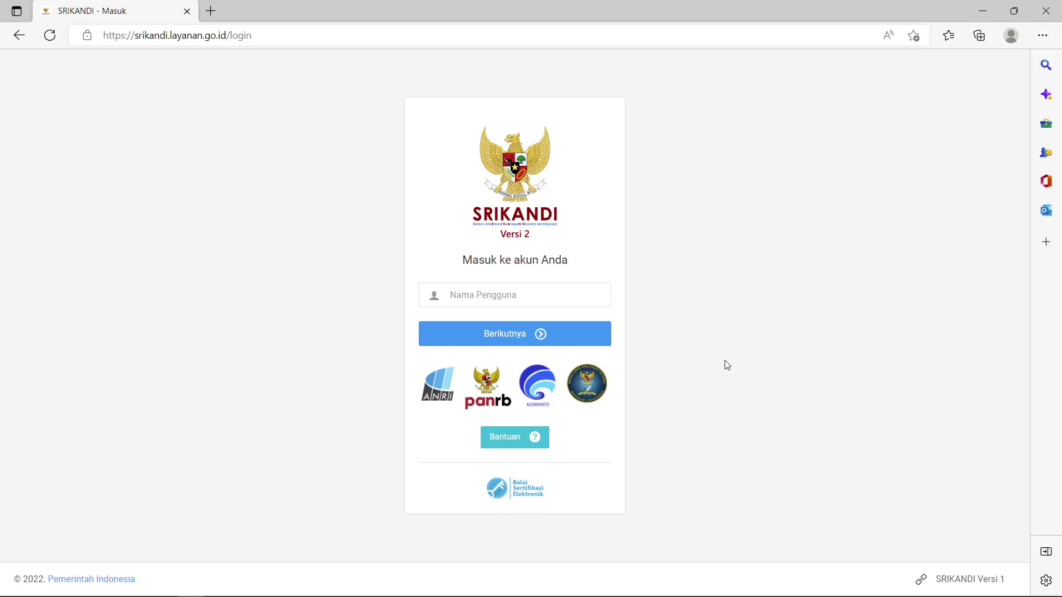
# - Submit the Dinas Pengelolaan Aset Daerah admin account's username on the SRIKANDI login page
pyautogui.click(518, 295)
pyautogui.write('BJ')
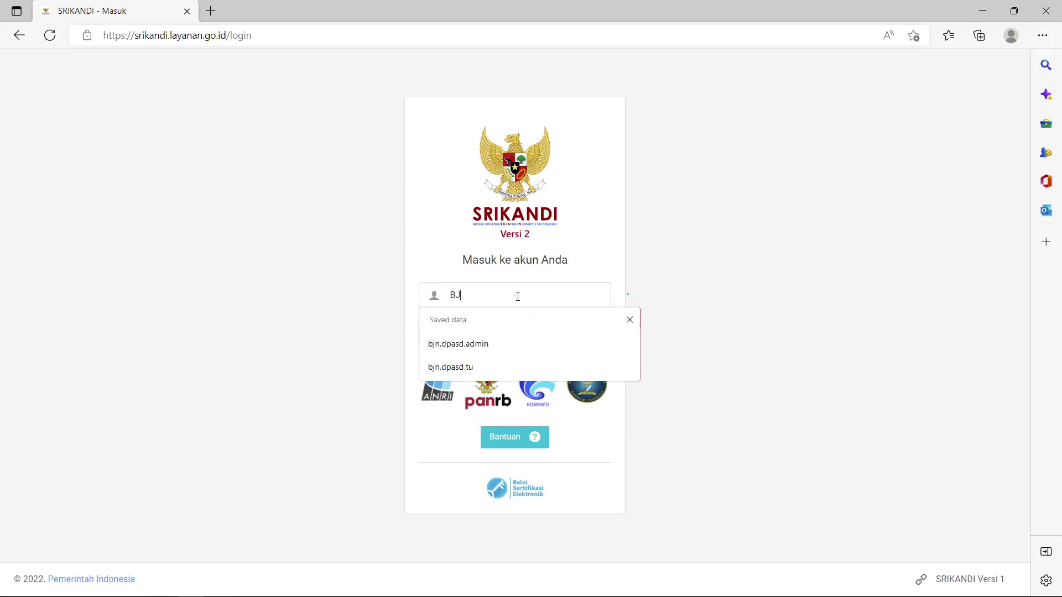
pyautogui.write('N')
pyautogui.press('BackSpace')
pyautogui.press('BackSpace')
pyautogui.press('BackSpace')
pyautogui.press('capslock')
pyautogui.write('bjn.dpasd.admin')
pyautogui.press('Return')
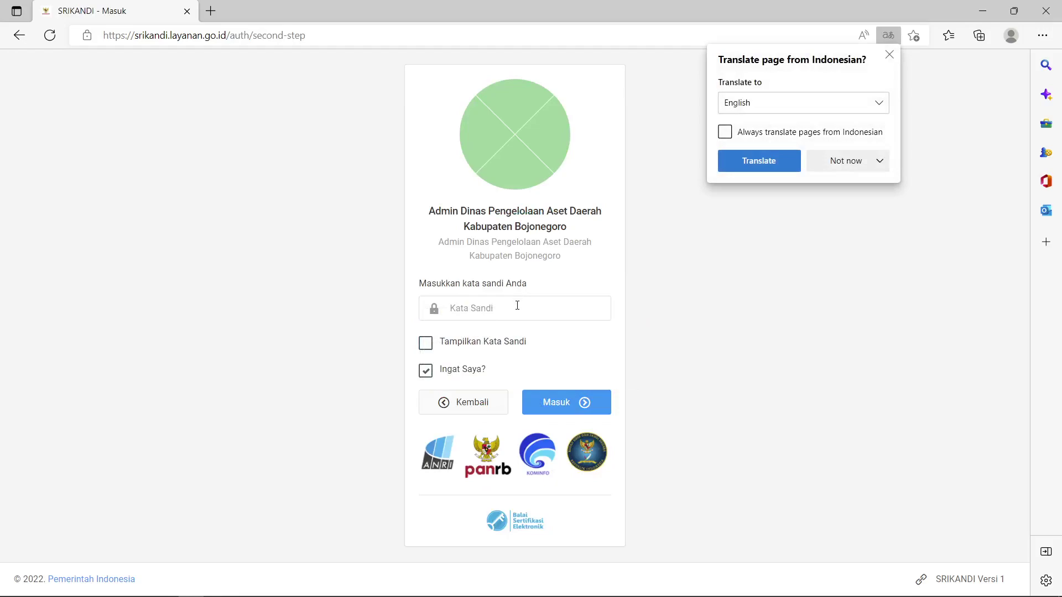
# - Enter the admin account's password and sign in to the dashboard
pyautogui.click(518, 305)
pyautogui.write('********')
pyautogui.press('Return')
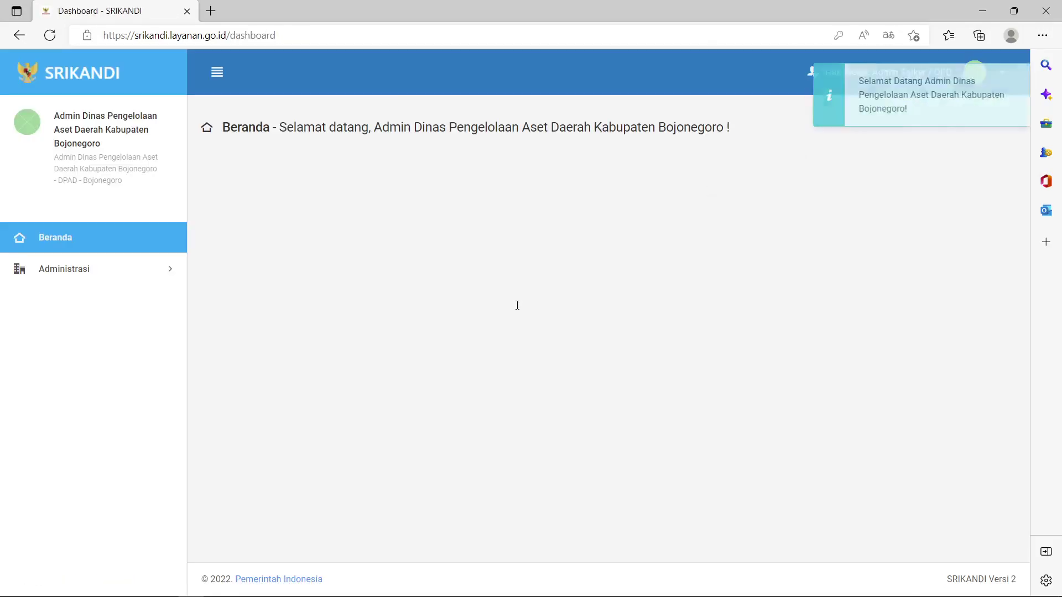
# - Open the Unit Kerja list in the Administrasi section
pyautogui.click(137, 267)
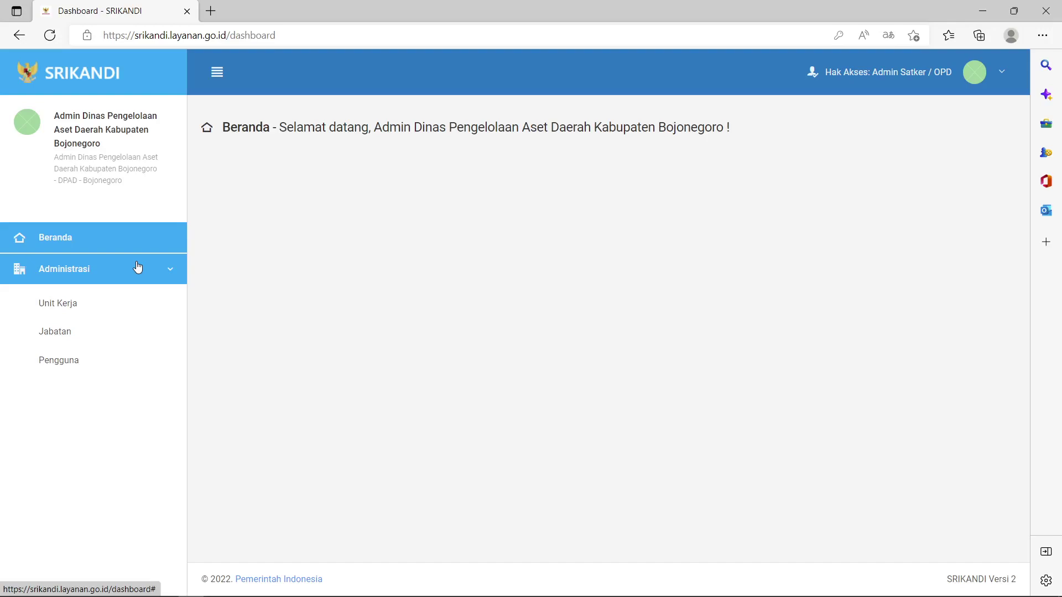
pyautogui.click(138, 309)
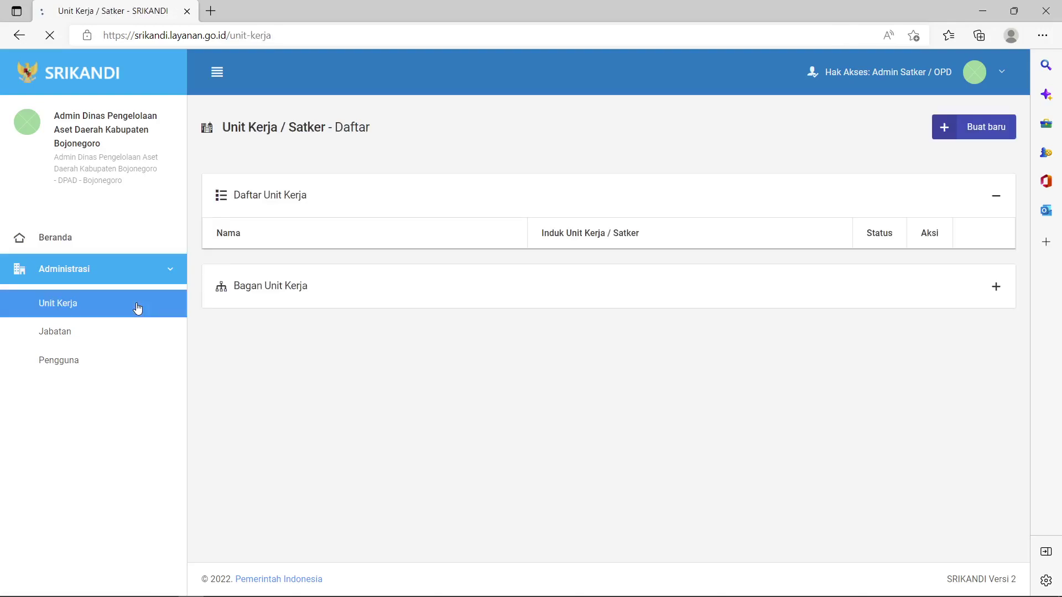
pyautogui.scroll(-1, 424, 232)
pyautogui.scroll(1, 424, 232)
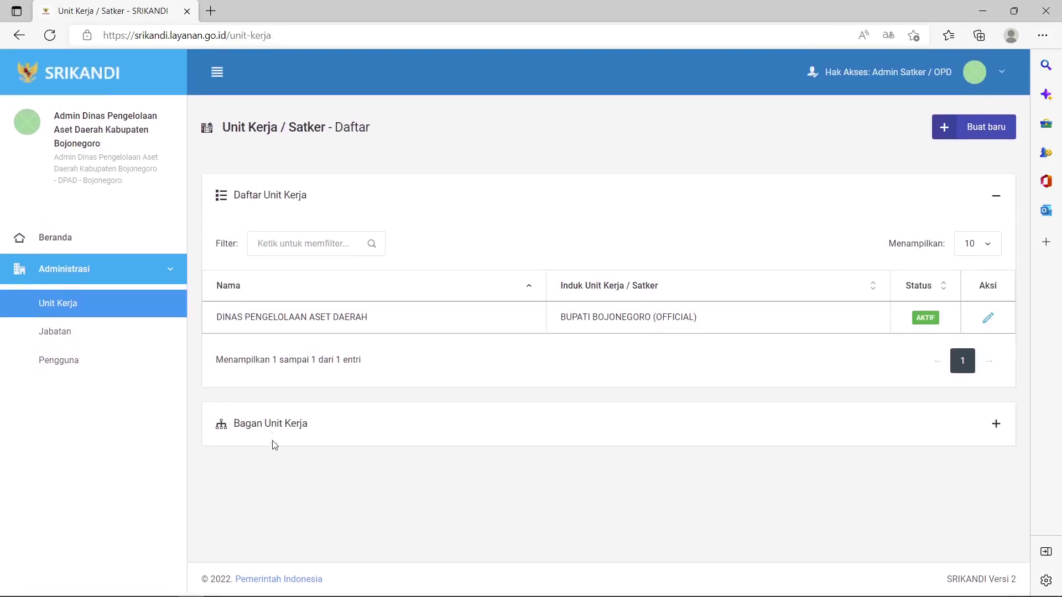
# - Expand the Bagan Unit Kerja chart and examine the existing work unit hierarchy
pyautogui.click(274, 425)
pyautogui.scroll(-2, 276, 424)
pyautogui.scroll(2, 276, 425)
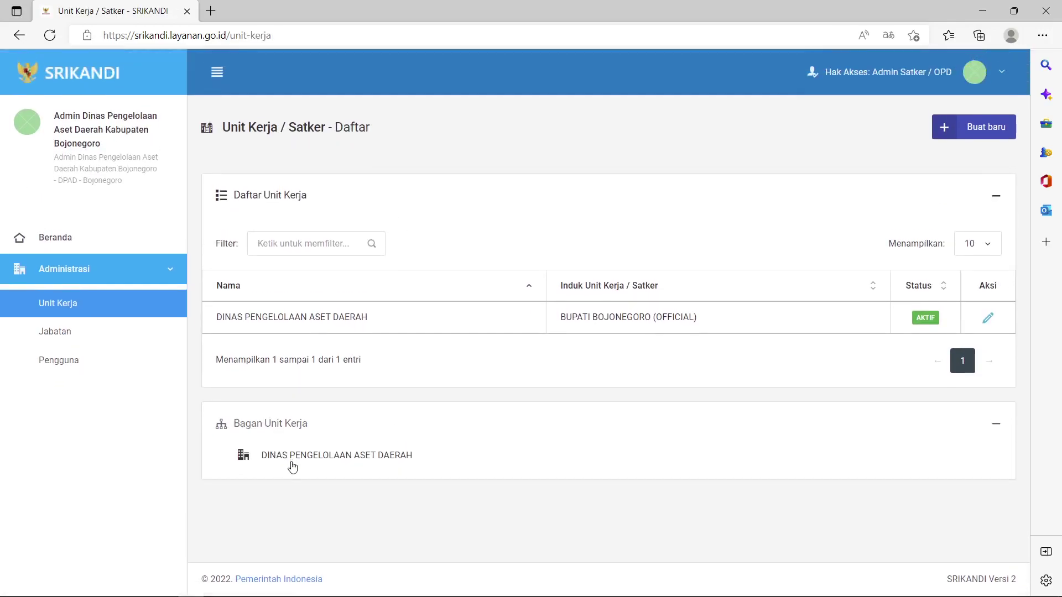
pyautogui.moveTo(275, 471); pyautogui.dragTo(247, 470)
pyautogui.click(287, 492)
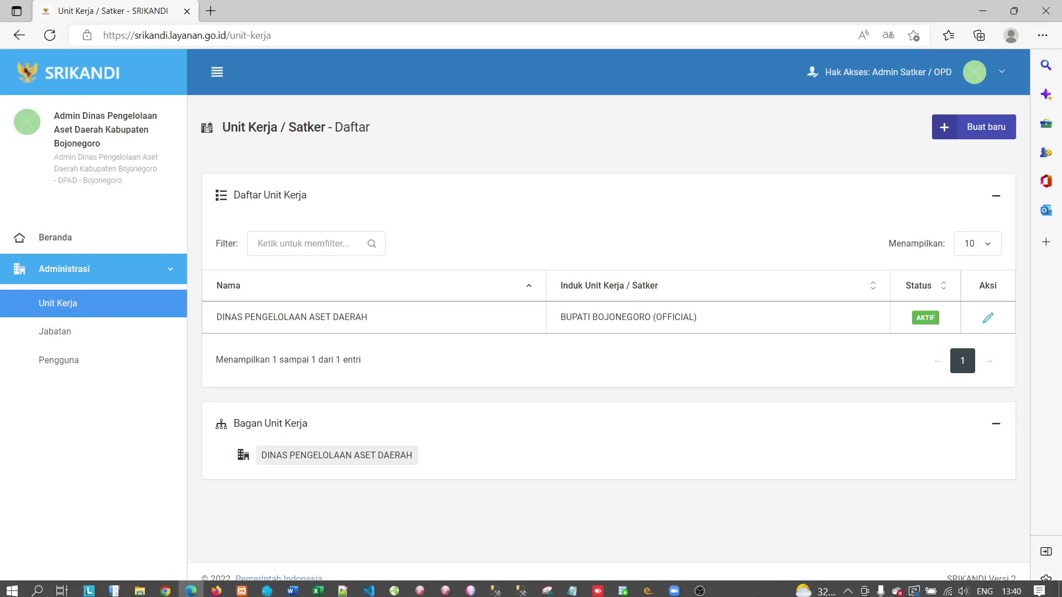
# - Switch to the Excel workbook Book1, insert a row above SEKRETARIS, and enter SEKRETARIAT in cell D4
pyautogui.click(318, 587)
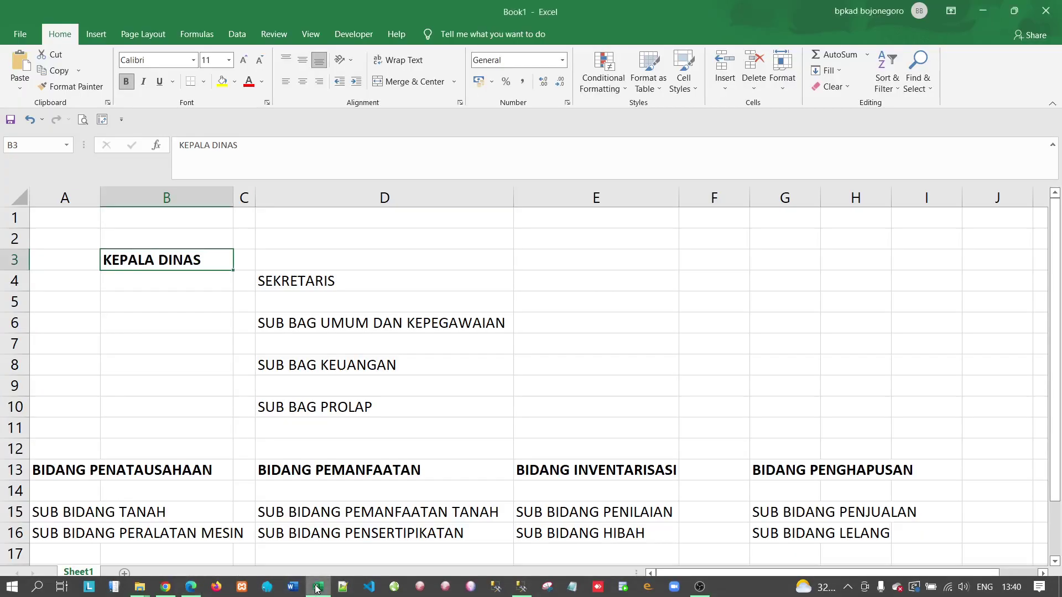
pyautogui.click(291, 283)
pyautogui.click(289, 262)
pyautogui.click(8, 279)
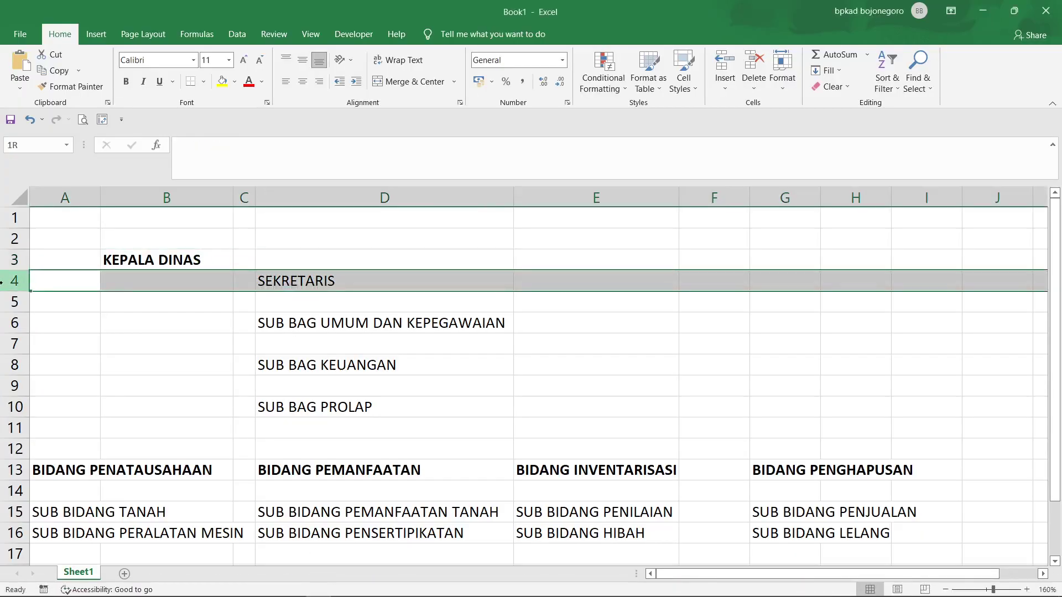
pyautogui.hotkey('ctrl', 'shift', '+')
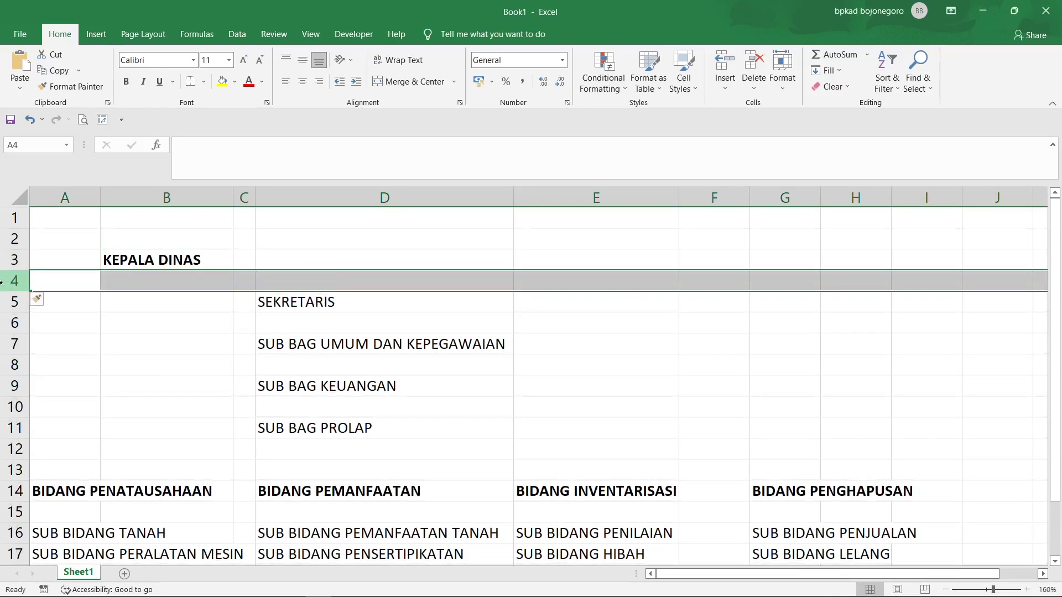
pyautogui.click(338, 286)
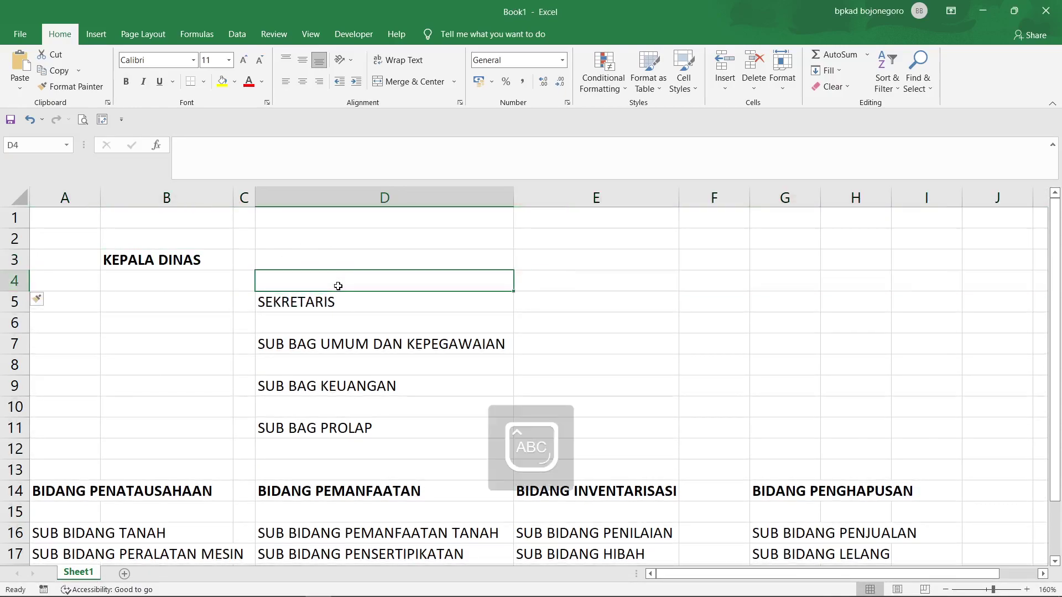
pyautogui.write('SEKRETARIAT')
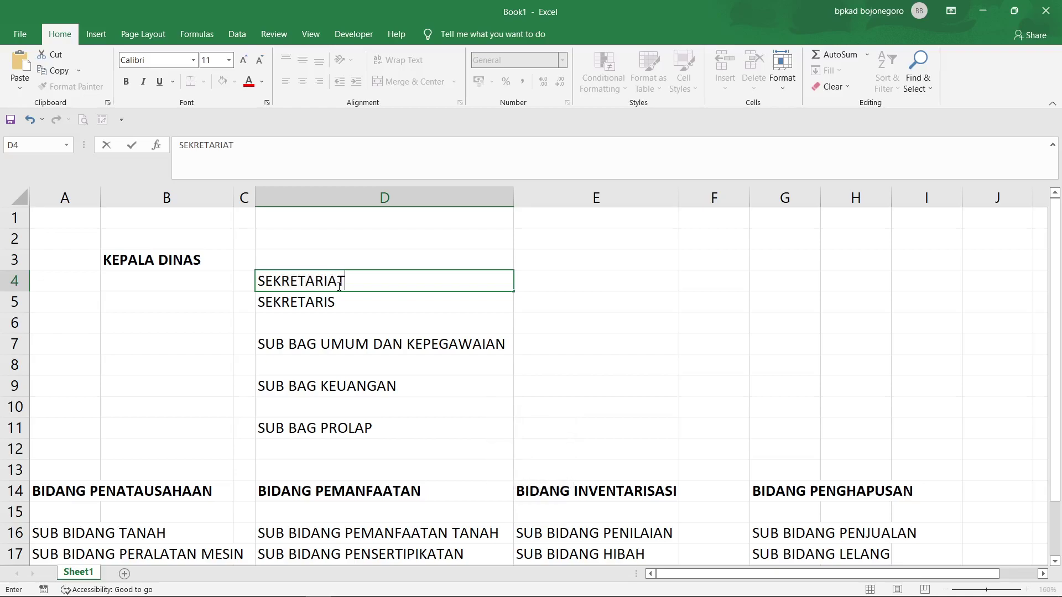
pyautogui.press('Return')
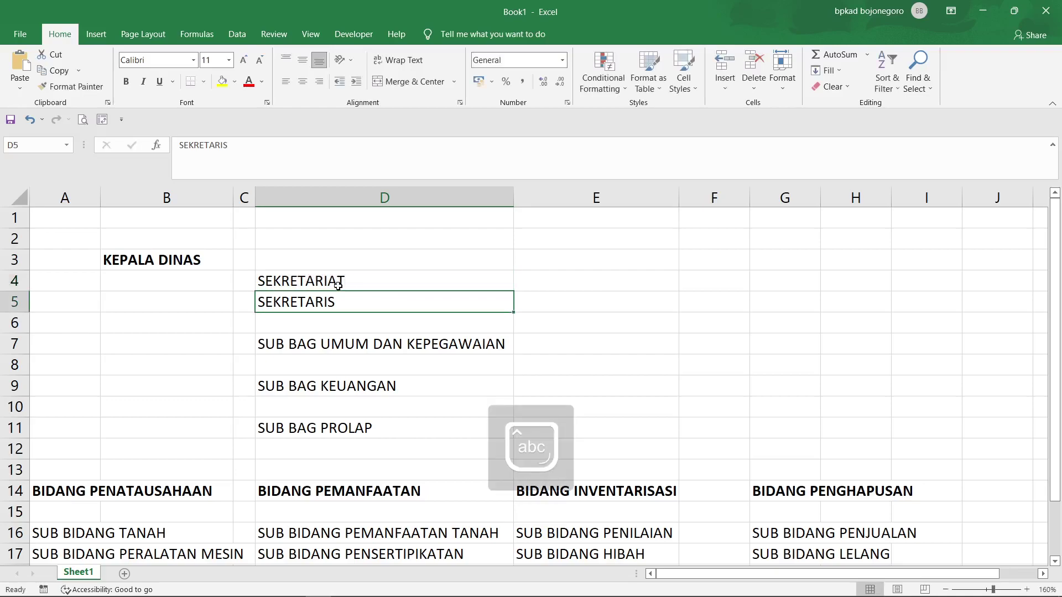
# - Delete the blank rows separating the SUB BAG UMUM DAN KEPEGAWAIAN, SUB BAG KEUANGAN and SUB BAG PROLAP entries
pyautogui.click(16, 324)
pyautogui.click(16, 365)
pyautogui.hotkey('ctrl', '-')
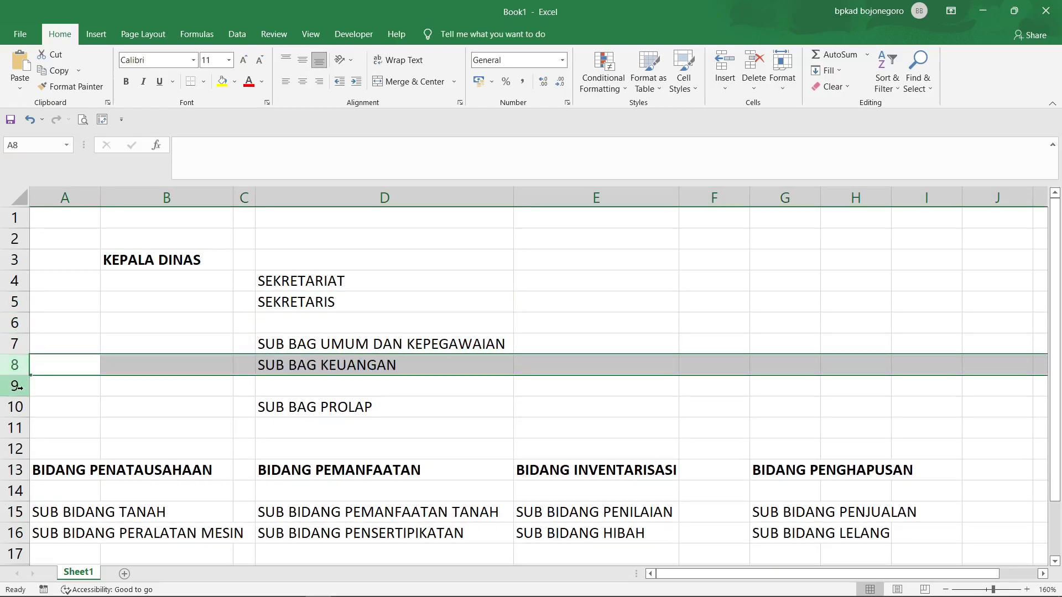
pyautogui.click(15, 386)
pyautogui.hotkey('ctrl', '-')
# - Make the SEKRETARIAT heading in cell D4 bold
pyautogui.click(296, 261)
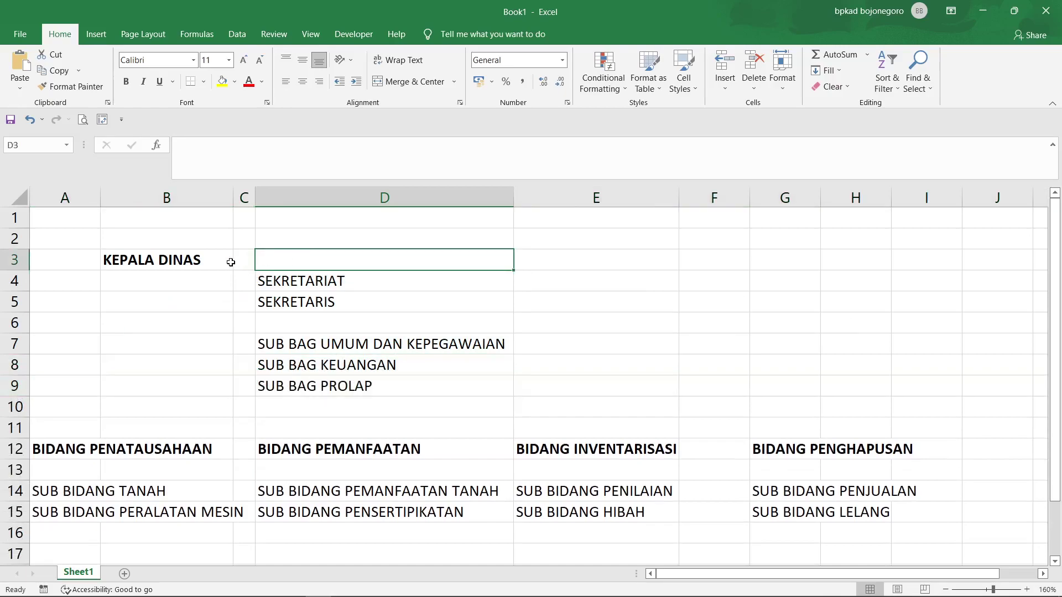
pyautogui.click(226, 262)
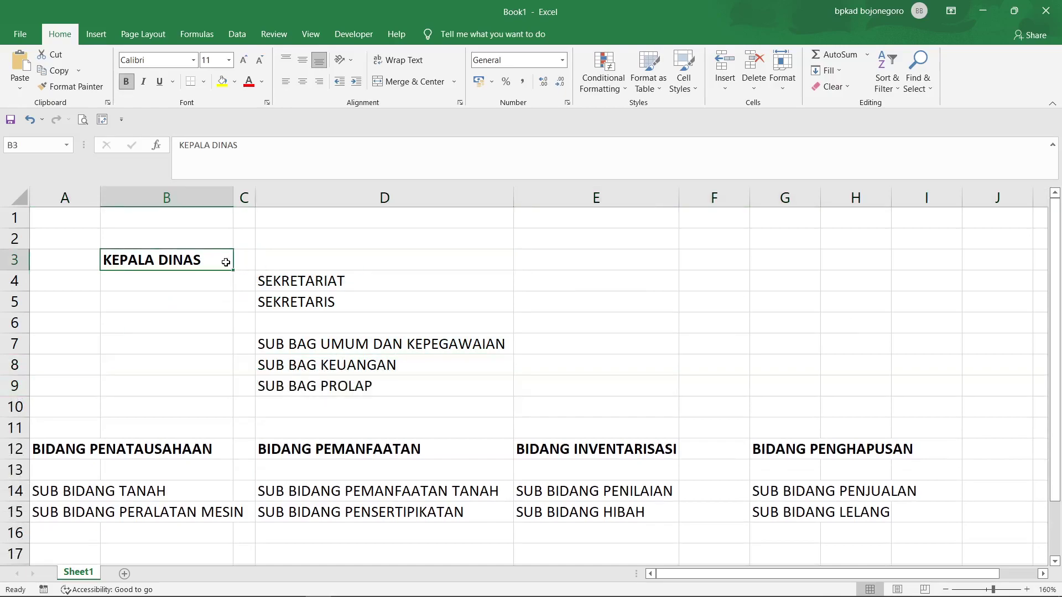
pyautogui.click(299, 279)
pyautogui.hotkey('ctrl', 'b')
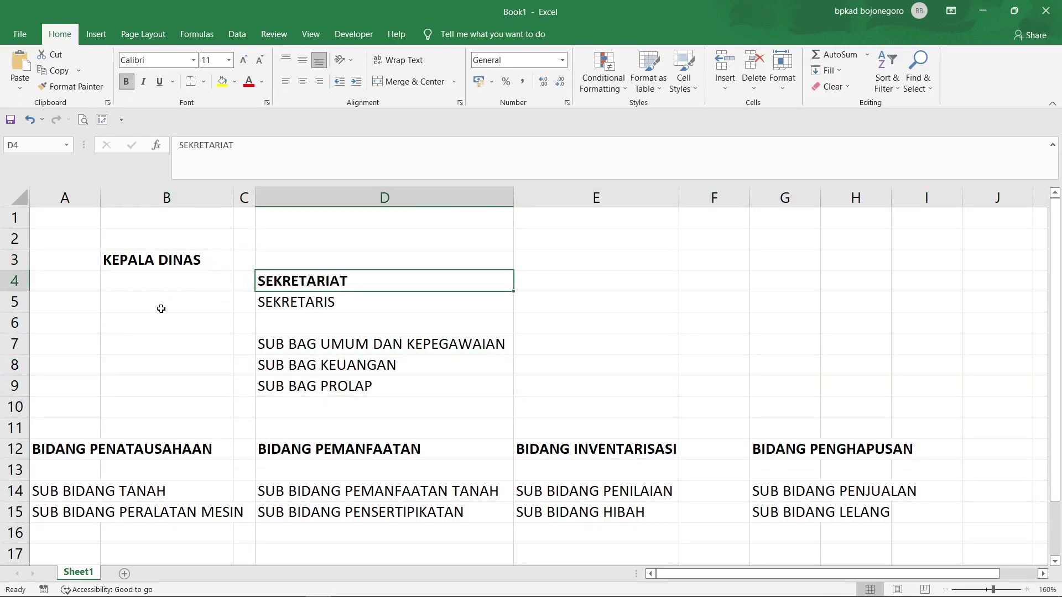
# - Review the organisation structure: SEKRETARIS, the SUB BAG entries, the BIDANG headings in row 12, and the SEKRETARIAT heading
pyautogui.click(292, 301)
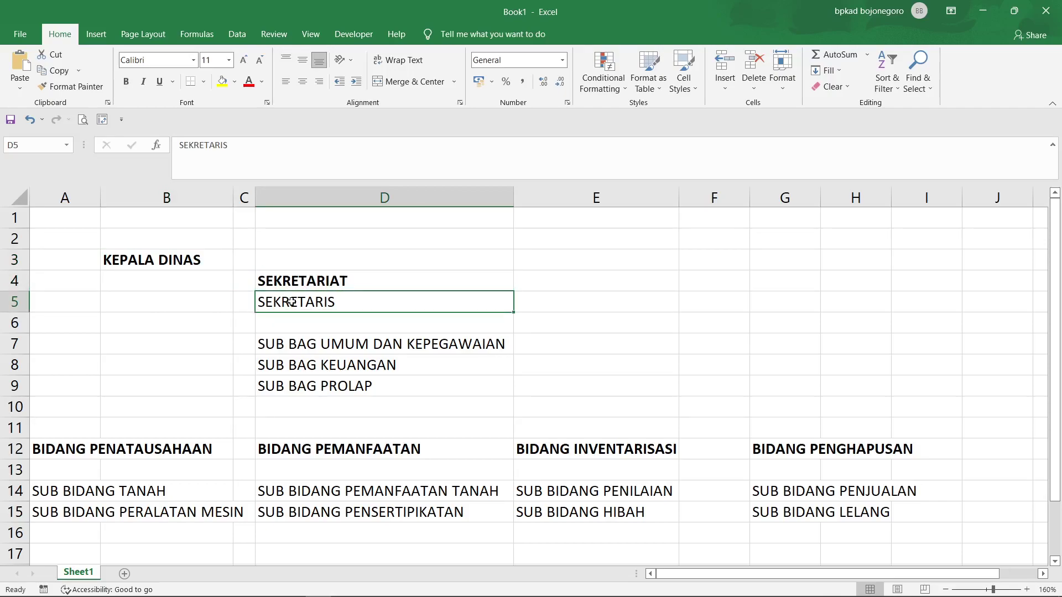
pyautogui.moveTo(286, 346); pyautogui.dragTo(289, 383)
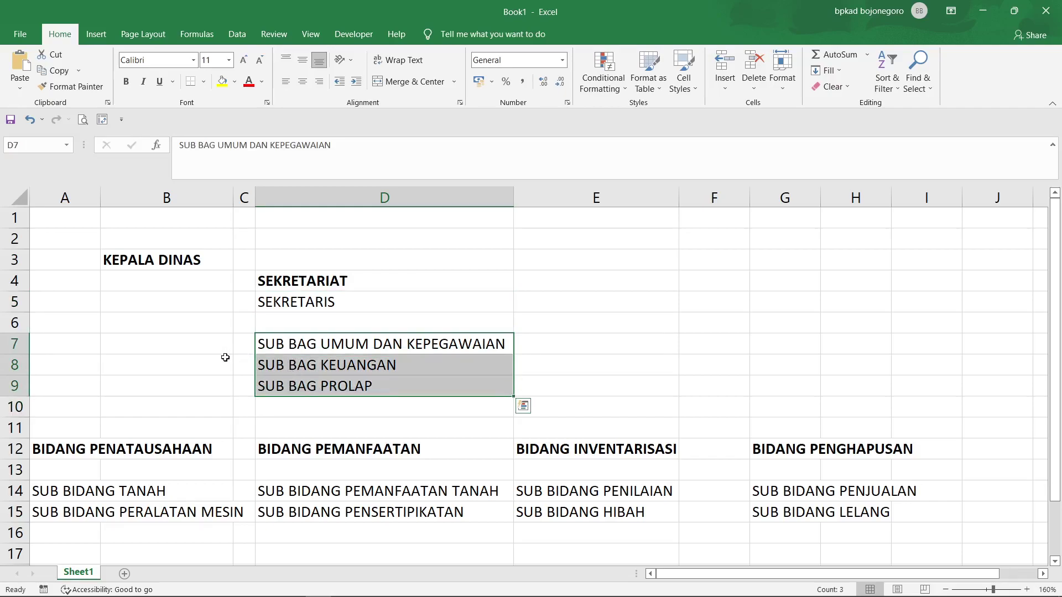
pyautogui.moveTo(91, 446); pyautogui.dragTo(774, 449)
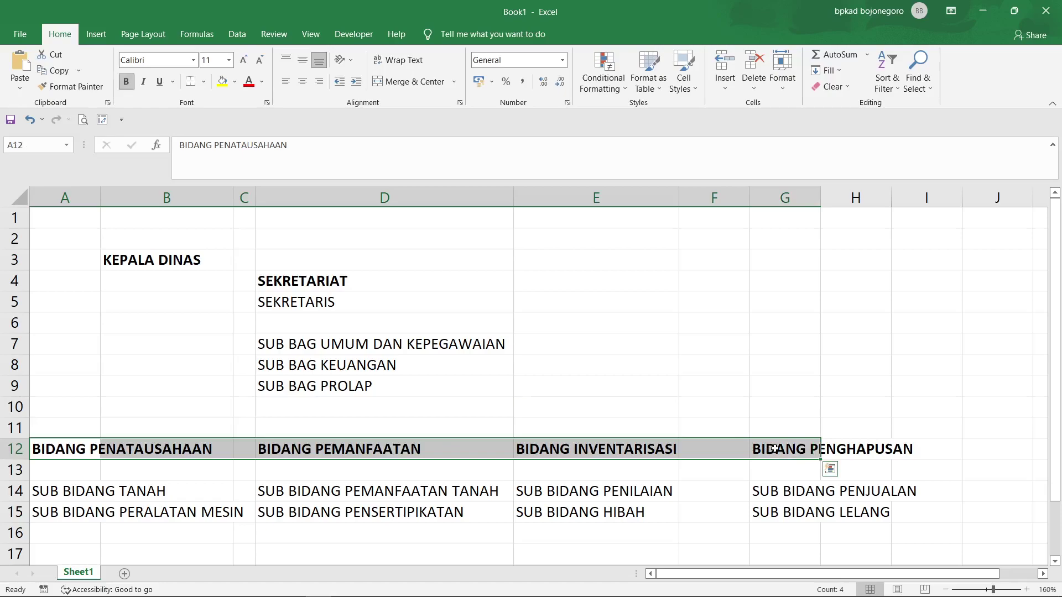
pyautogui.click(79, 453)
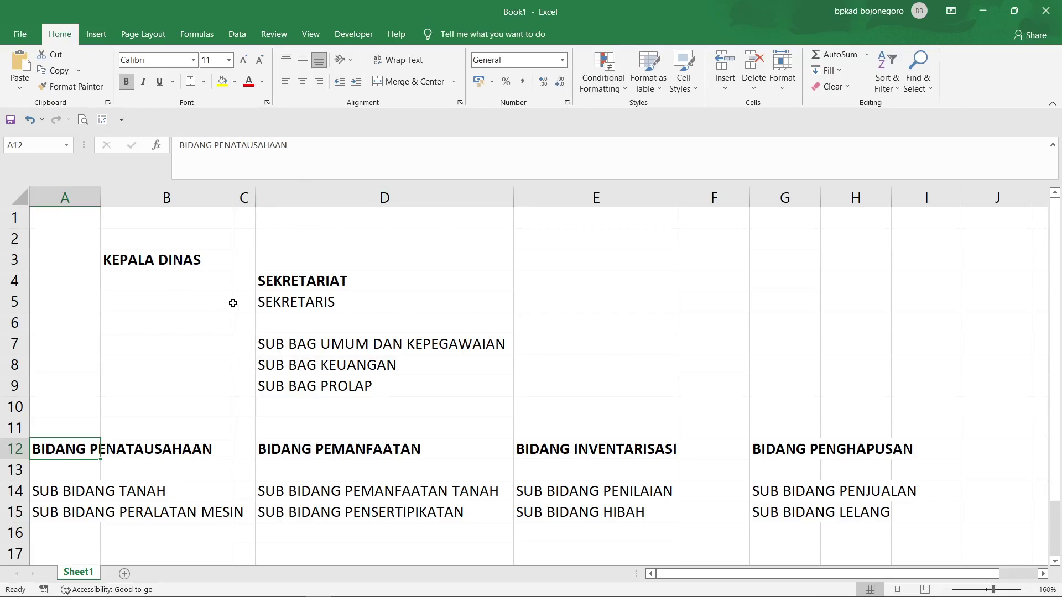
pyautogui.click(306, 281)
# - Switch back to SRIKANDI in Edge and start a new Unit Kerja with DINAS PENGELOLAAN ASET DAERAH as its parent
pyautogui.hotkey('alt', 'Tab')
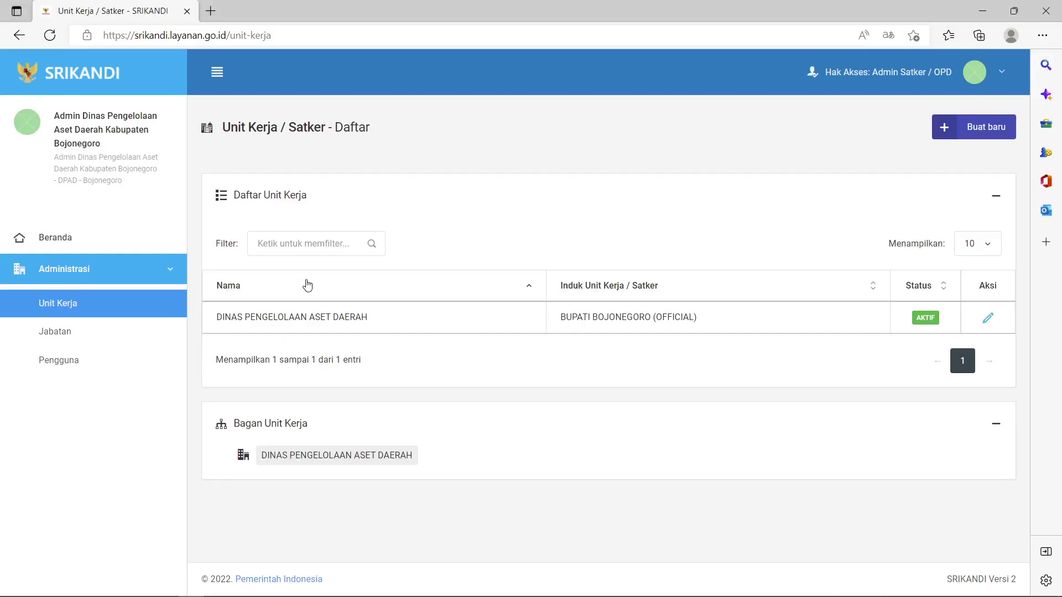
pyautogui.click(987, 126)
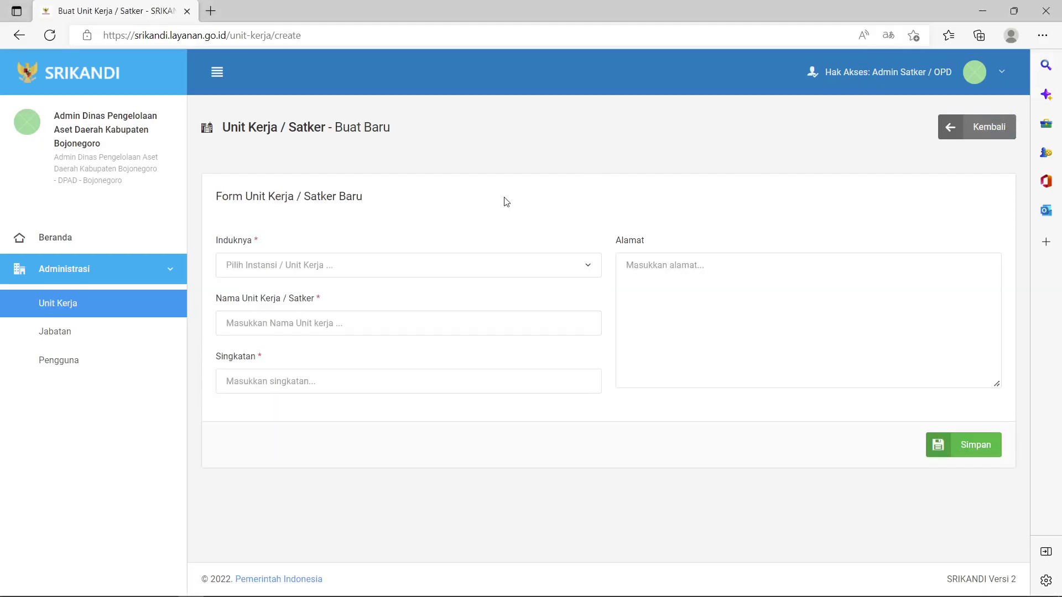
pyautogui.click(357, 265)
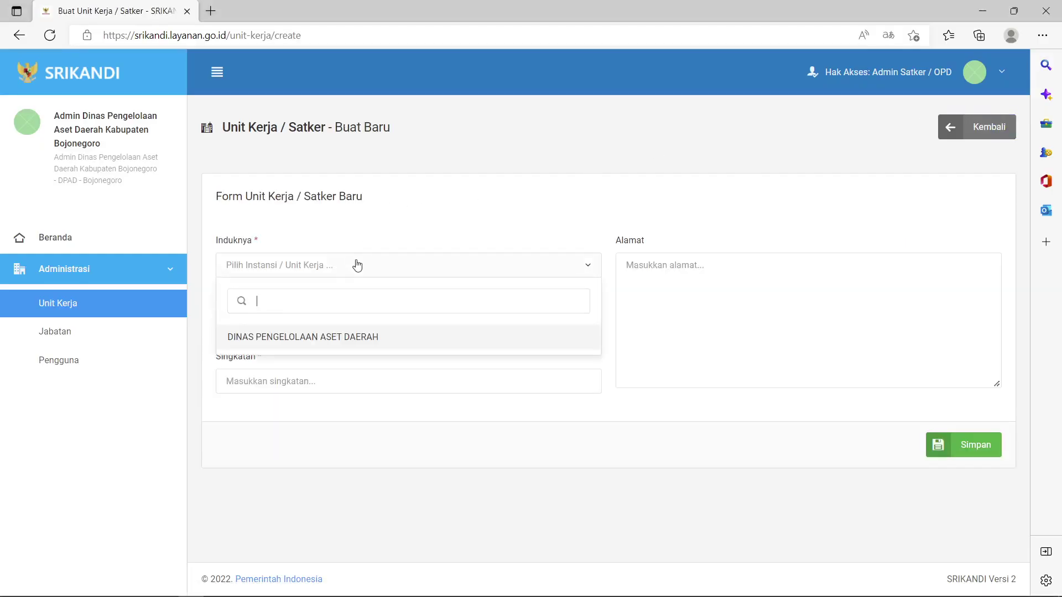
pyautogui.click(349, 337)
# - Name the new work unit SEKRETARIAT DINAS PENGELOLAAN ASET DAERAH
pyautogui.click(349, 326)
pyautogui.write('S')
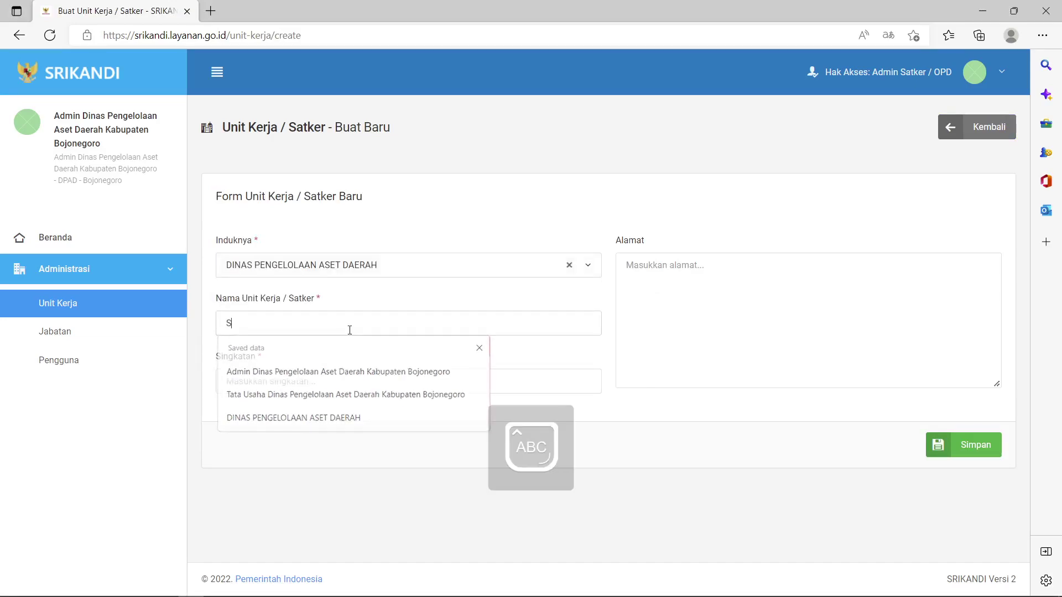
pyautogui.write('EKRETARI')
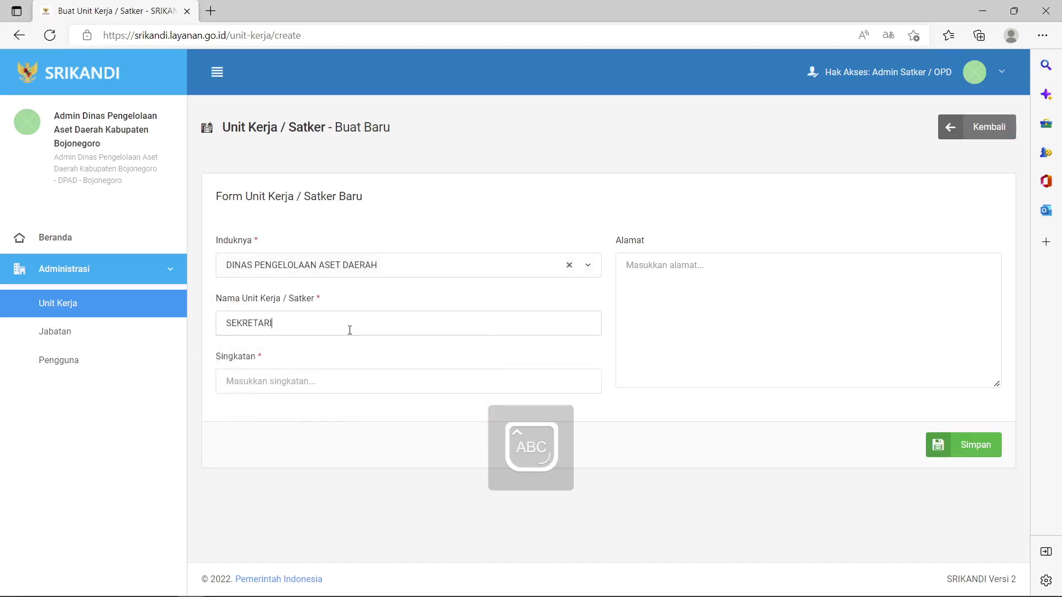
pyautogui.write('AN DINAS PE')
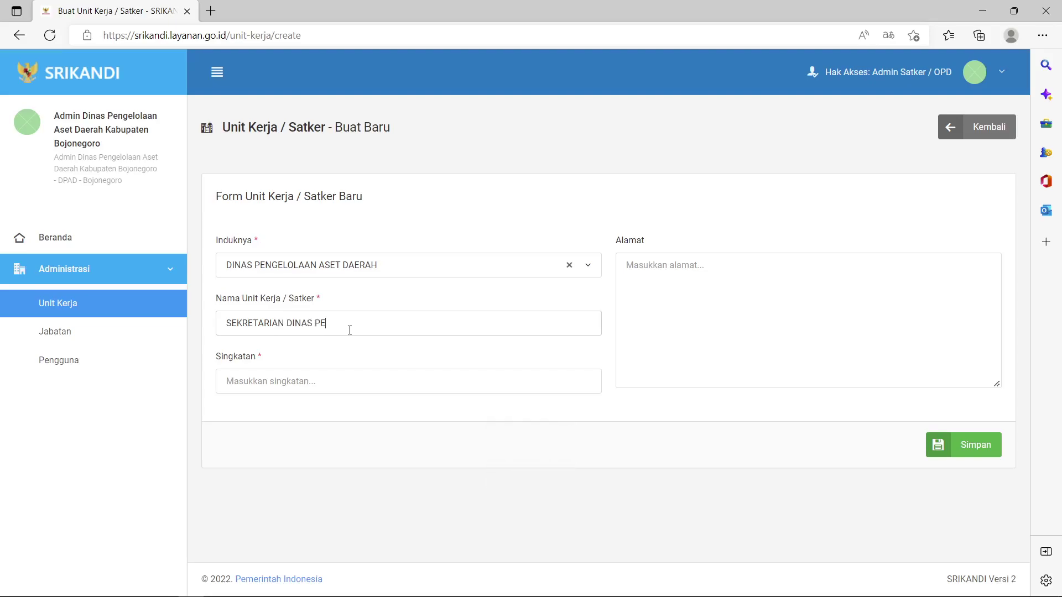
pyautogui.write('NGELOLAAN ASET DAERAH')
pyautogui.press('capslock')
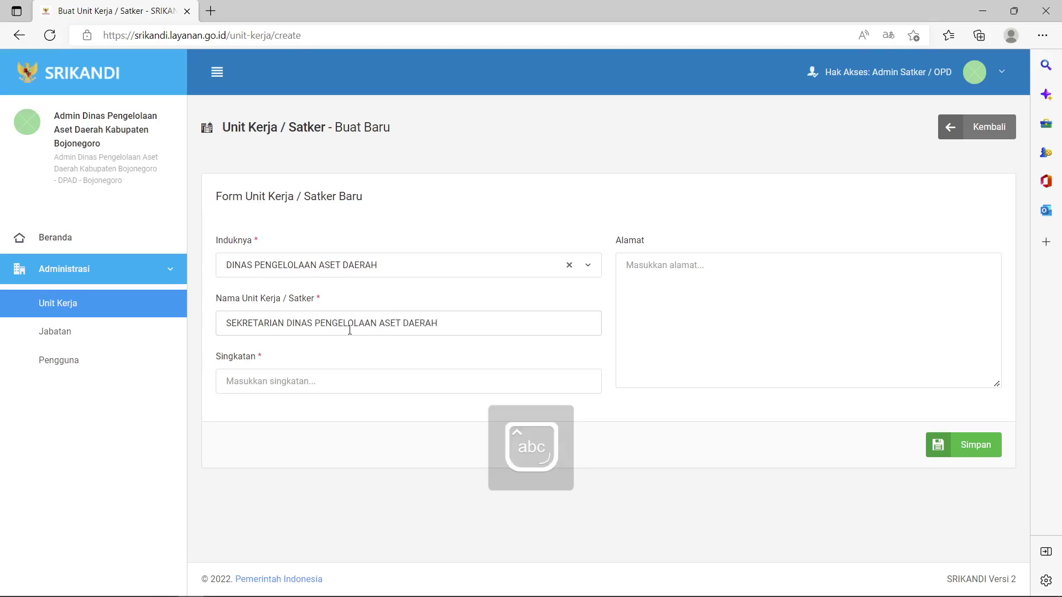
pyautogui.click(283, 327)
pyautogui.press('BackSpace')
pyautogui.press('capslock')
pyautogui.write('T')
# - Set the work unit's abbreviation to sekret and save the new unit
pyautogui.click(277, 390)
pyautogui.press('capslock')
pyautogui.write('sekret')
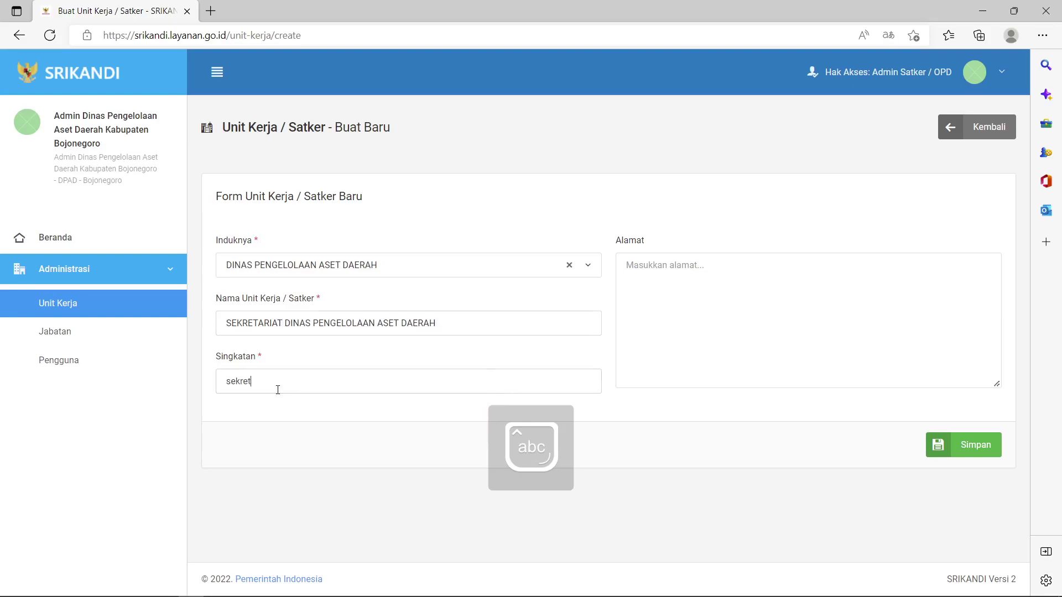
pyautogui.click(965, 444)
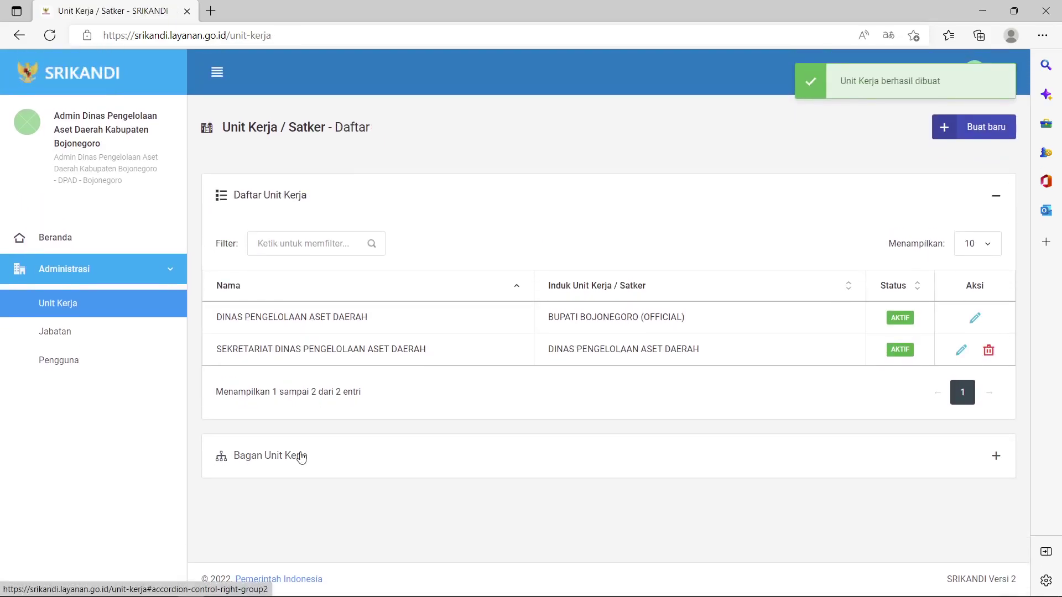
# - Expand the Bagan Unit Kerja chart and DINAS PENGELOLAAN ASET DAERAH to check where the new secretariat unit sits
pyautogui.click(302, 457)
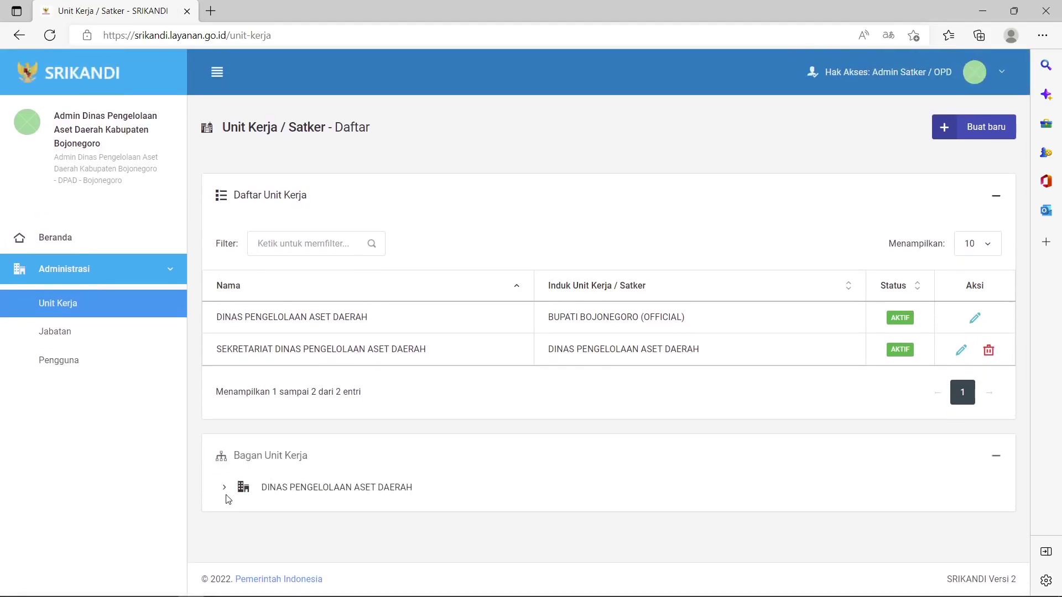
pyautogui.click(224, 489)
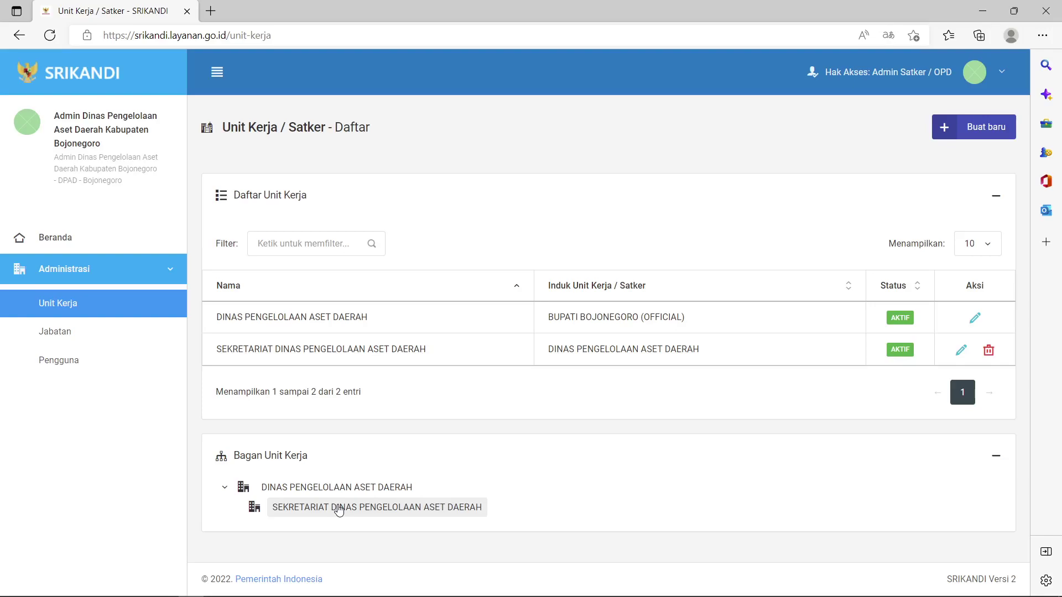
pyautogui.moveTo(437, 488); pyautogui.dragTo(256, 485)
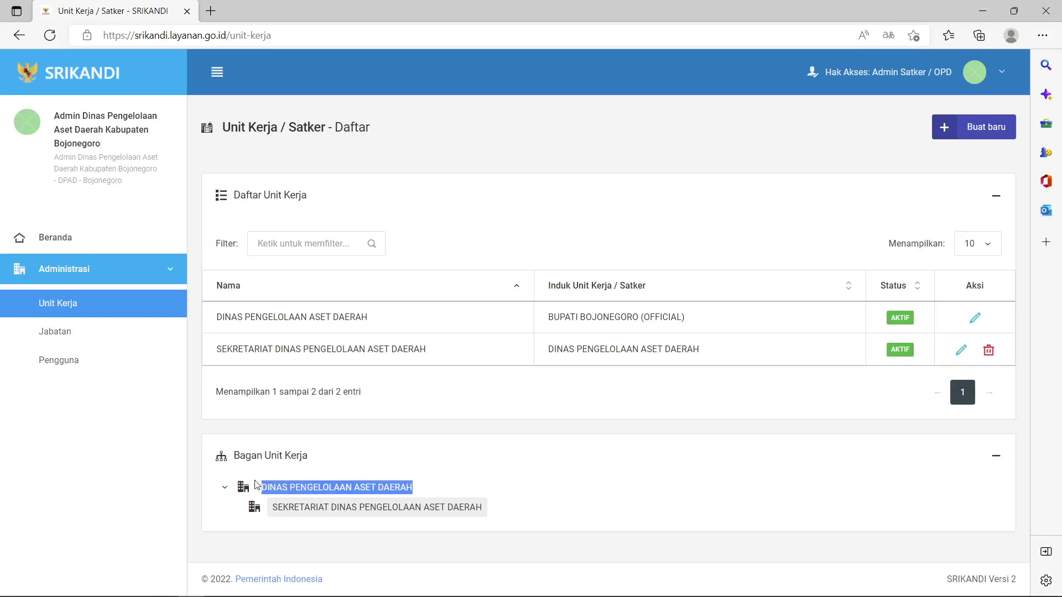
pyautogui.click(471, 486)
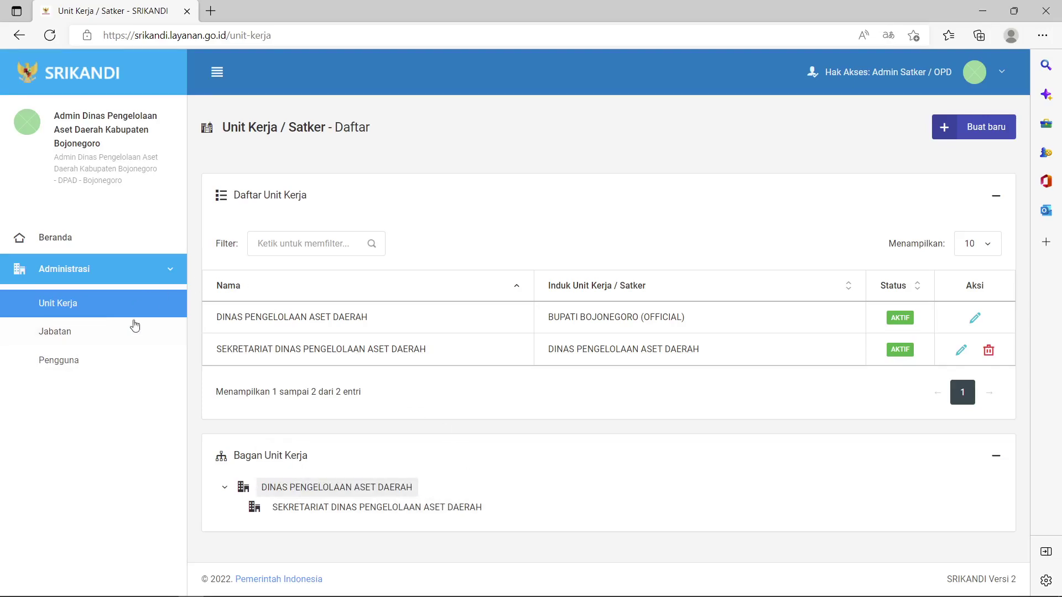
# - Examine the DINAS PENGELOLAAN ASET DAERAH and SEKRETARIAT DINAS PENGELOLAAN ASET DAERAH entries in the Bagan Unit Kerja chart
pyautogui.moveTo(449, 487); pyautogui.dragTo(253, 480)
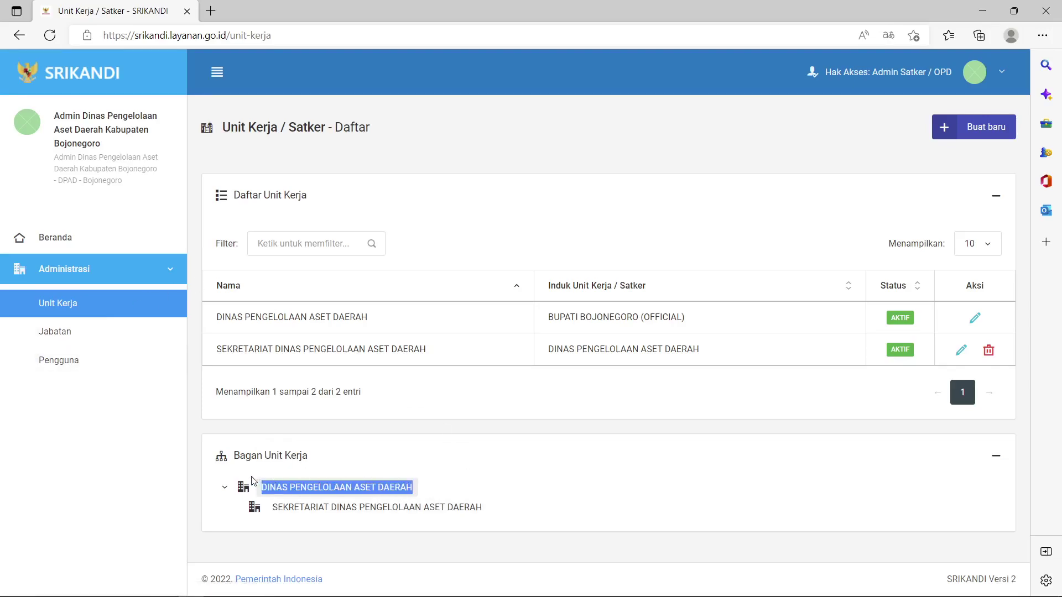
pyautogui.click(501, 516)
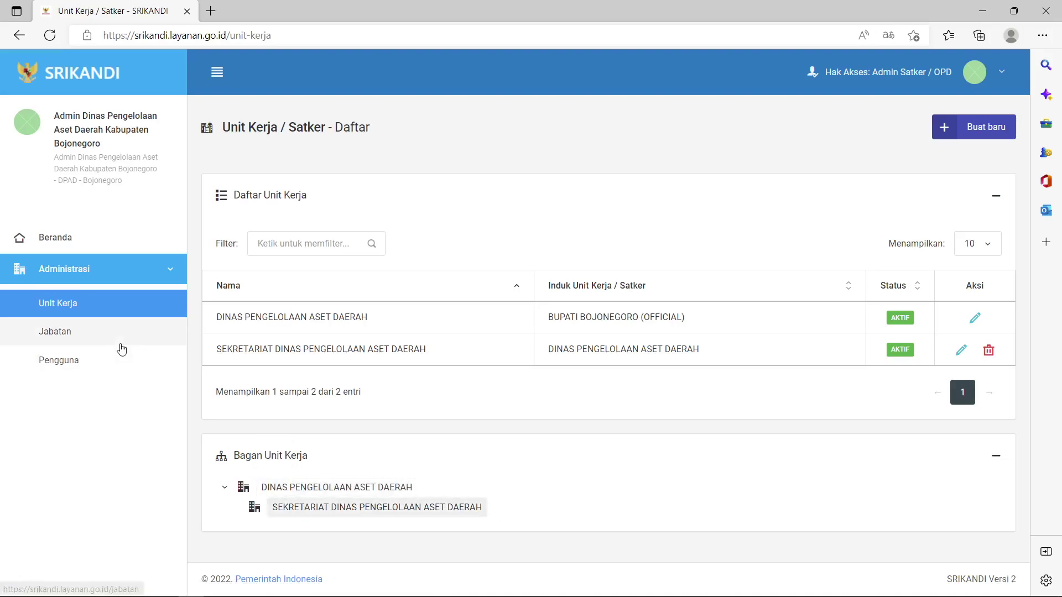
pyautogui.moveTo(533, 525); pyautogui.dragTo(261, 516)
pyautogui.click(638, 550)
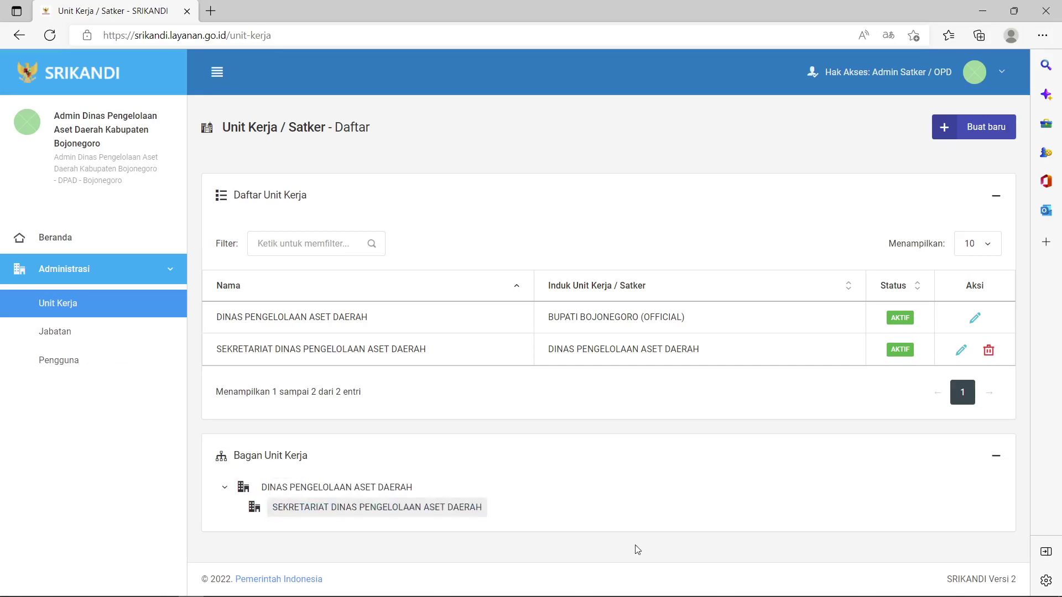
# - Switch to Excel and examine the SEKRETARIAT block with its sub-sections in rows 7 to 9, comparing it with the unit list in SRIKANDI
pyautogui.hotkey('alt', 'Tab')
pyautogui.click(323, 302)
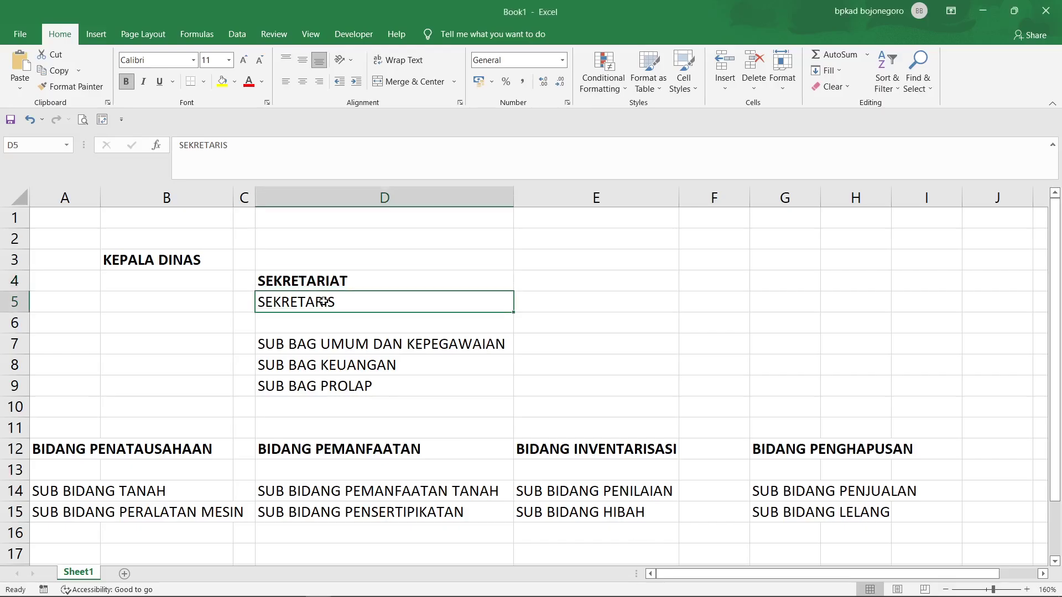
pyautogui.click(14, 340)
pyautogui.moveTo(14, 340); pyautogui.dragTo(14, 387)
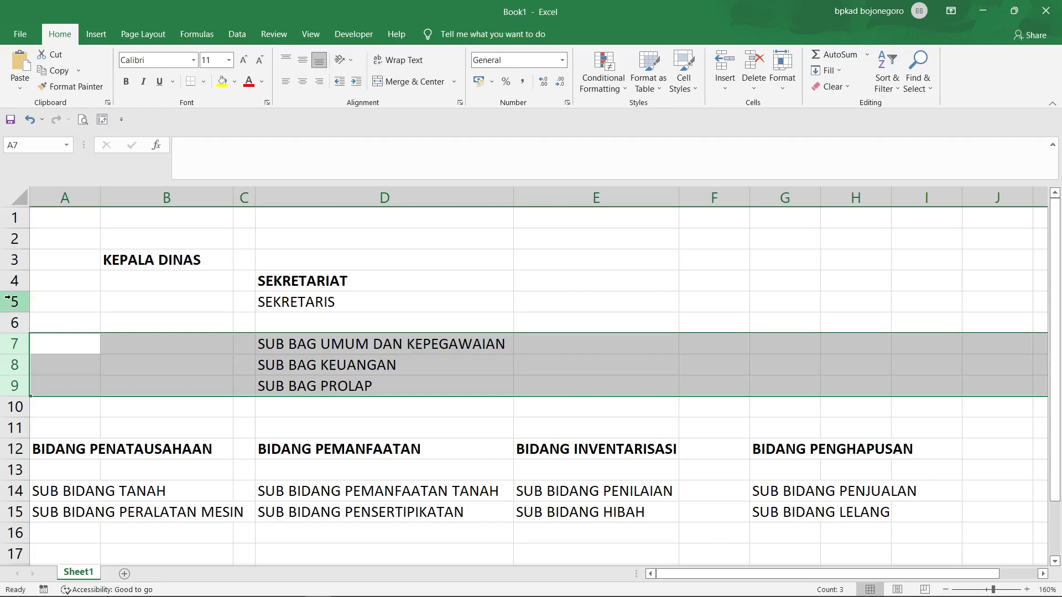
pyautogui.click(305, 280)
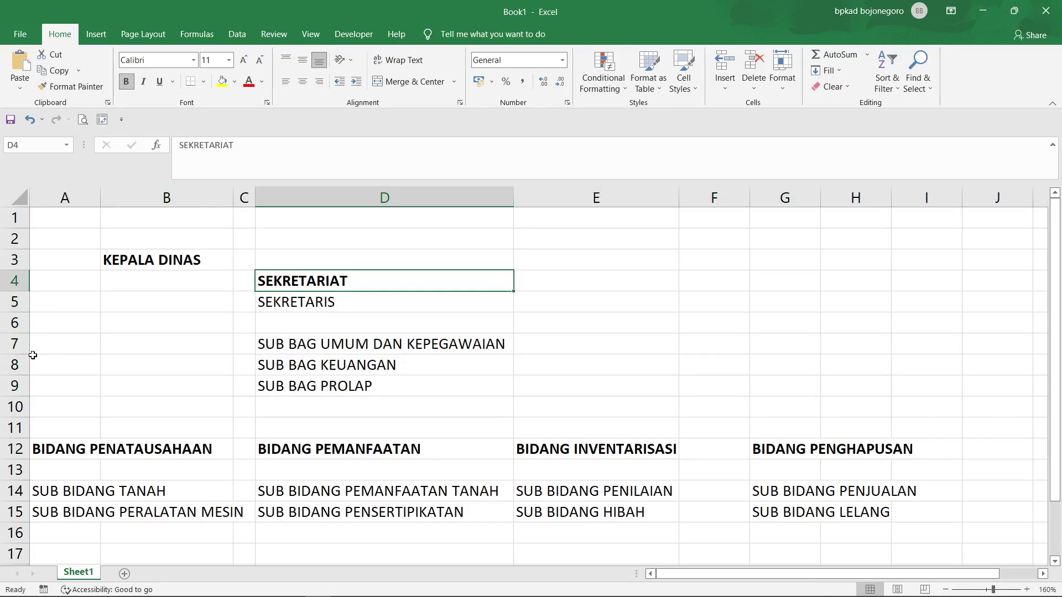
pyautogui.click(18, 346)
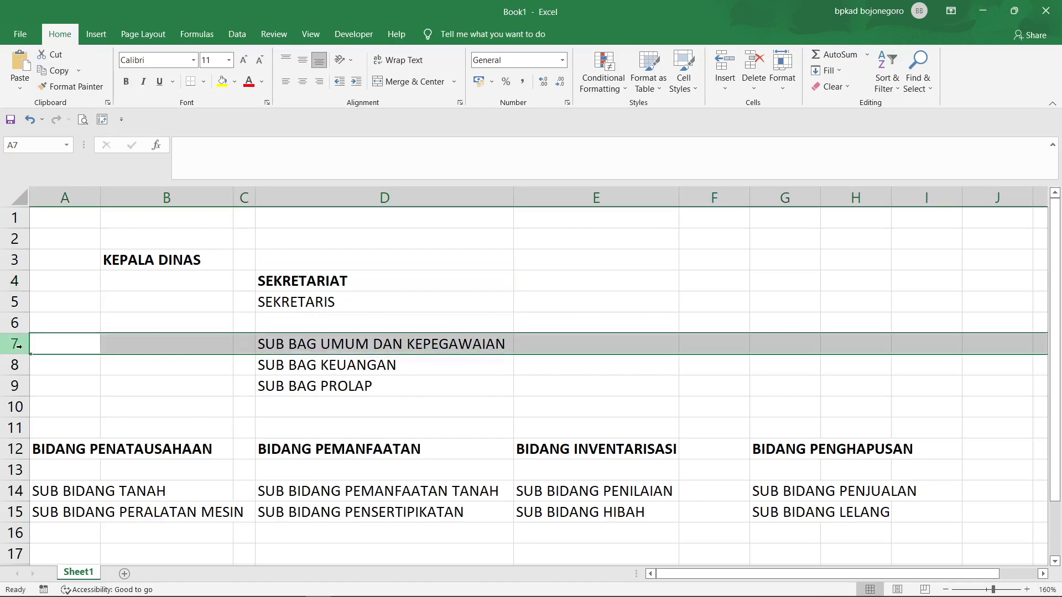
pyautogui.hotkey('alt', 'Tab')
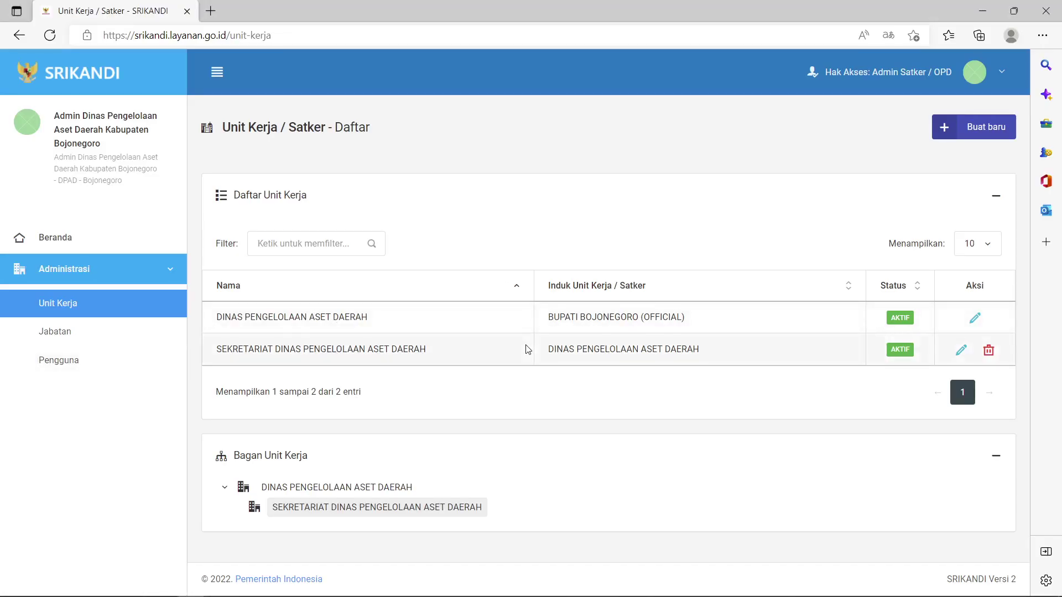
pyautogui.hotkey('alt', 'Tab')
pyautogui.hotkey('alt', 'Tab')
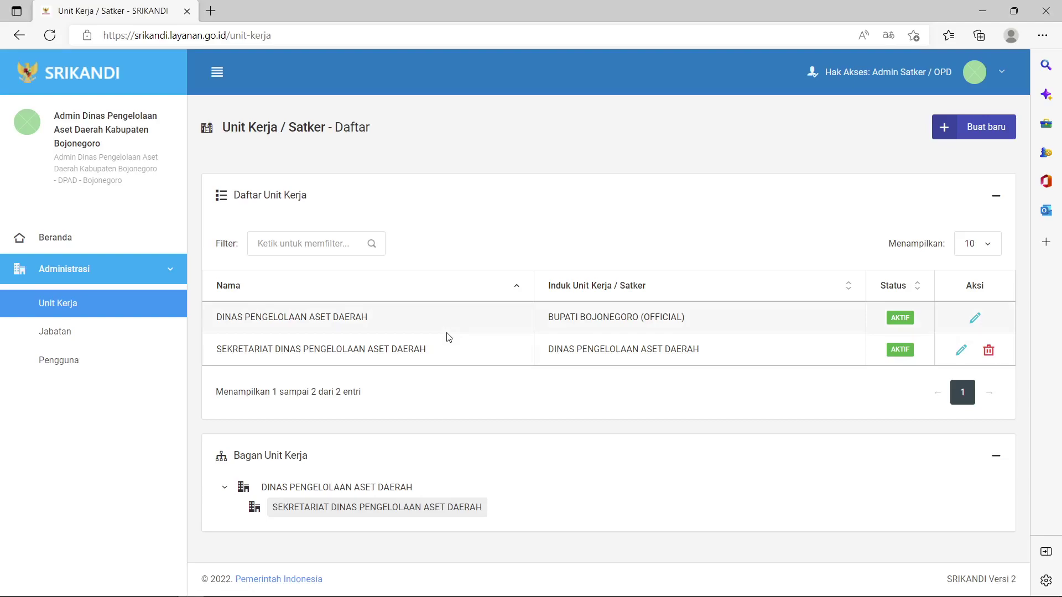
pyautogui.hotkey('alt', 'Tab')
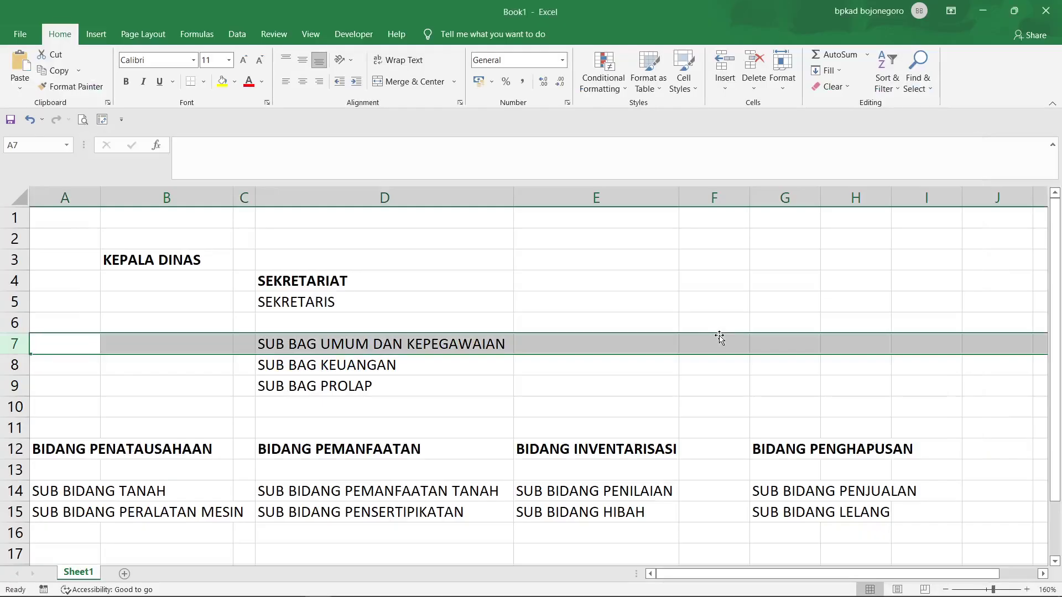
pyautogui.click(343, 276)
# - Switch back to SRIKANDI in Edge and start a new Unit Kerja with SEKRETARIAT DINAS PENGELOLAAN ASET DAERAH as its parent
pyautogui.hotkey('alt', 'Tab')
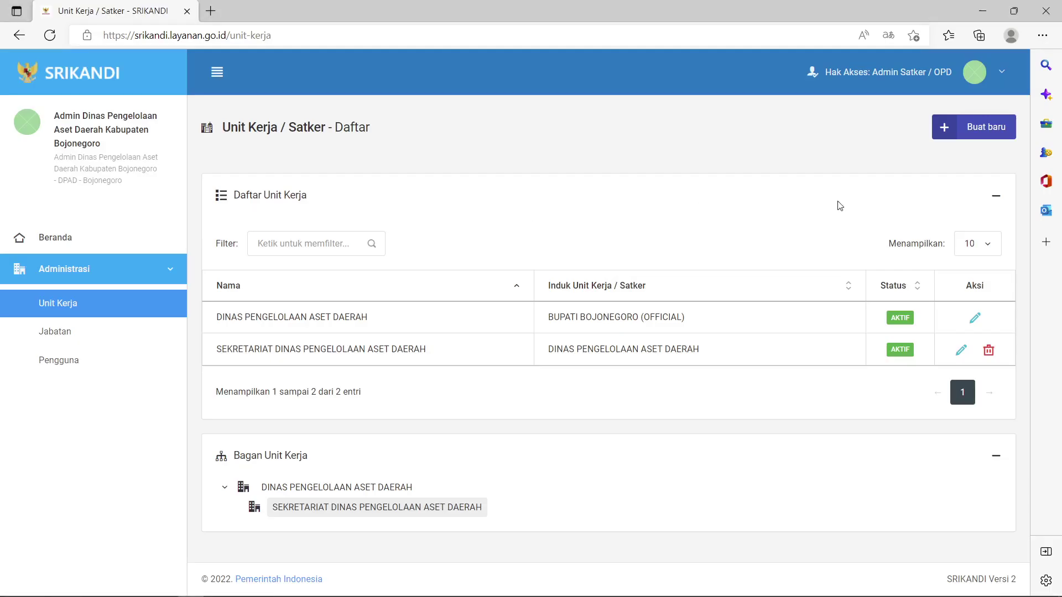
pyautogui.click(999, 126)
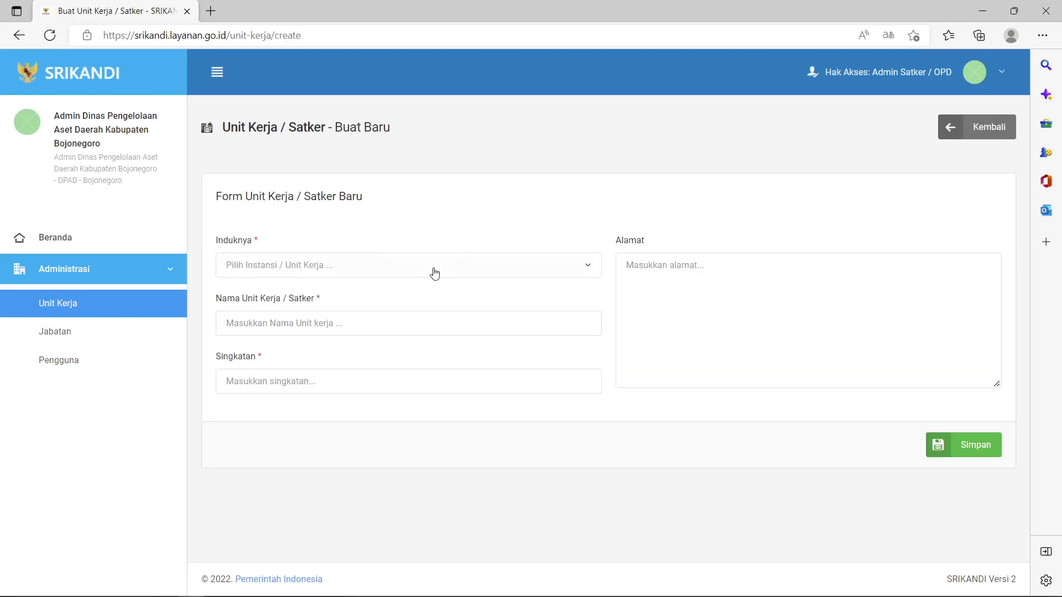
pyautogui.click(377, 267)
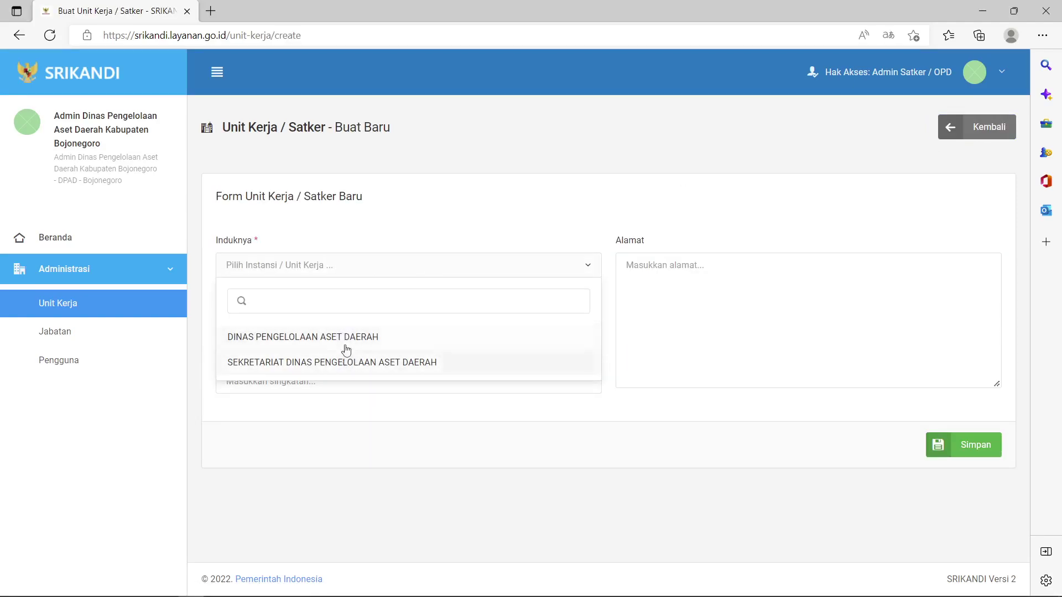
pyautogui.click(351, 368)
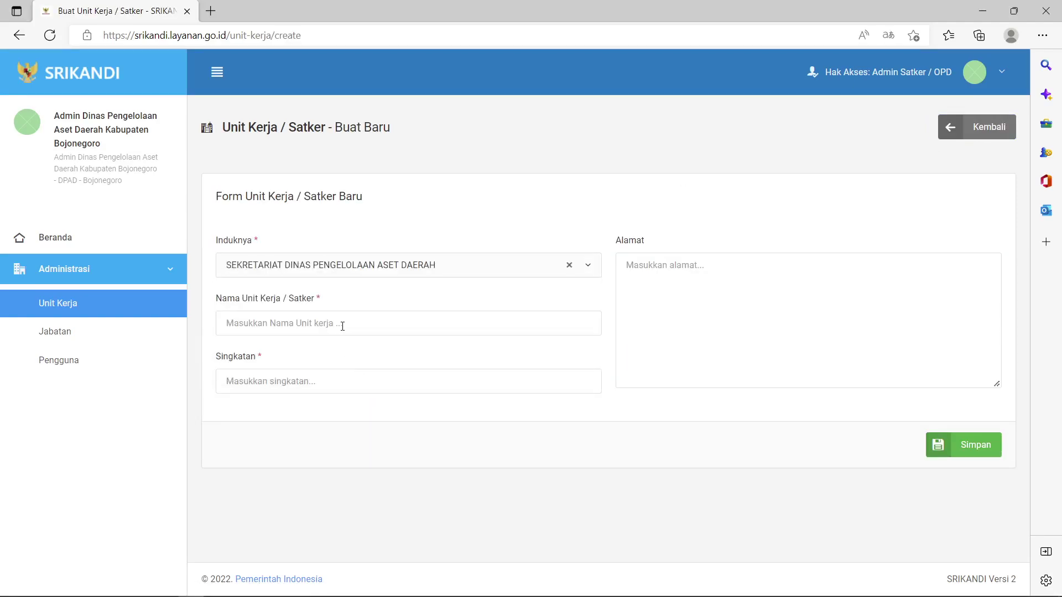
# - Name the work unit SUB BAGIAN UMUM DAN KEPEGAWAIAN, abbreviate it as subuk and save it
pyautogui.click(343, 325)
pyautogui.write('SUB ')
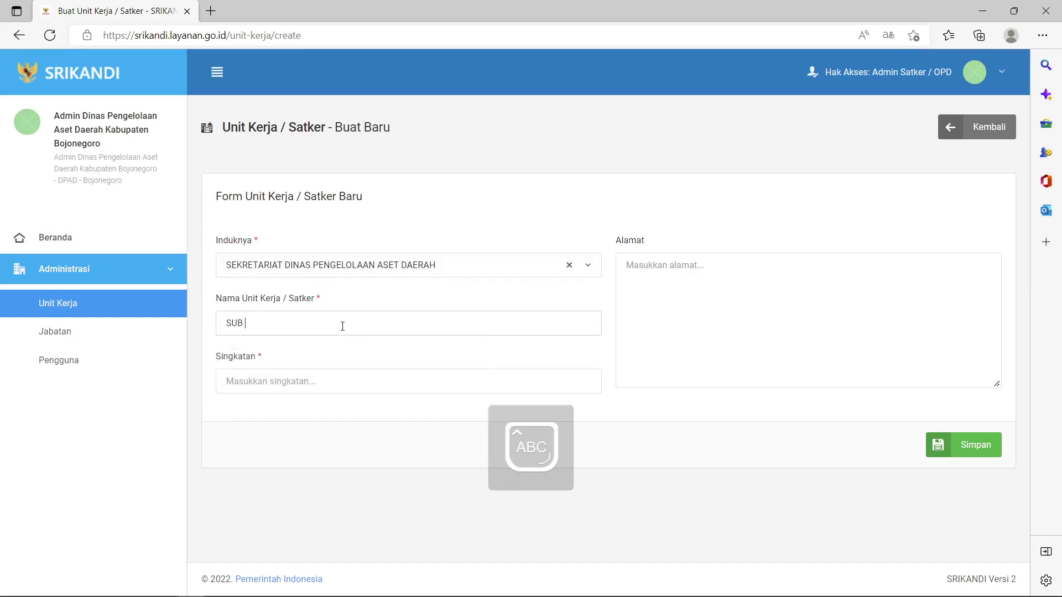
pyautogui.write('BAGIAN UMUM DAN KEPEGAWAIAN')
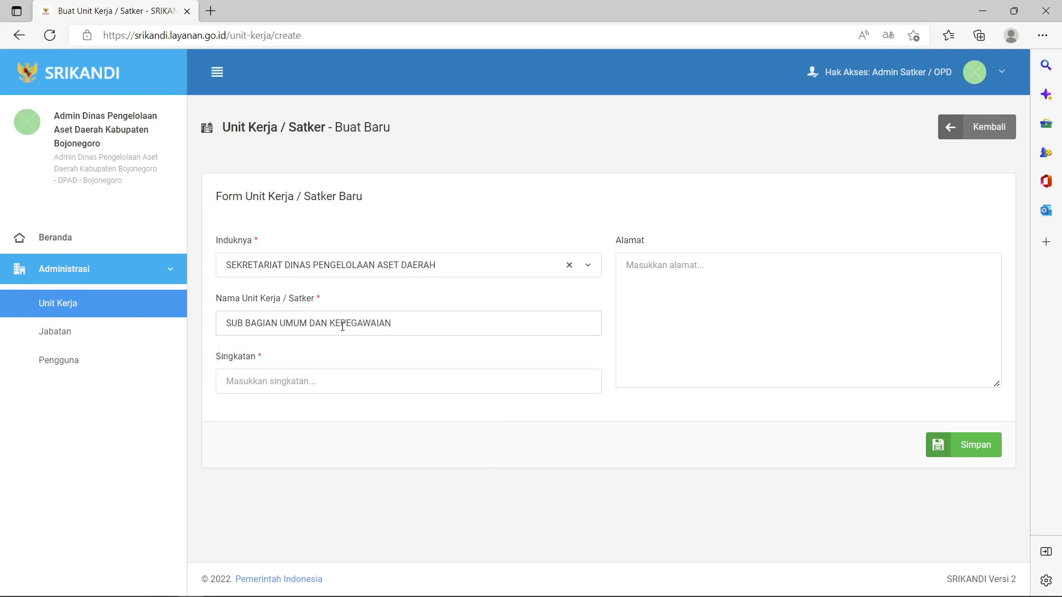
pyautogui.press('capslock')
pyautogui.write('subuk')
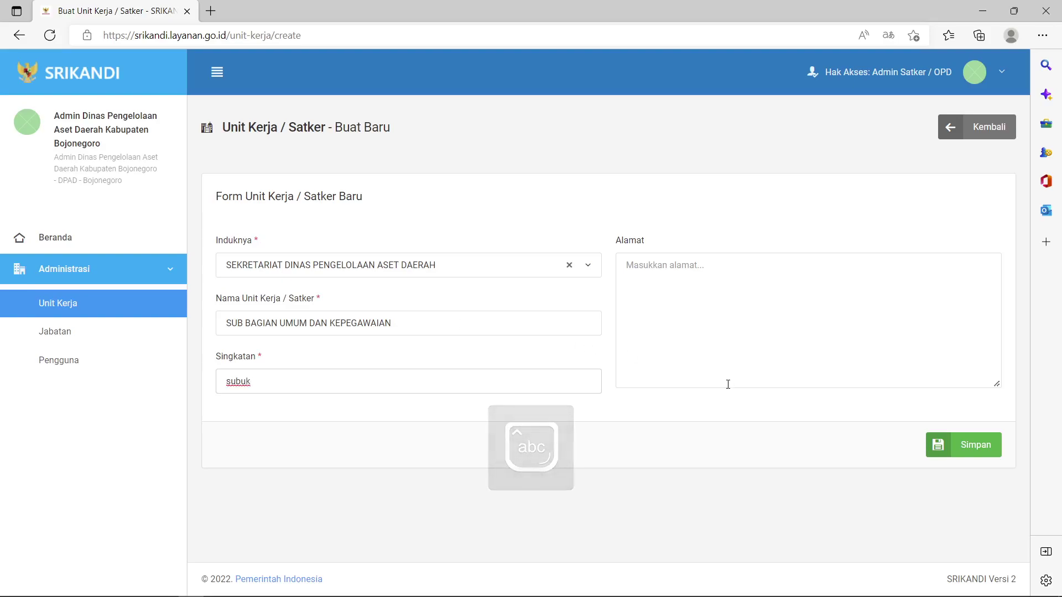
pyautogui.click(959, 454)
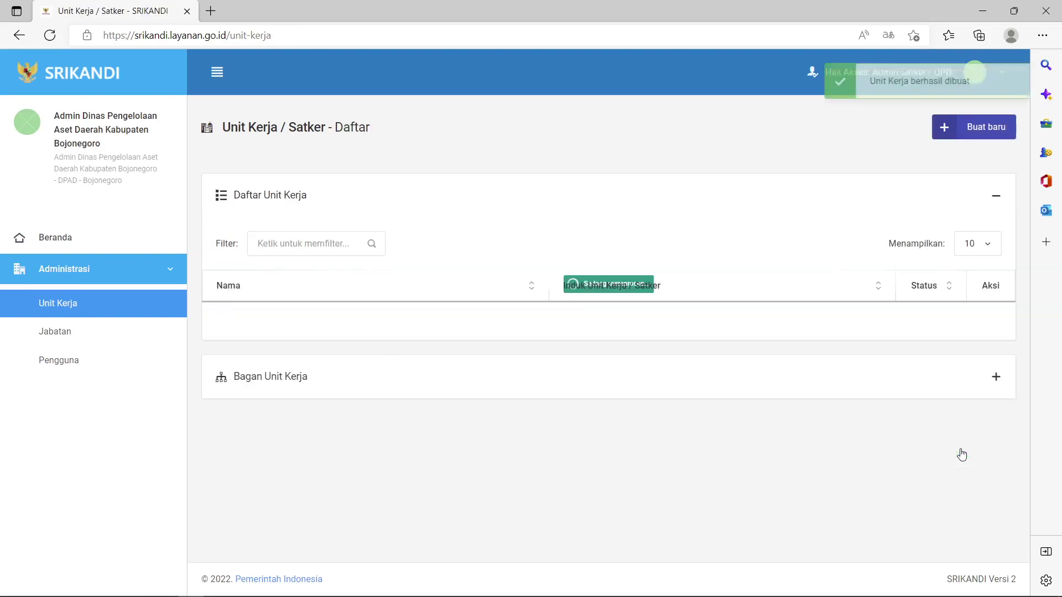
# - Expand the Bagan Unit Kerja chart down to the secretariat's sub-units to check where the new sub-section sits
pyautogui.click(230, 491)
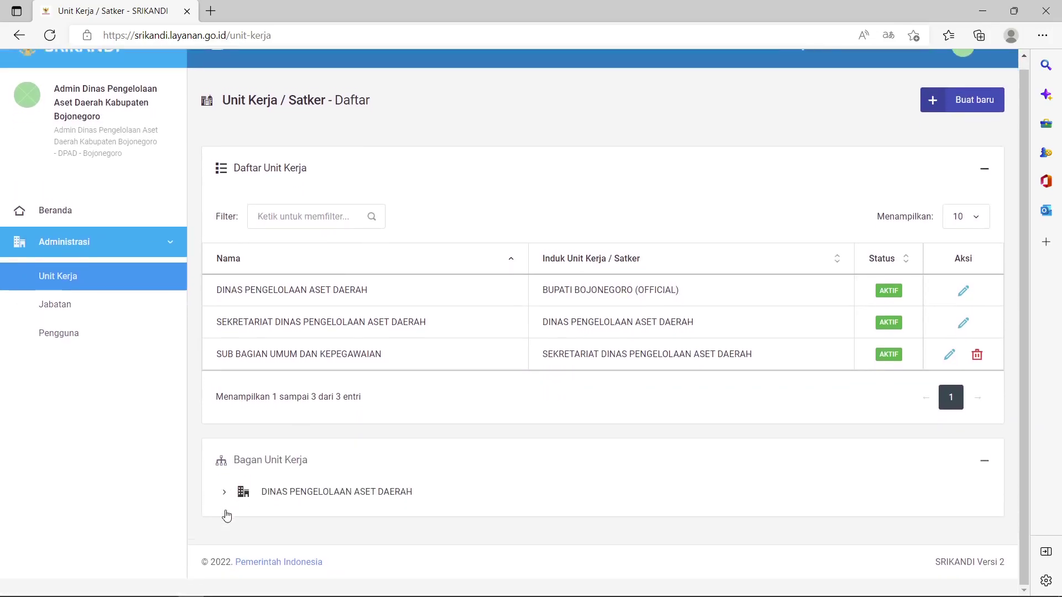
pyautogui.click(225, 513)
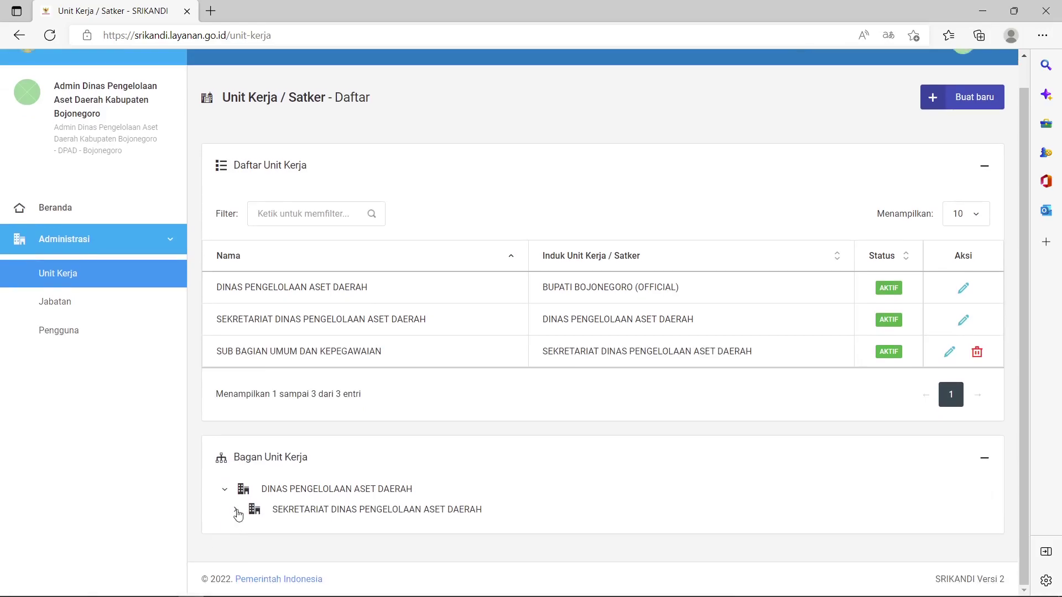
pyautogui.click(236, 511)
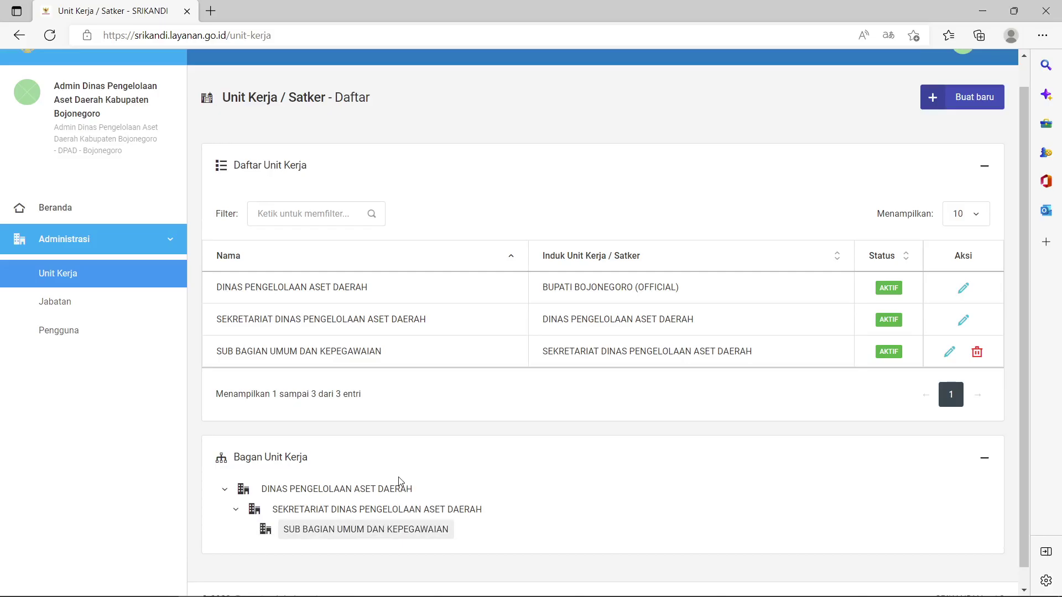
# - Check the remaining secretariat sub-sections in Excel, then return to SRIKANDI and start another Unit Kerja under SEKRETARIAT DINAS PENGELOLAAN ASET DAERAH
pyautogui.hotkey('alt', 'Tab')
pyautogui.moveTo(326, 366); pyautogui.dragTo(324, 380)
pyautogui.hotkey('alt', 'Tab')
pyautogui.click(957, 100)
pyautogui.click(433, 270)
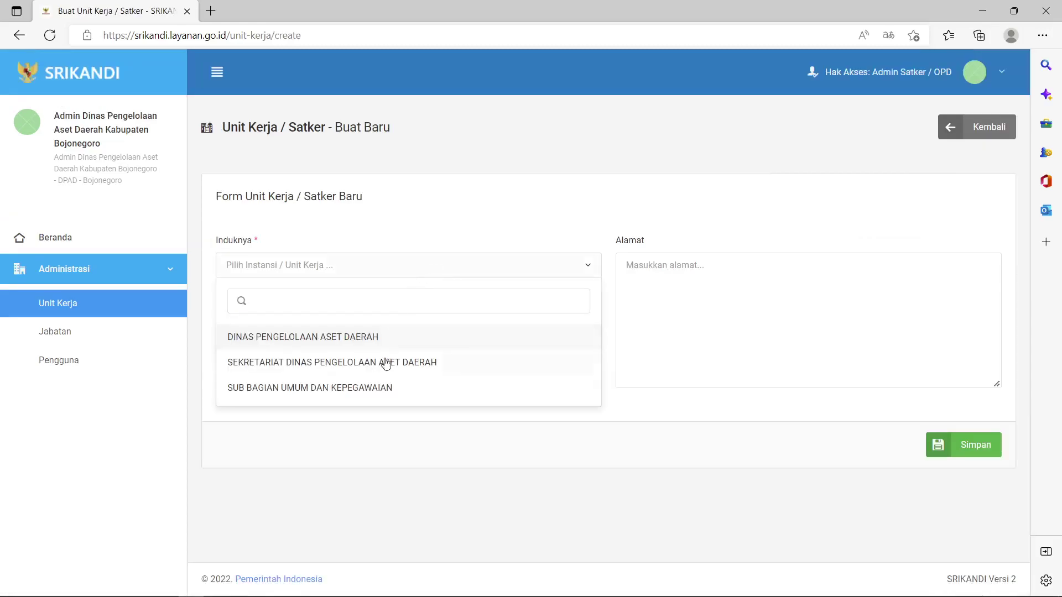
pyautogui.click(376, 363)
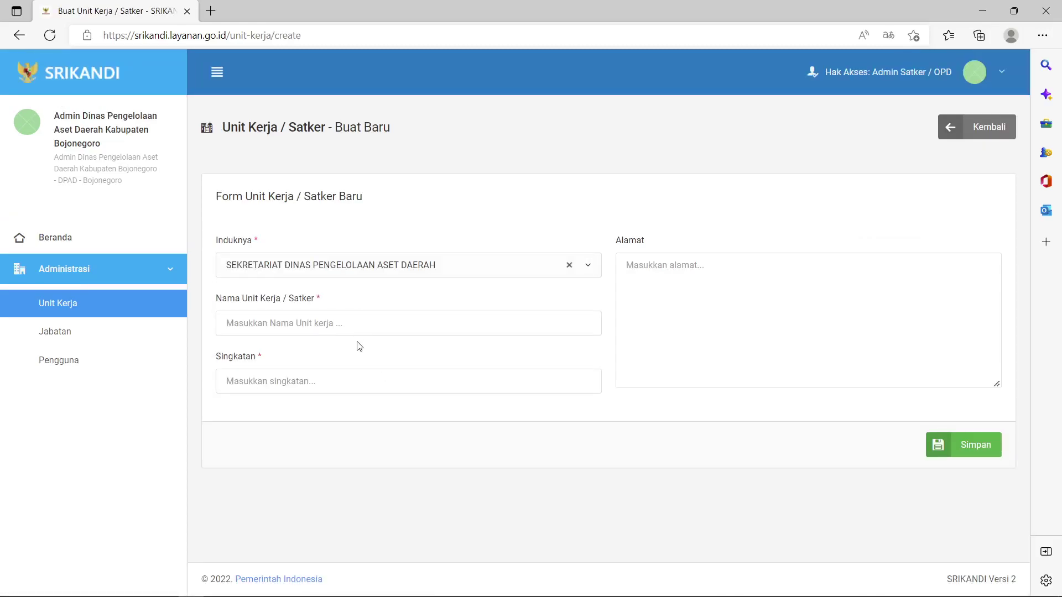
# - Name the work unit SUB BAGIAN KEUANGAN, abbreviate it as sub.k and save it
pyautogui.click(357, 324)
pyautogui.write('SUB B')
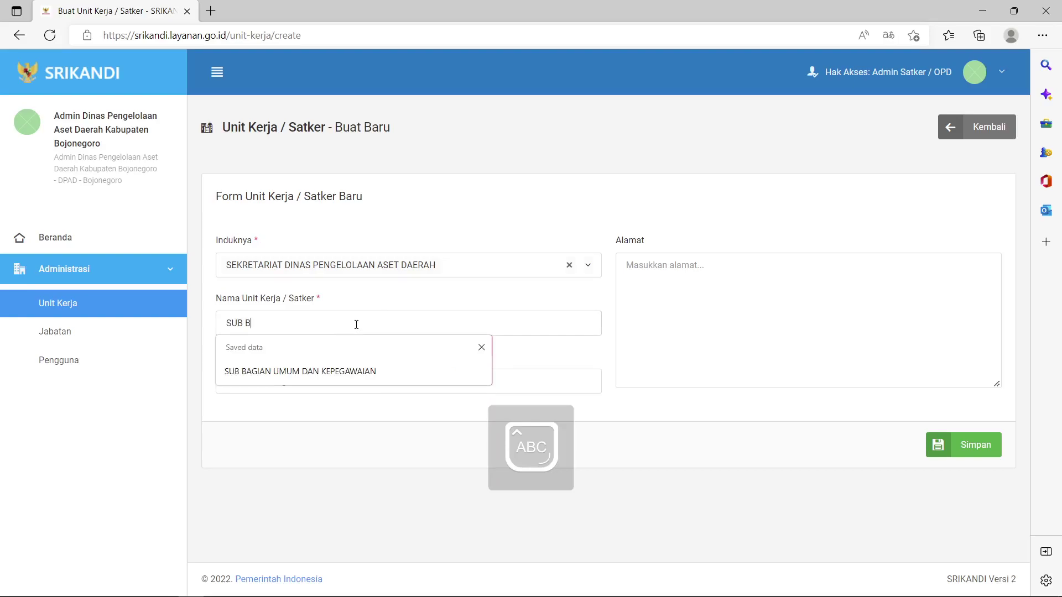
pyautogui.write('AGIAN KEUN')
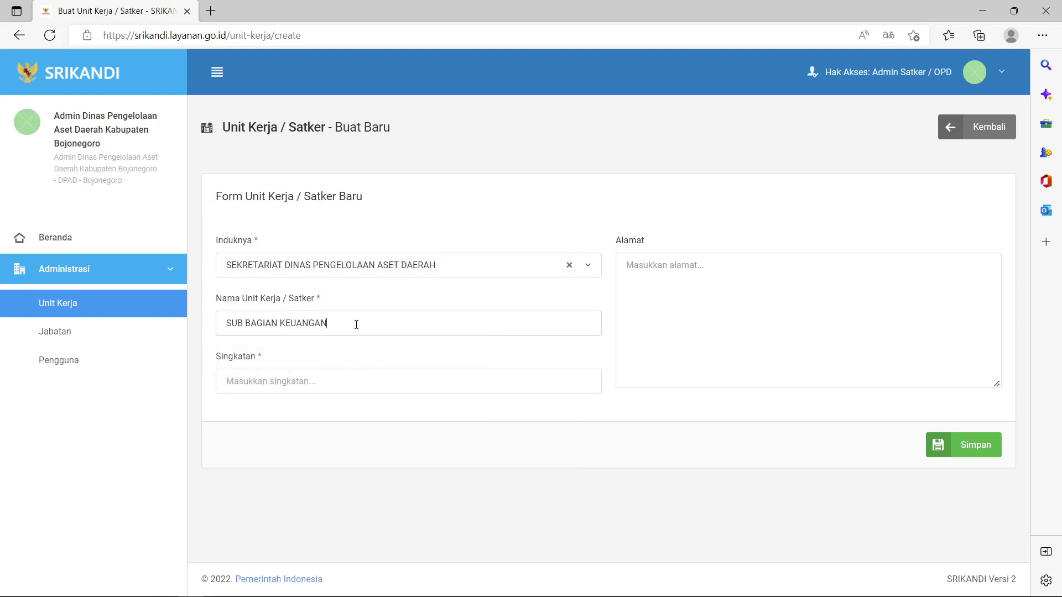
pyautogui.press('Tab')
pyautogui.press('capslock')
pyautogui.write('sub.uk')
pyautogui.click(998, 441)
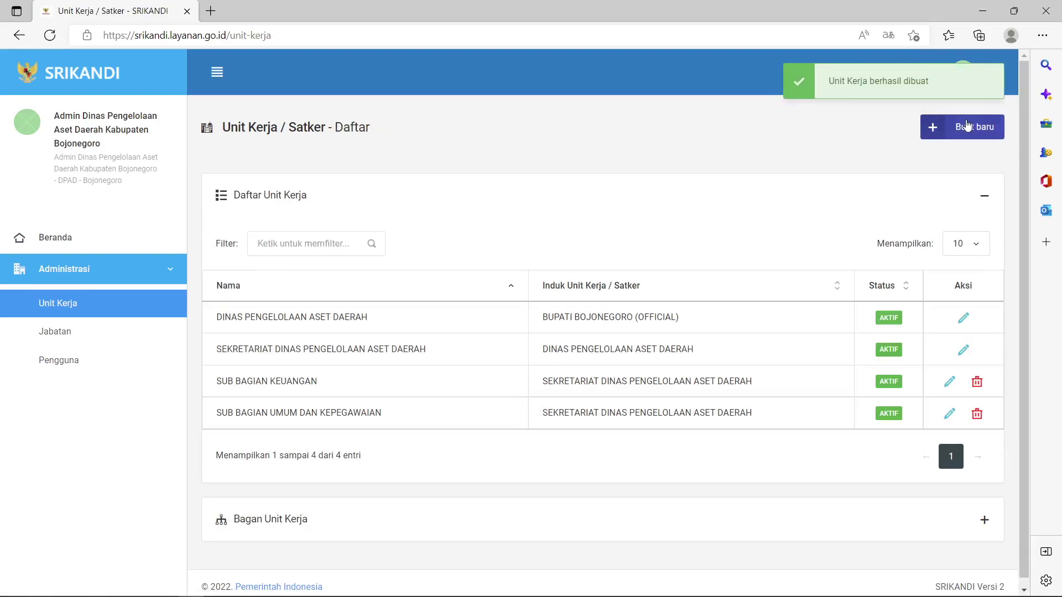
# - Start a third sub-section as a new Unit Kerja with SEKRETARIAT DINAS PENGELOLAAN ASET DAERAH as its parent
pyautogui.click(967, 126)
pyautogui.click(404, 271)
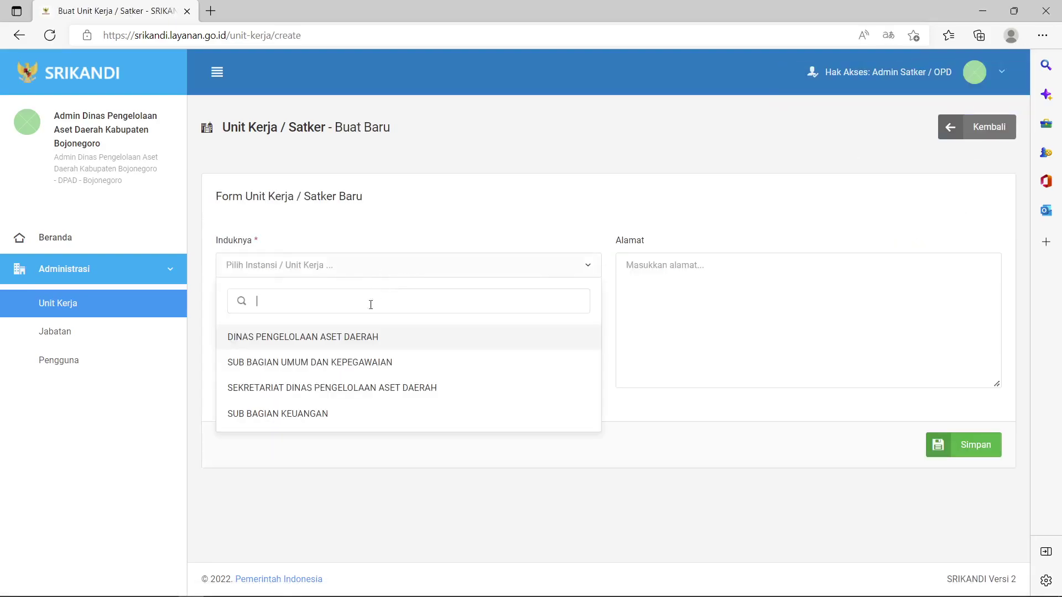
pyautogui.click(350, 389)
# - Name the work unit SUB BAGIAN PROGRAM DAN LAPORAN, abbreviate it as sub.prolap and save it
pyautogui.click(319, 325)
pyautogui.write('S')
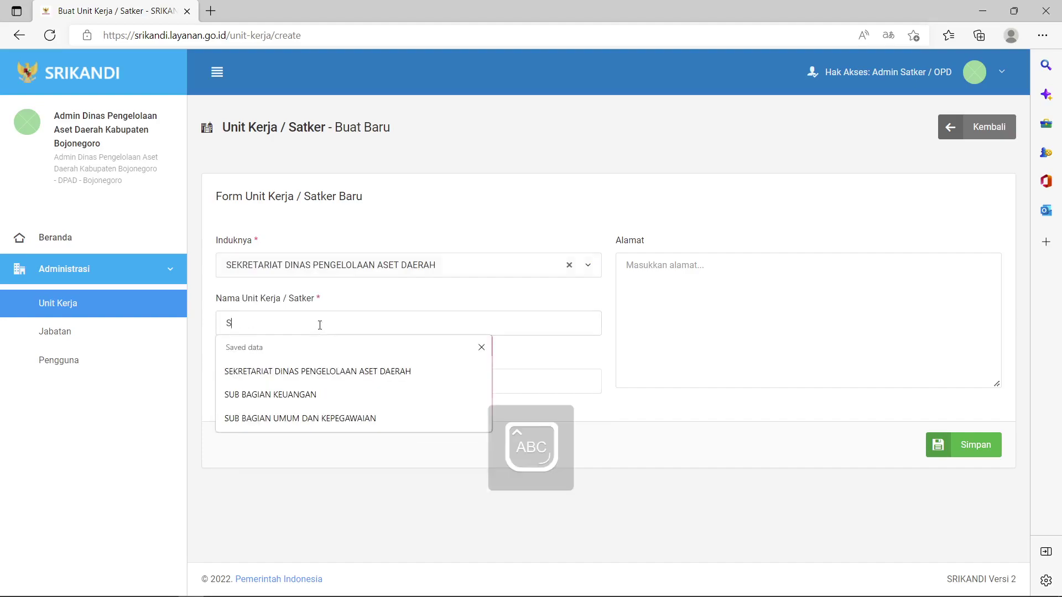
pyautogui.write('UB BAGIAN PROGRAM DAN LAPORAN')
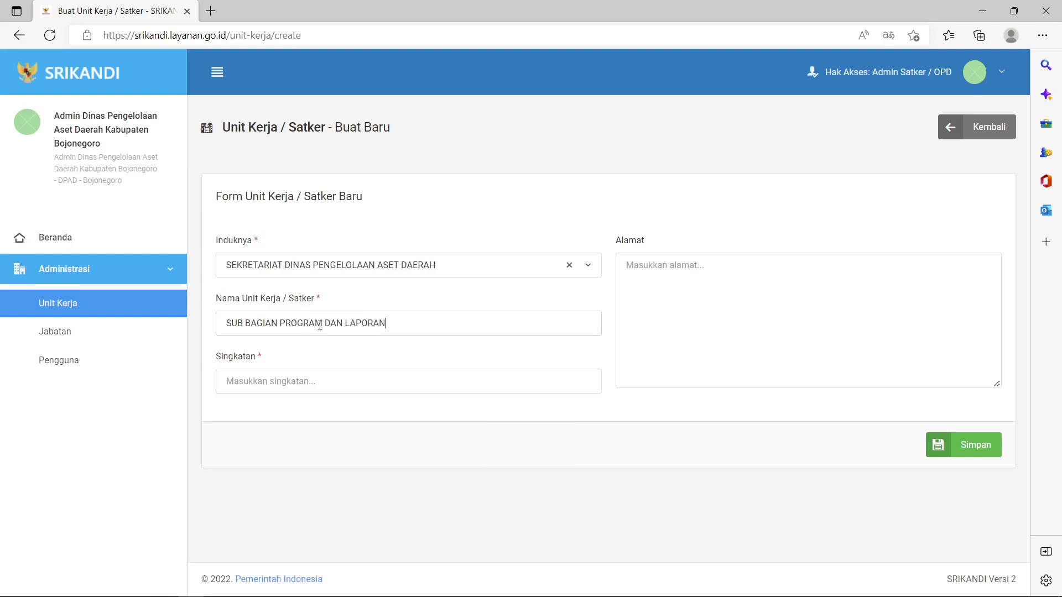
pyautogui.press('capslock')
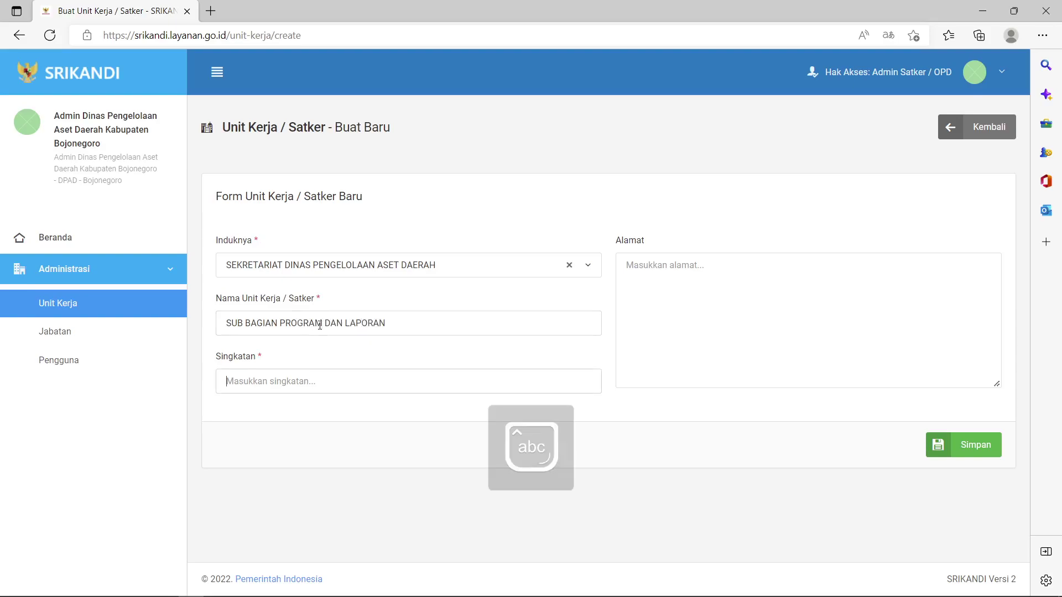
pyautogui.press('Tab')
pyautogui.write('sub')
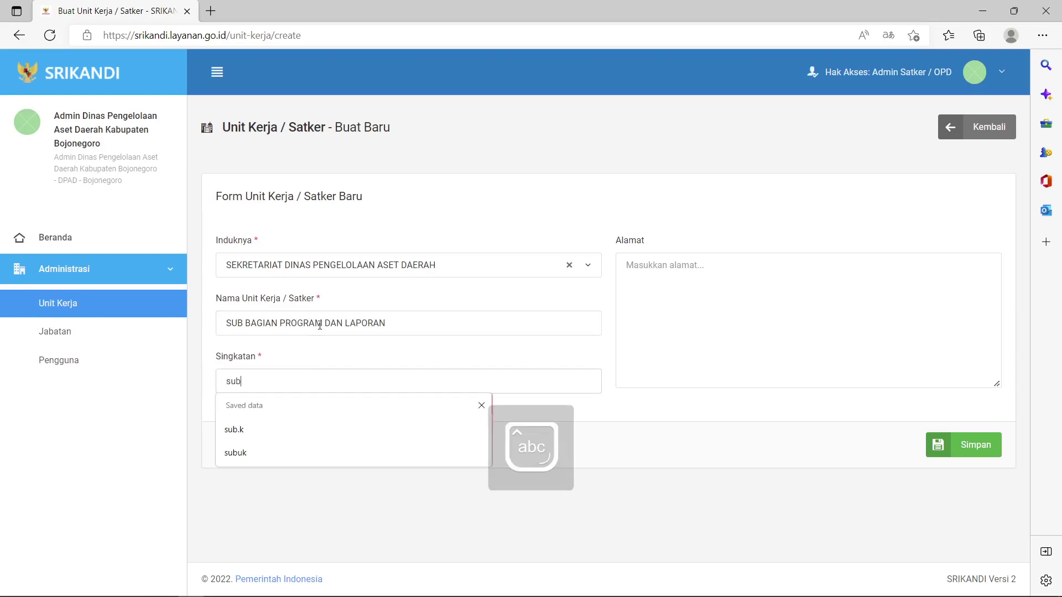
pyautogui.write('.prolap')
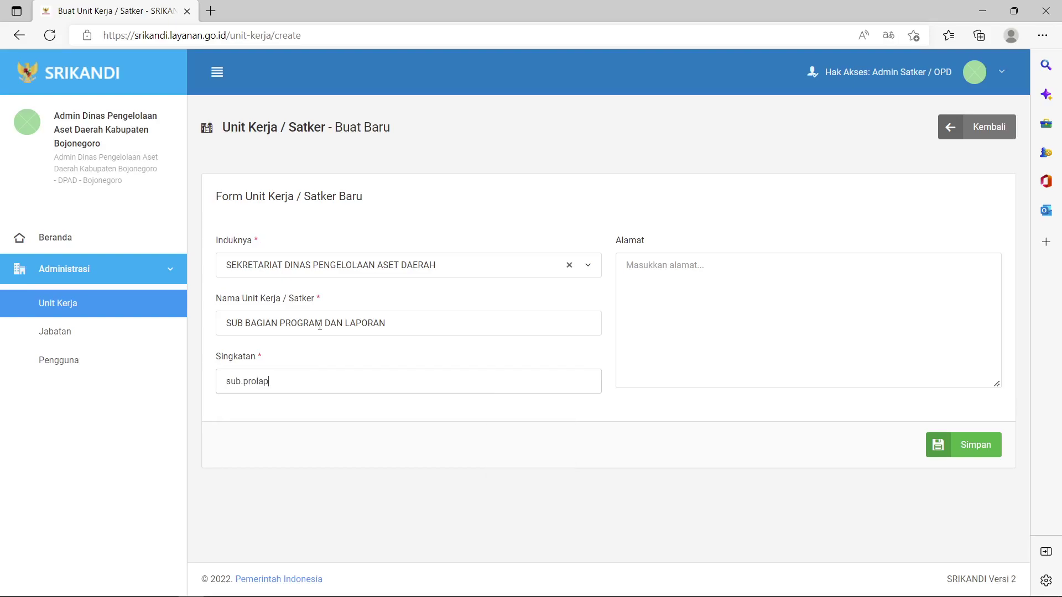
pyautogui.click(955, 442)
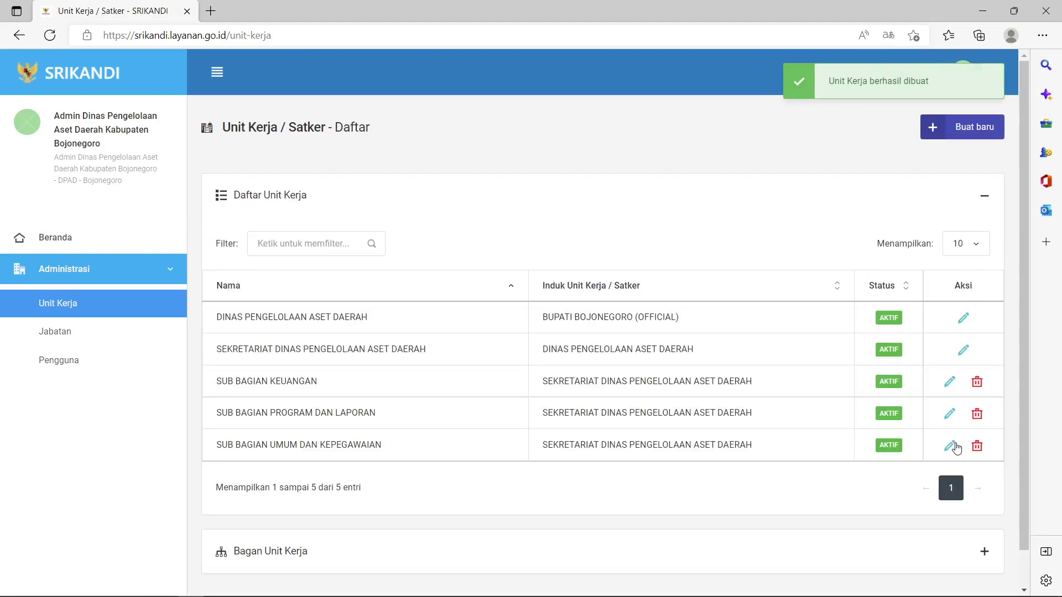
# - Expand the Bagan Unit Kerja chart through DINAS PENGELOLAAN ASET DAERAH and its secretariat to review all three sub-sections
pyautogui.scroll(-1, 706, 440)
pyautogui.click(305, 514)
pyautogui.scroll(-1, 277, 515)
pyautogui.click(224, 512)
pyautogui.scroll(-1, 226, 512)
pyautogui.click(237, 512)
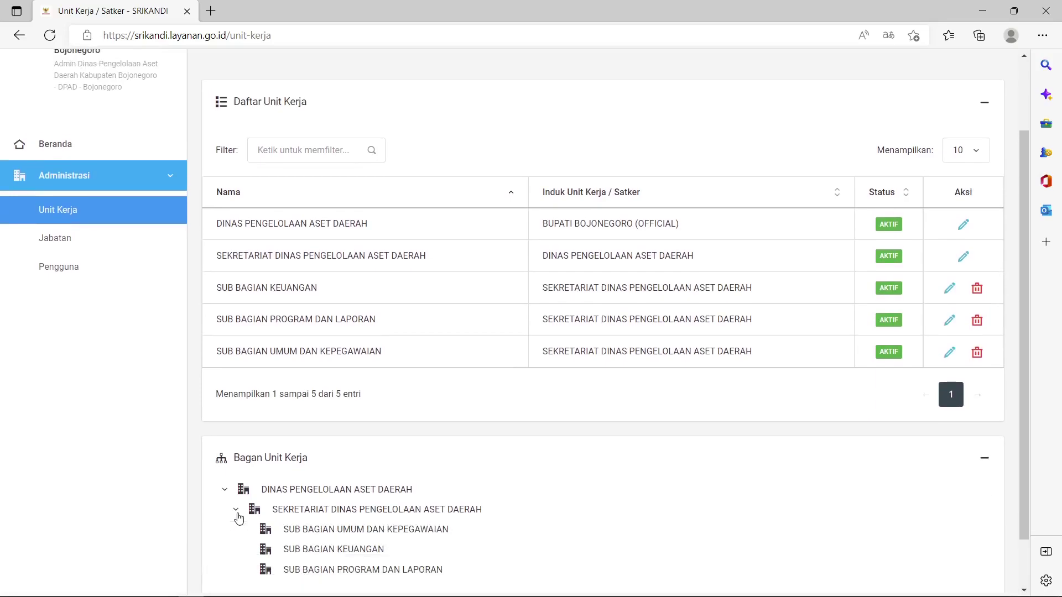
pyautogui.scroll(-1, 238, 519)
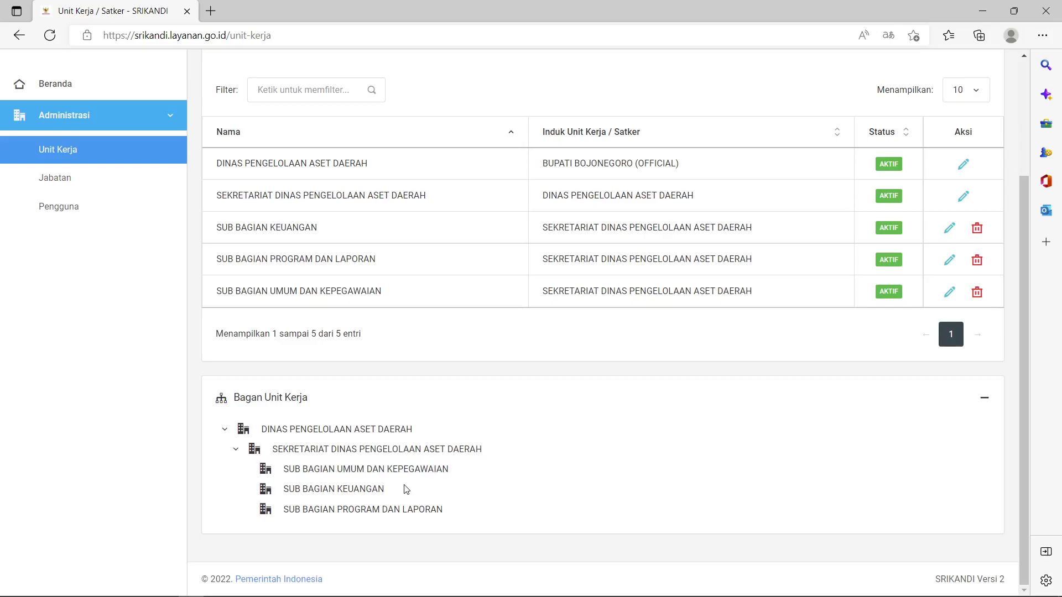
# - Switch to Excel and compare the Bidang headings in row 12 with the SEKRETARIAT level in row 4 of the organisation chart
pyautogui.hotkey('alt', 'Tab')
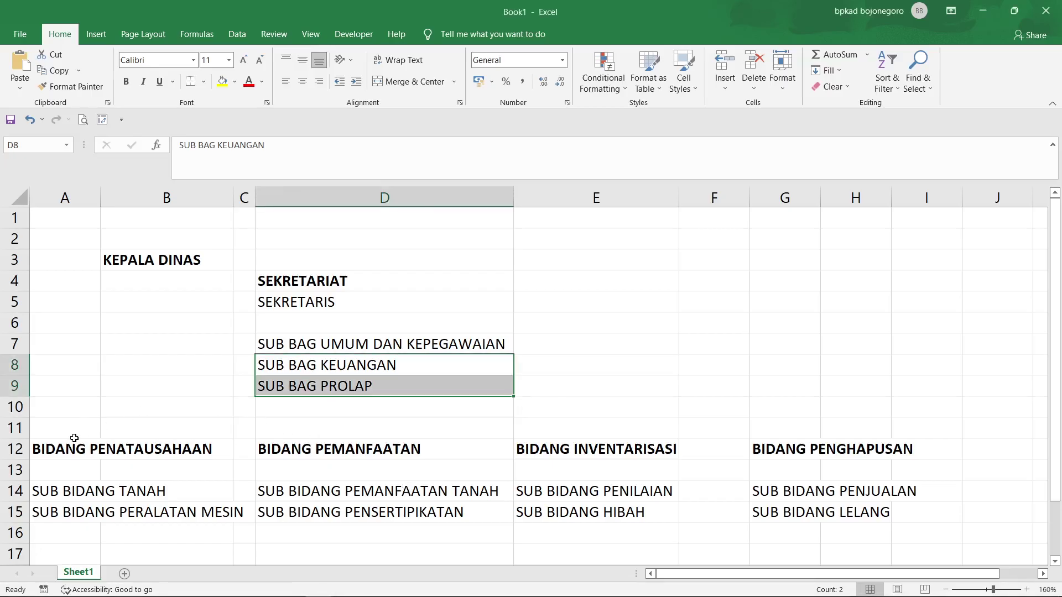
pyautogui.rightClick(64, 445)
pyautogui.press('Escape')
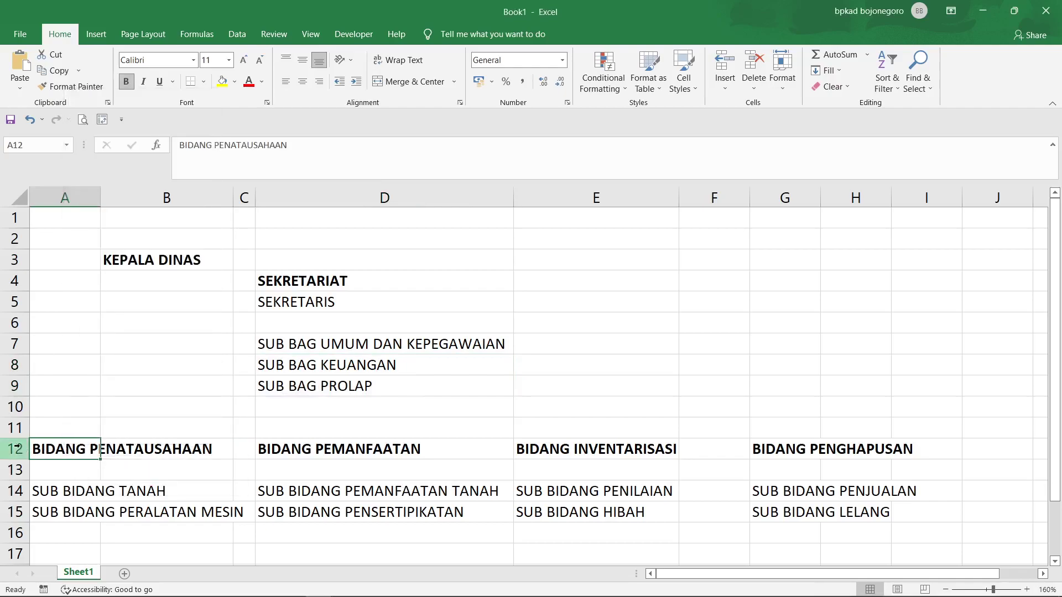
pyautogui.click(20, 446)
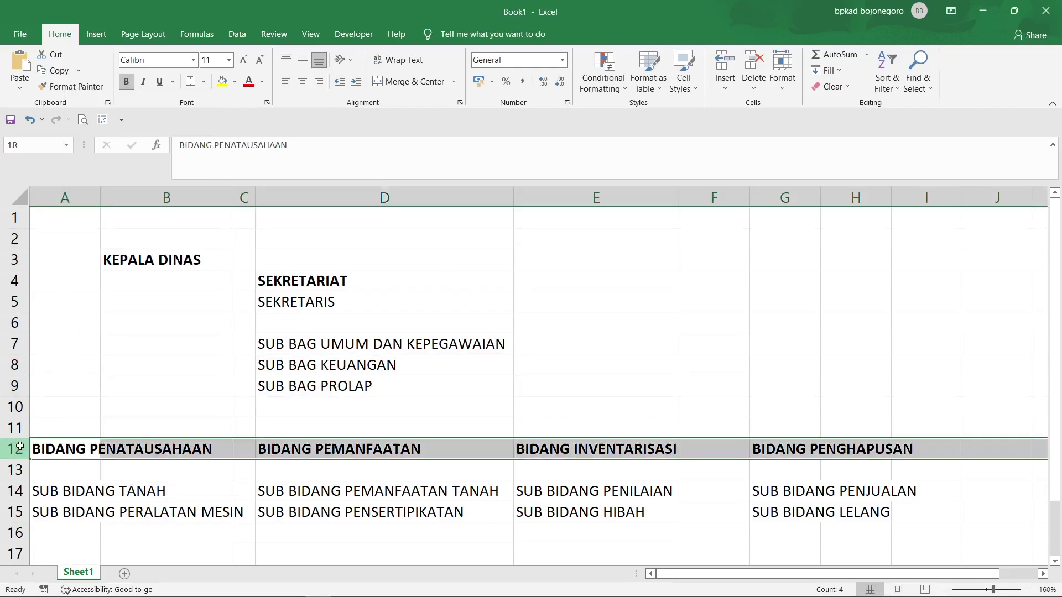
pyautogui.keyDown('ctrl'); pyautogui.click(15, 281); pyautogui.keyUp('ctrl')
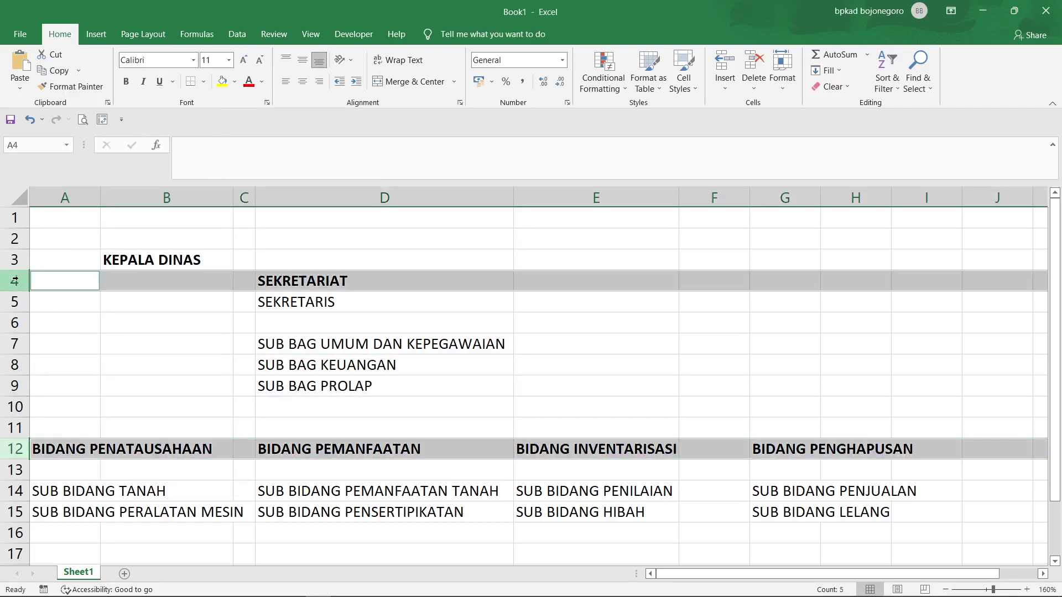
pyautogui.click(90, 454)
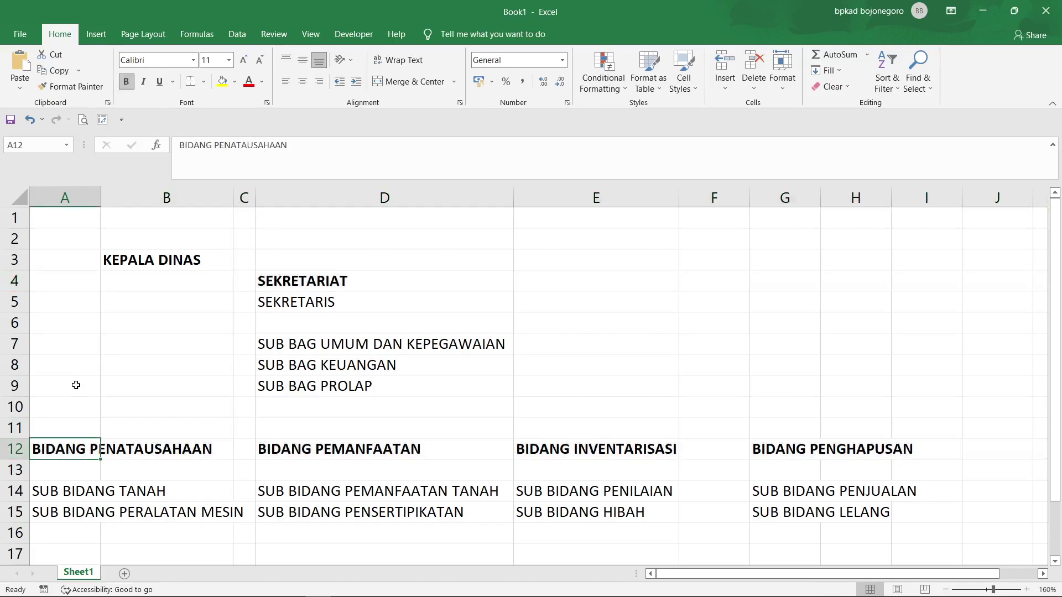
pyautogui.click(280, 284)
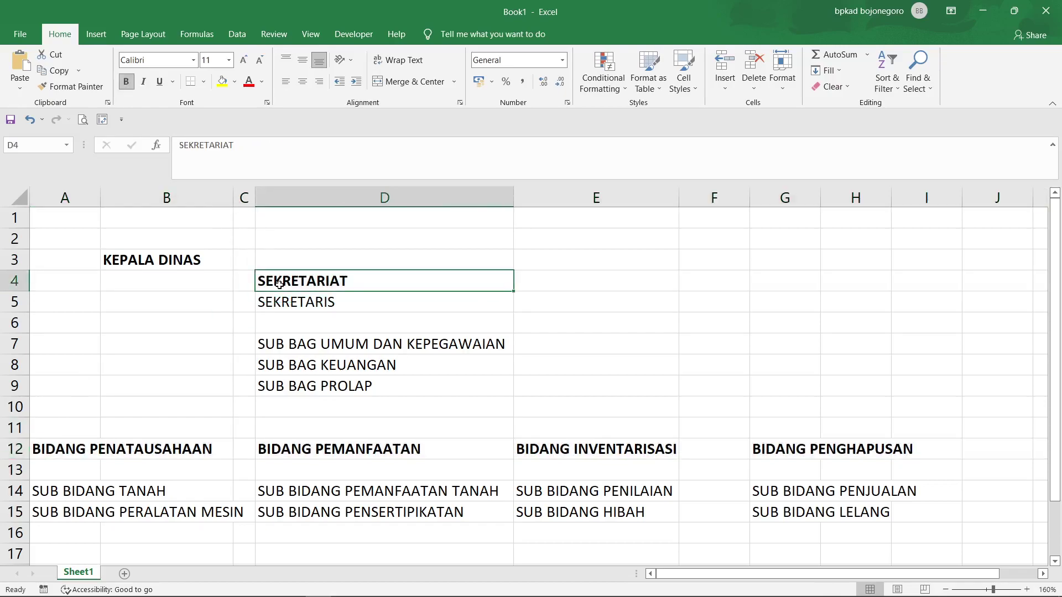
pyautogui.click(50, 451)
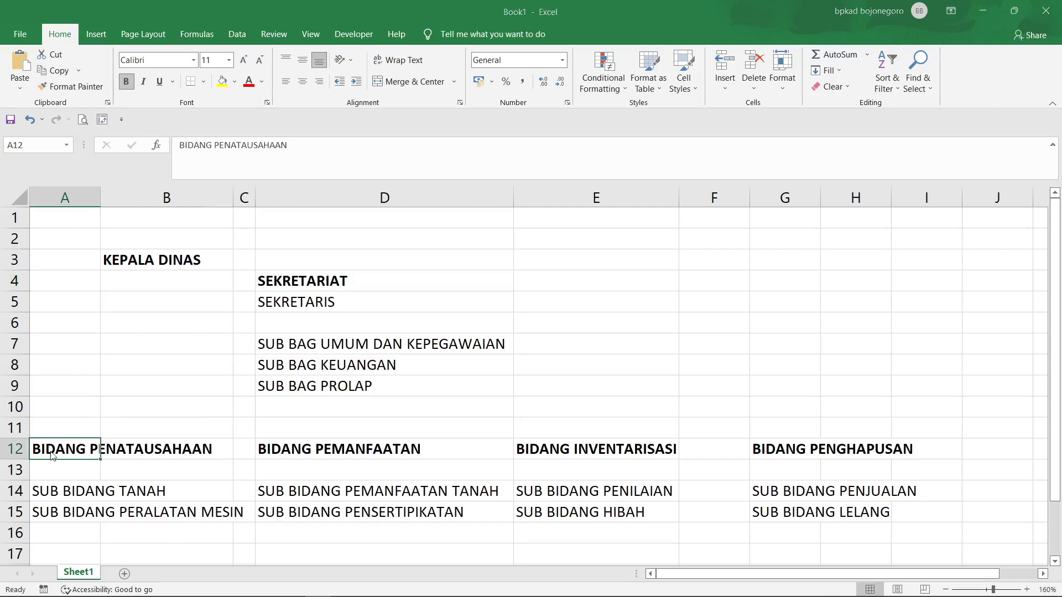
# - Return to SRIKANDI and start a new Unit Kerja with DINAS PENGELOLAAN ASET DAERAH as its parent
pyautogui.hotkey('alt', 'Tab')
pyautogui.scroll(5, 789, 182)
pyautogui.click(976, 127)
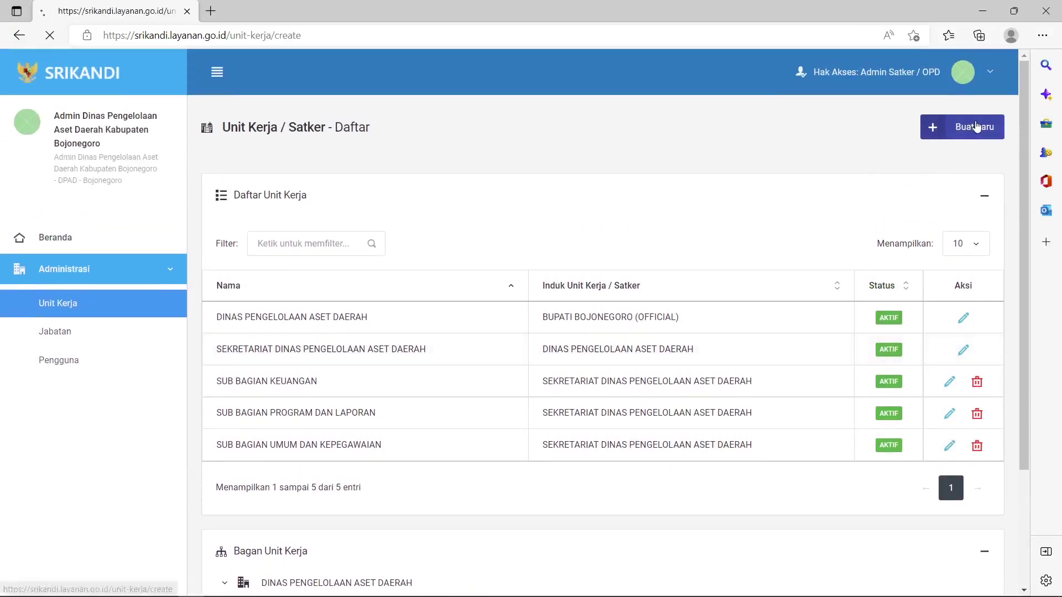
pyautogui.click(448, 266)
pyautogui.click(391, 341)
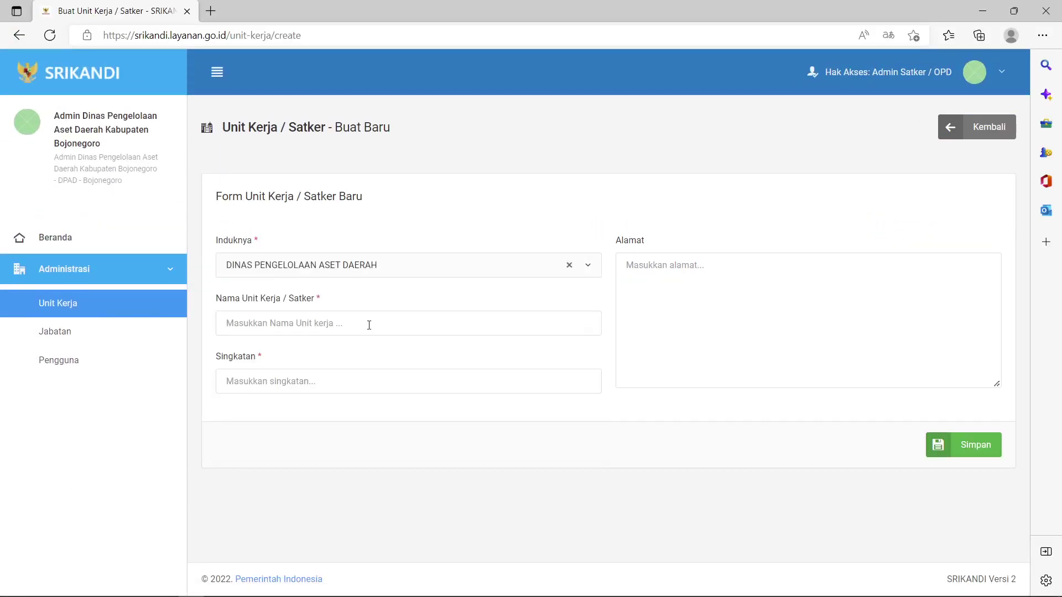
# - Name the work unit BIDANG PENATAUSAHAAN as in the Excel chart, abbreviate it as ptu and save it
pyautogui.click(370, 325)
pyautogui.write('BIDANG')
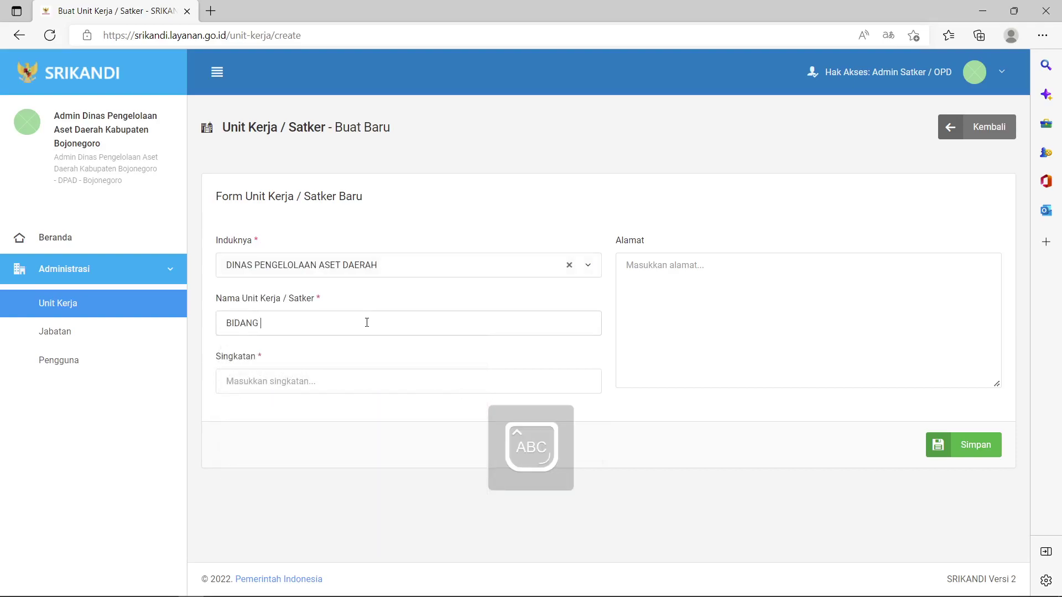
pyautogui.hotkey('alt', 'Tab')
pyautogui.hotkey('alt', 'Tab')
pyautogui.write('NG PENATA')
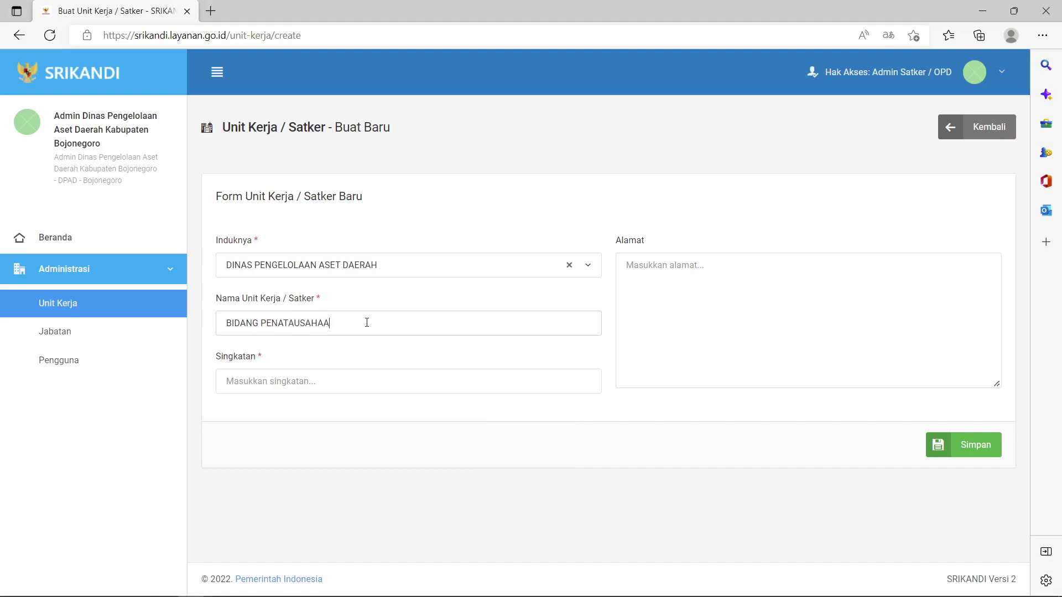
pyautogui.press('capslock')
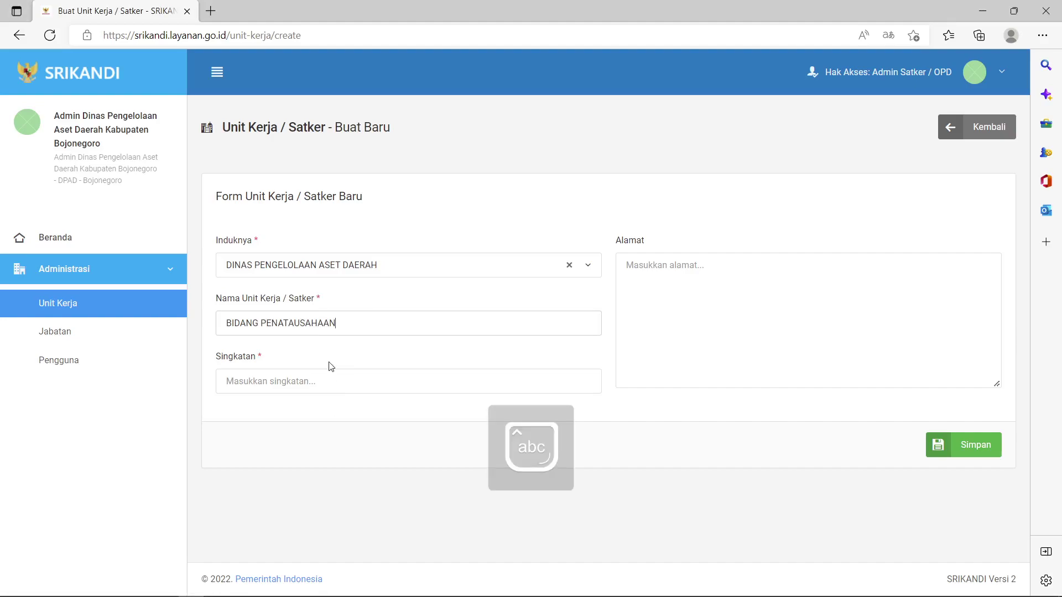
pyautogui.click(328, 385)
pyautogui.write('ptu')
pyautogui.click(981, 442)
# - Expand DINAS PENGELOLAAN ASET DAERAH in the Bagan Unit Kerja chart and examine where BIDANG PENATAUSAHAAN sits relative to the secretariat
pyautogui.scroll(-2, 541, 455)
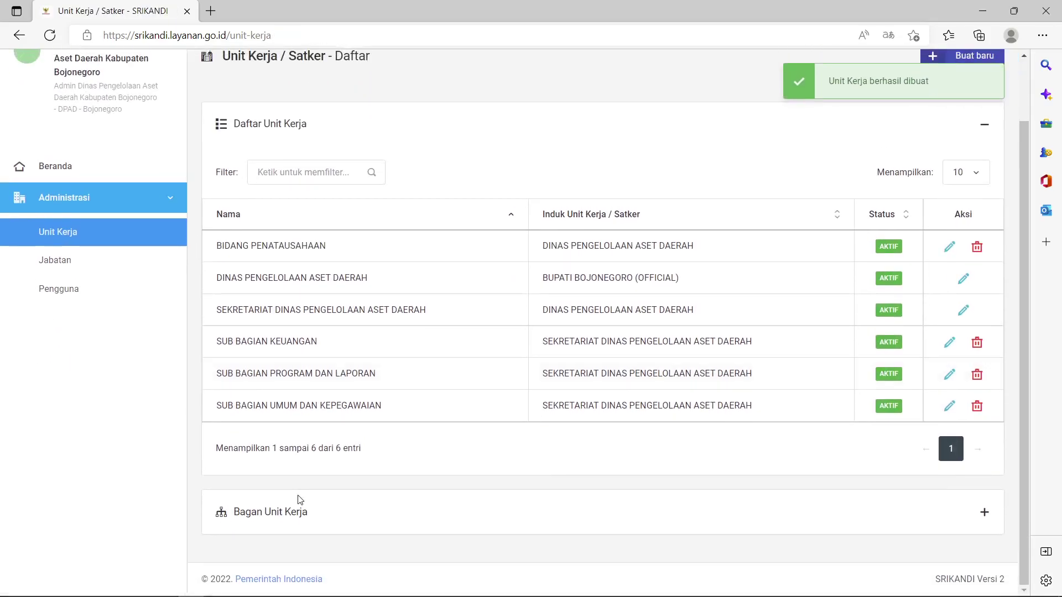
pyautogui.click(281, 512)
pyautogui.scroll(-1, 278, 510)
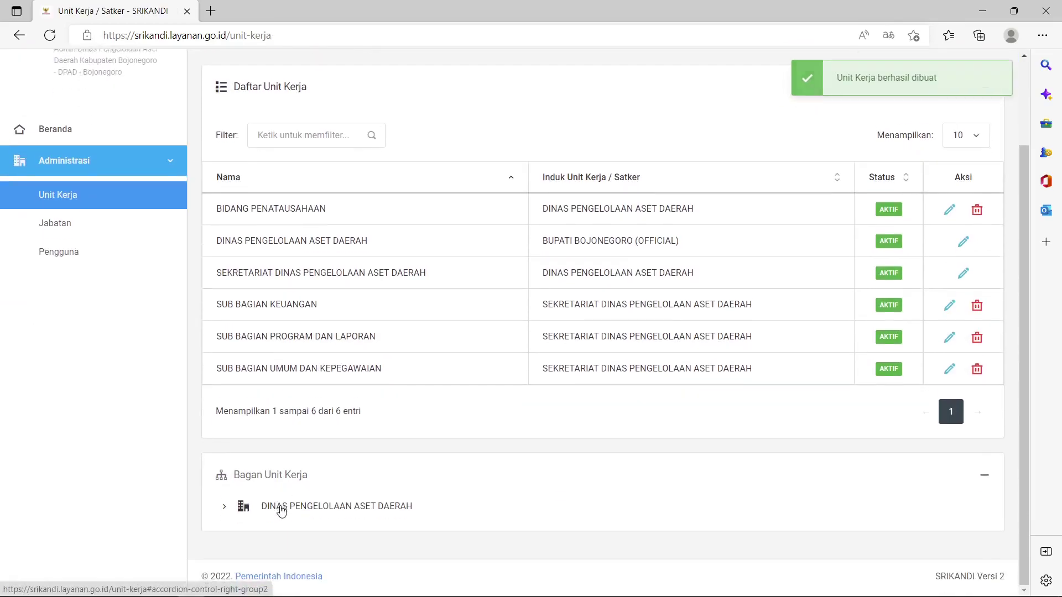
pyautogui.click(224, 510)
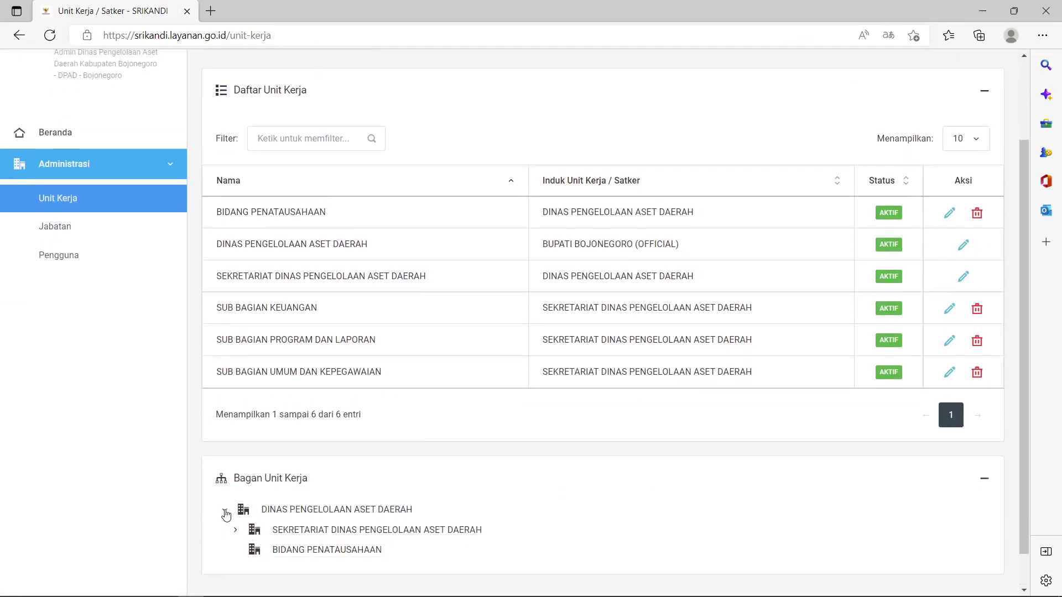
pyautogui.scroll(-1, 225, 510)
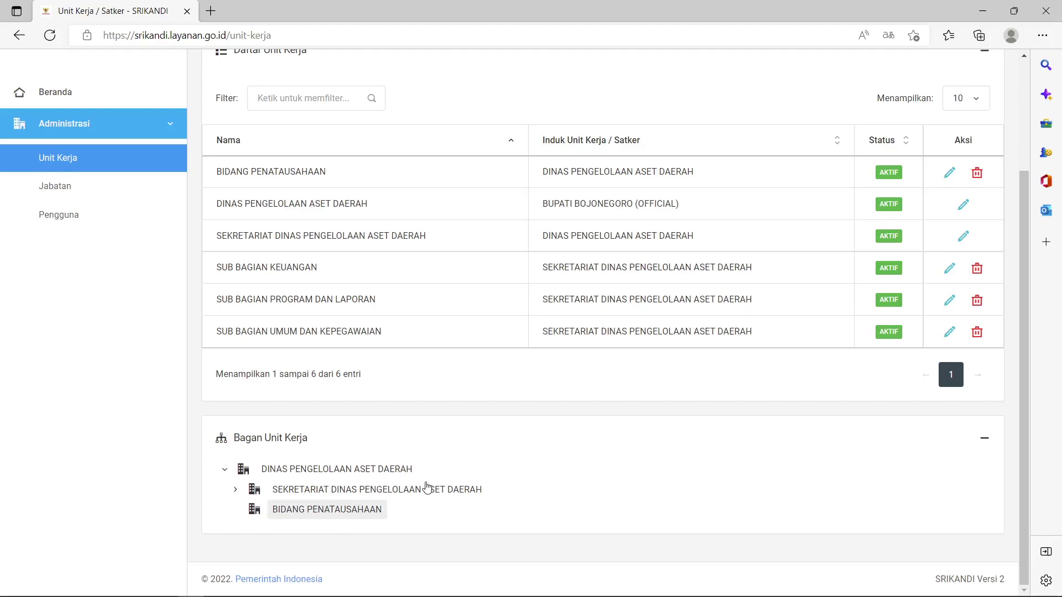
pyautogui.tripleClick(302, 479)
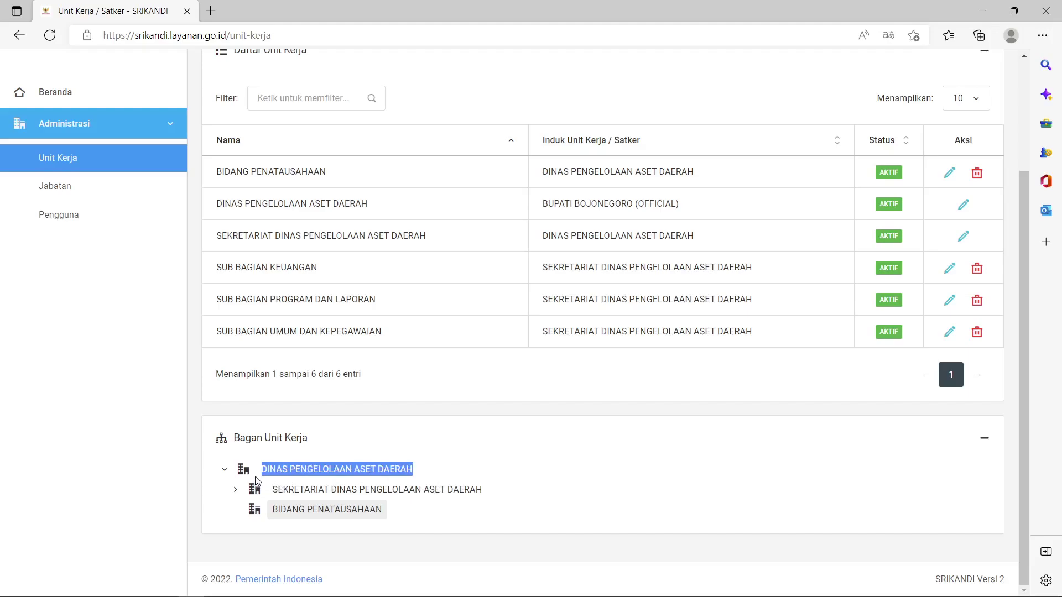
pyautogui.click(463, 470)
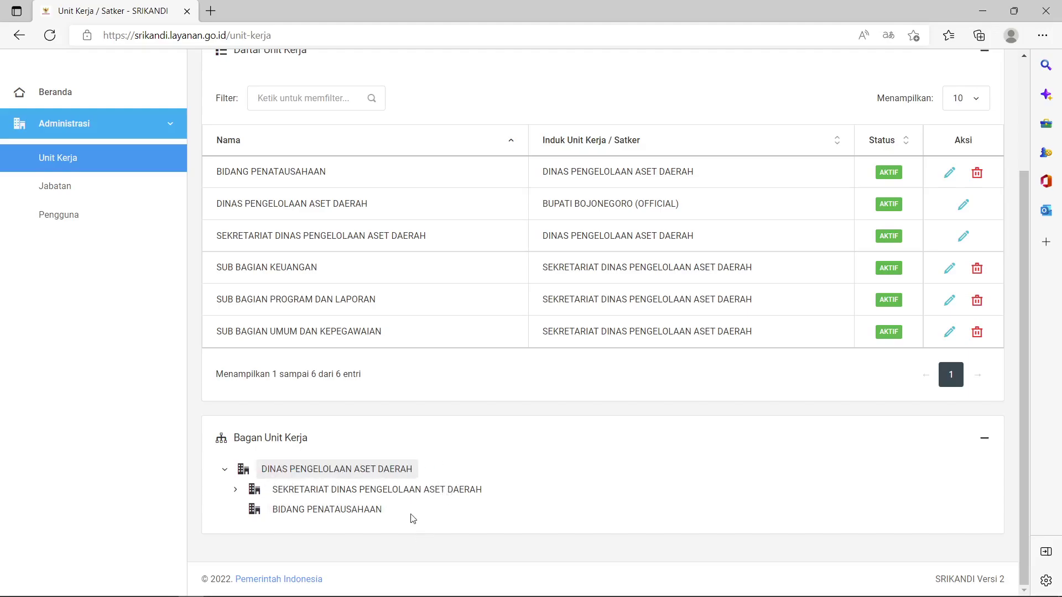
pyautogui.moveTo(413, 518); pyautogui.dragTo(268, 511)
pyautogui.scroll(1, 472, 447)
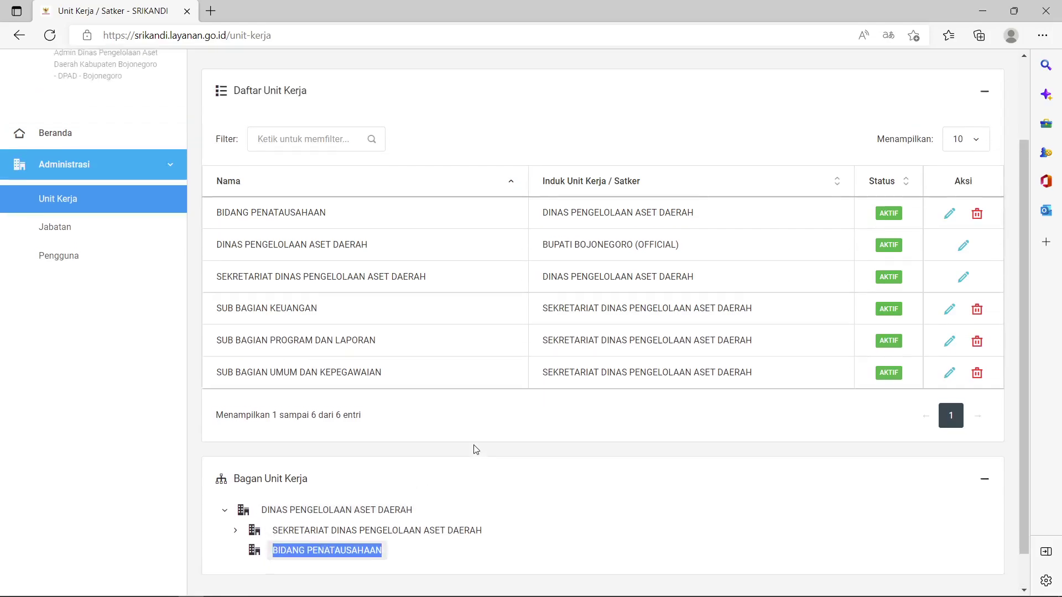
# - Start another new Unit Kerja for the second division, with DINAS PENGELOLAAN ASET DAERAH as its parent
pyautogui.scroll(1, 474, 448)
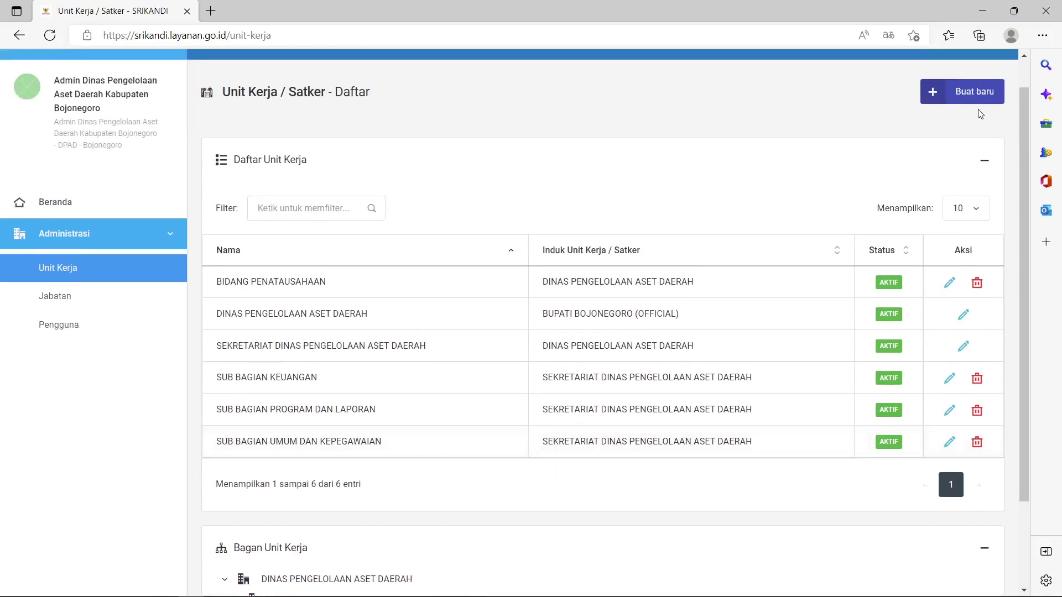
pyautogui.click(971, 100)
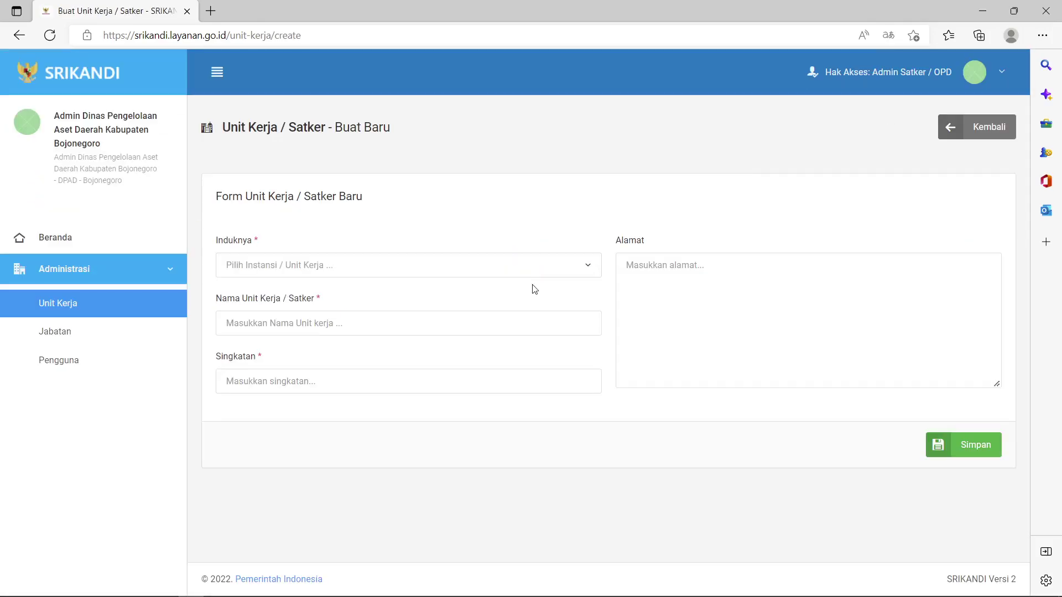
pyautogui.click(379, 267)
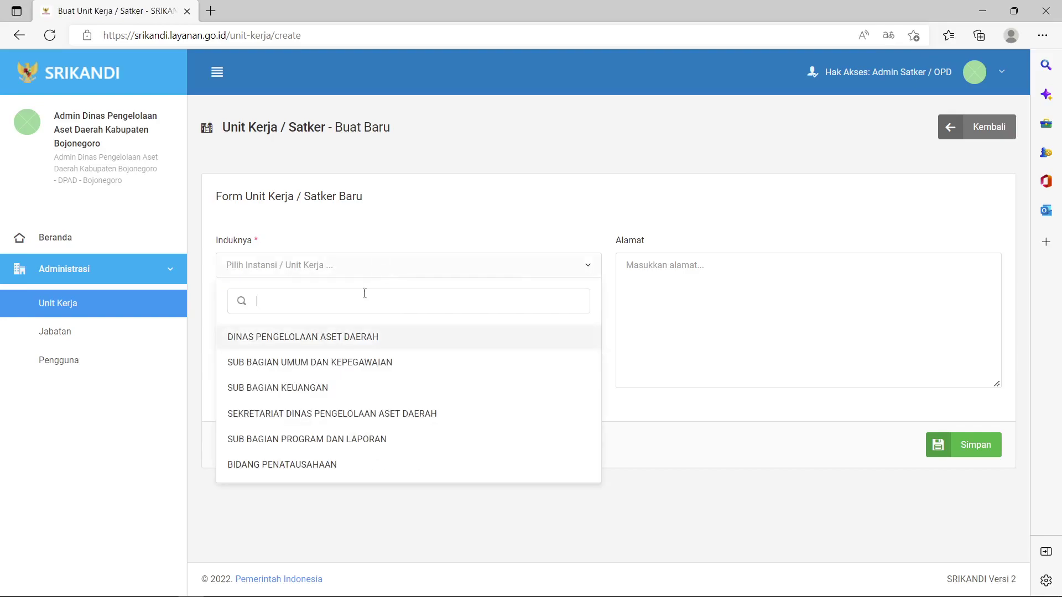
pyautogui.click(354, 338)
# - Name the work unit BIDANG PEMANFAATAN, abbreviate it as pmf and save it
pyautogui.click(347, 327)
pyautogui.write('BIDA')
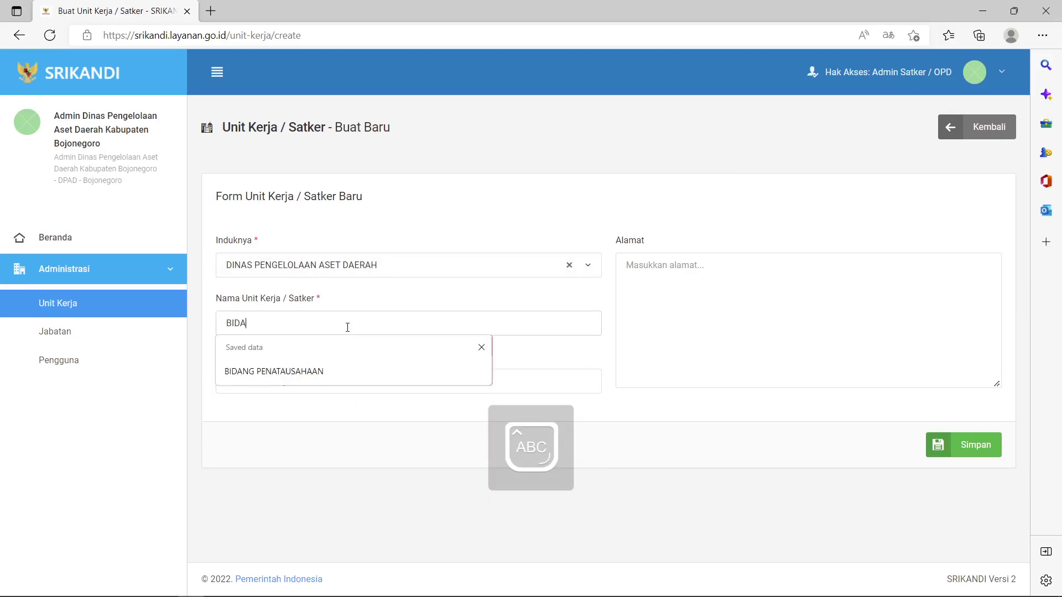
pyautogui.write('NG PEMANFAT')
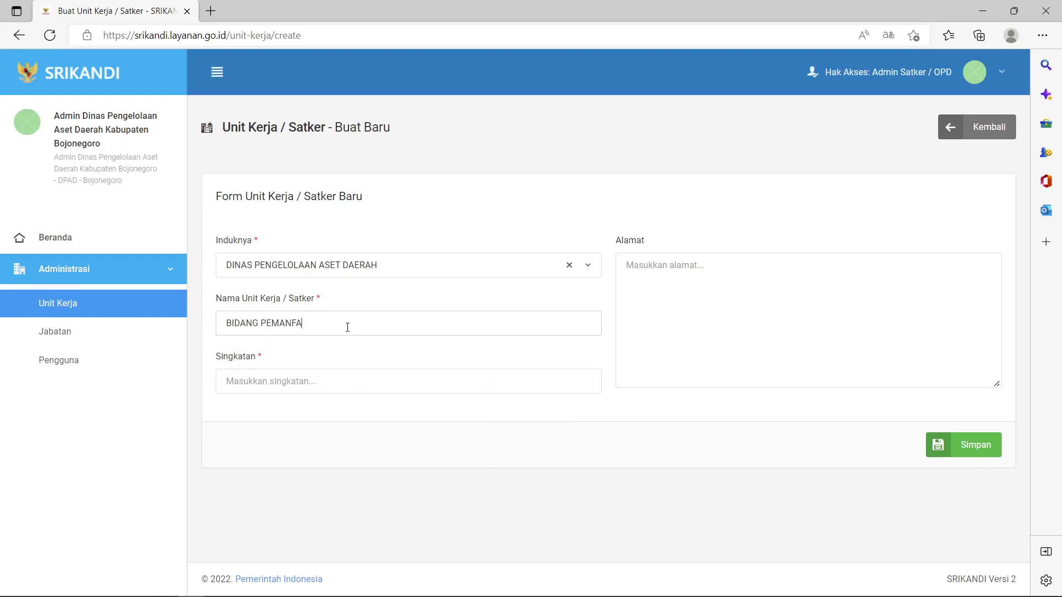
pyautogui.click(338, 389)
pyautogui.write('pmf')
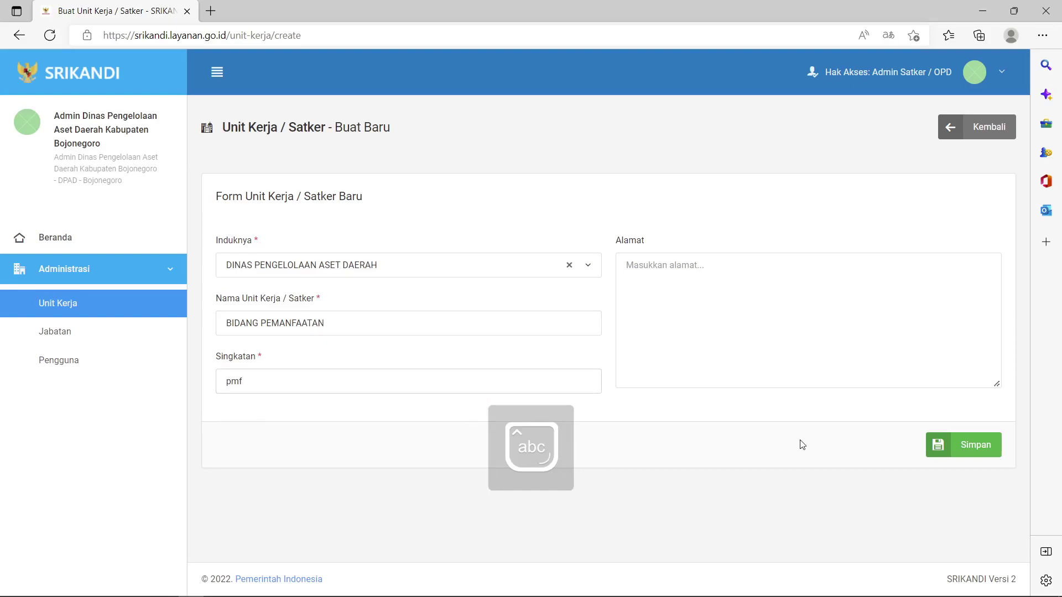
pyautogui.click(993, 447)
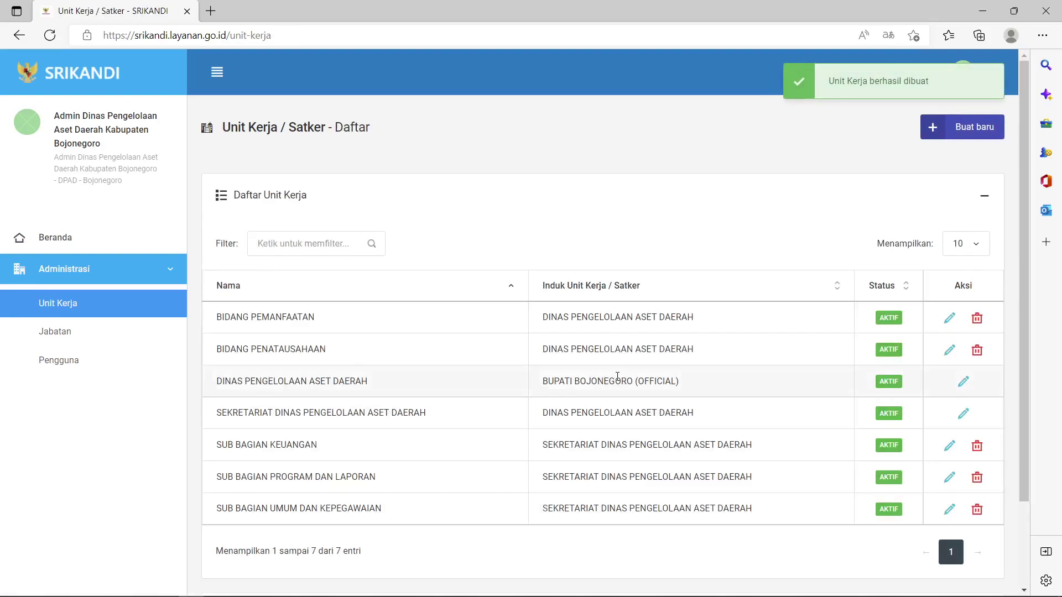
# - Expand the Bagan Unit Kerja chart under DINAS PENGELOLAAN ASET DAERAH to check the placement of BIDANG PEMANFAATAN
pyautogui.scroll(-2, 618, 376)
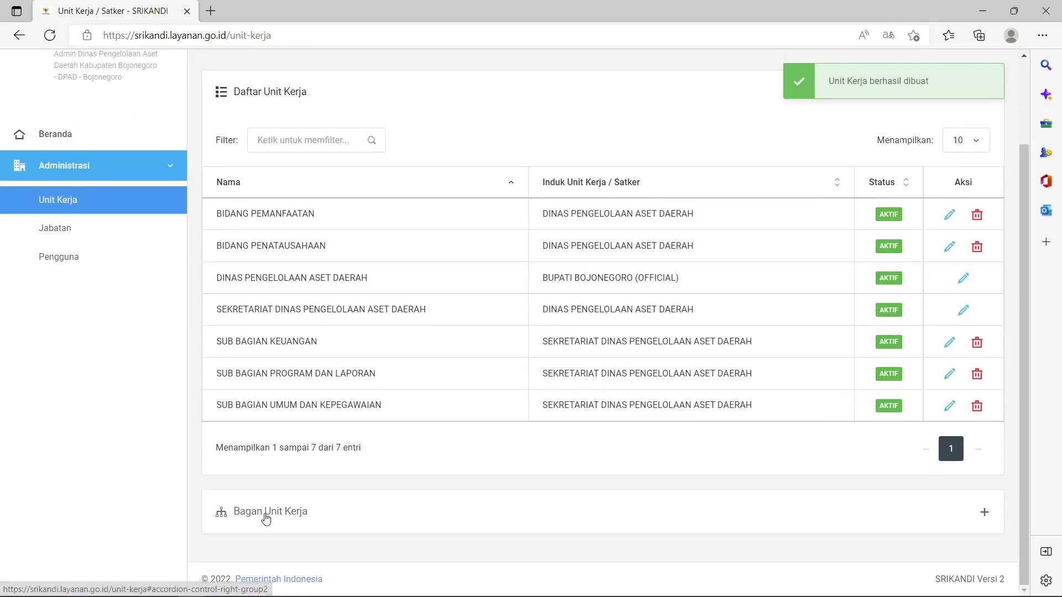
pyautogui.click(266, 517)
pyautogui.click(224, 543)
pyautogui.scroll(-2, 225, 547)
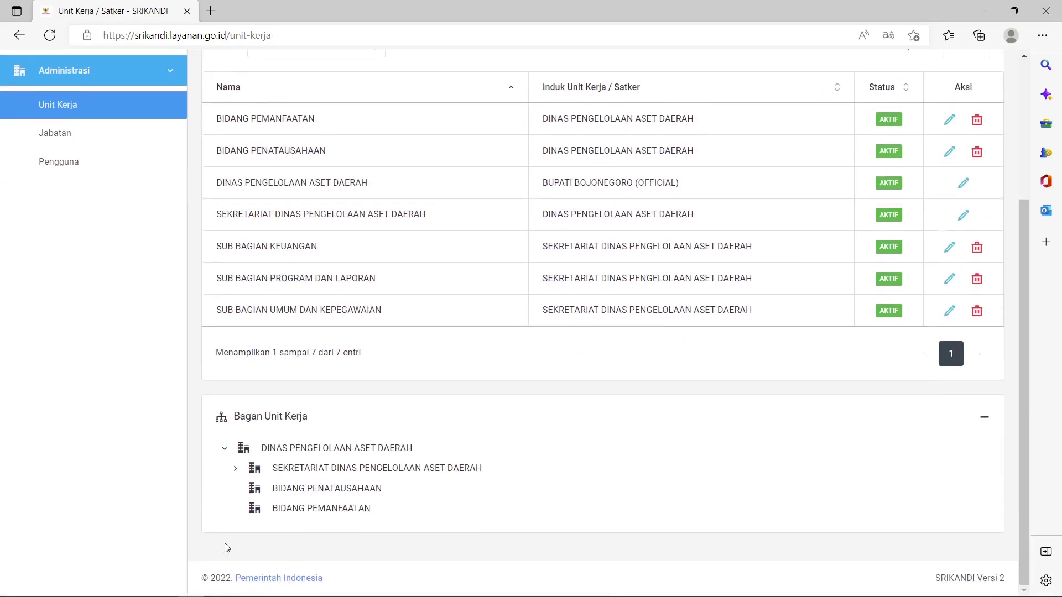
# - Look up BIDANG INVENTARISASI in the Excel chart and start a new Unit Kerja in SRIKANDI with DINAS PENGELOLAAN ASET DAERAH as parent
pyautogui.hotkey('alt', 'Tab')
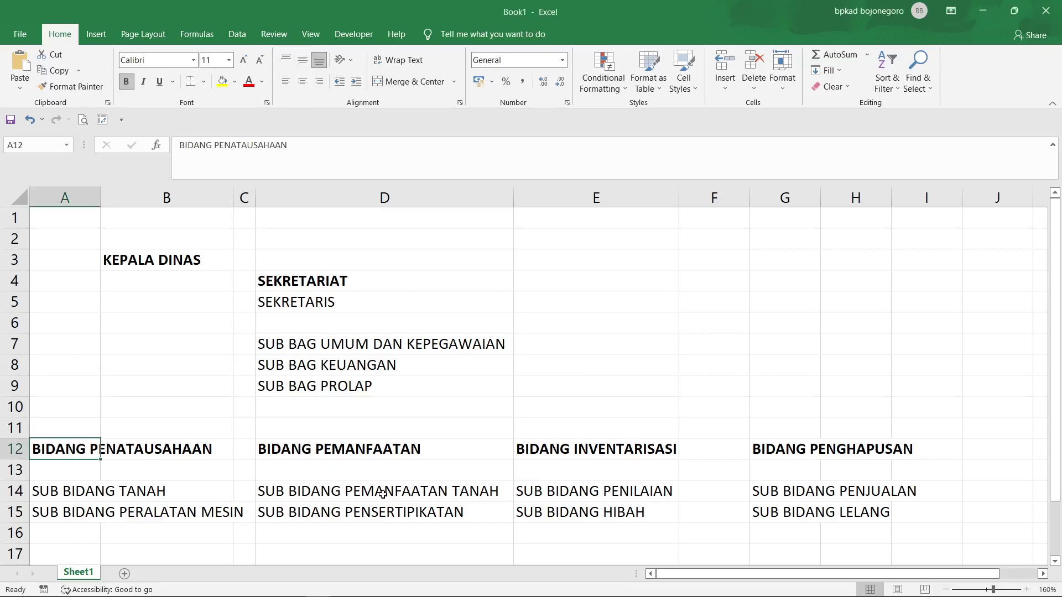
pyautogui.click(557, 449)
pyautogui.hotkey('alt', 'Tab')
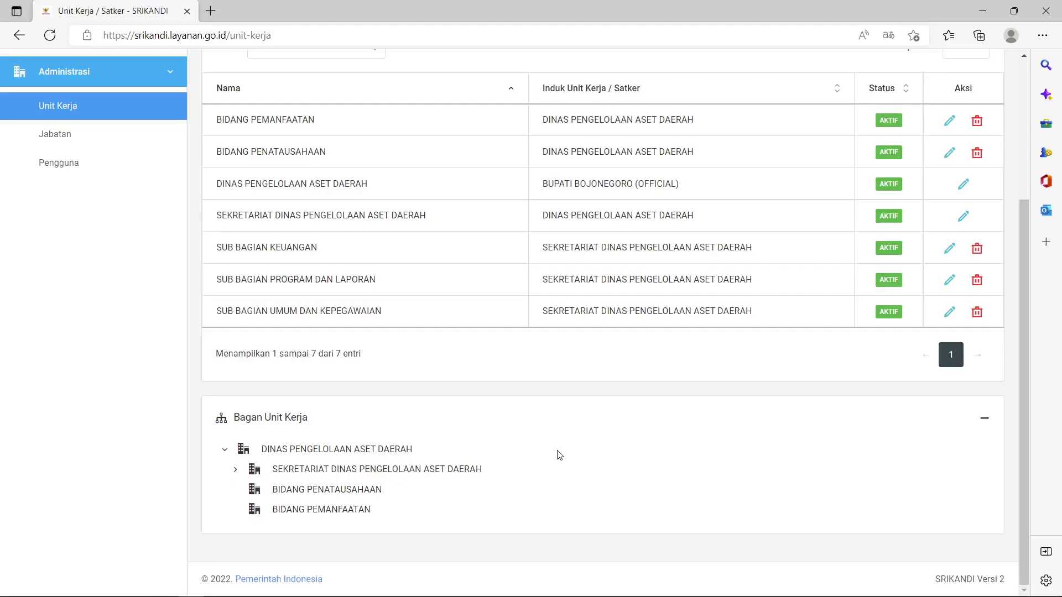
pyautogui.scroll(3, 766, 209)
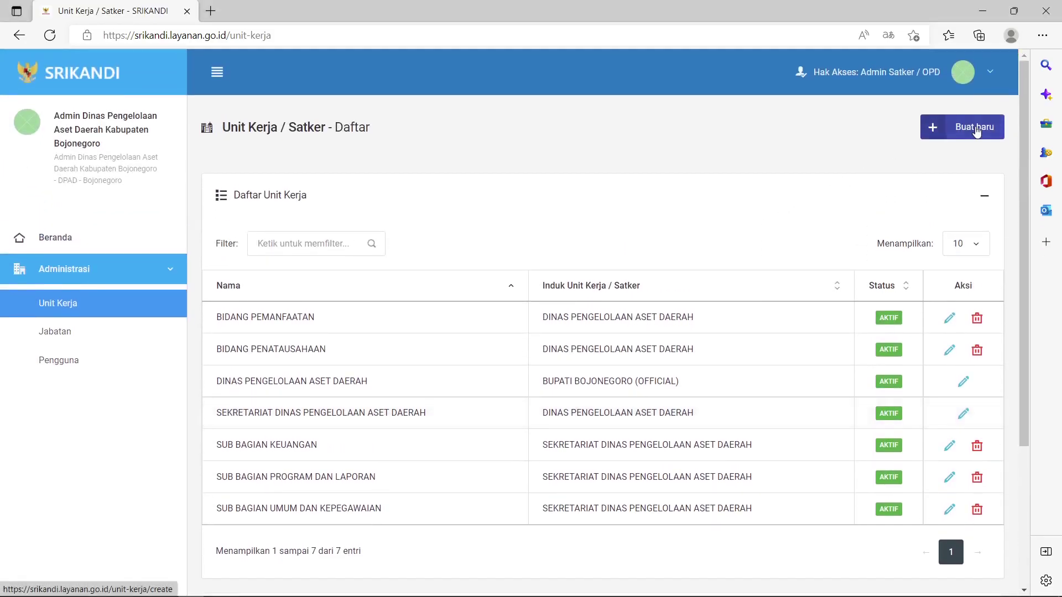
pyautogui.click(932, 127)
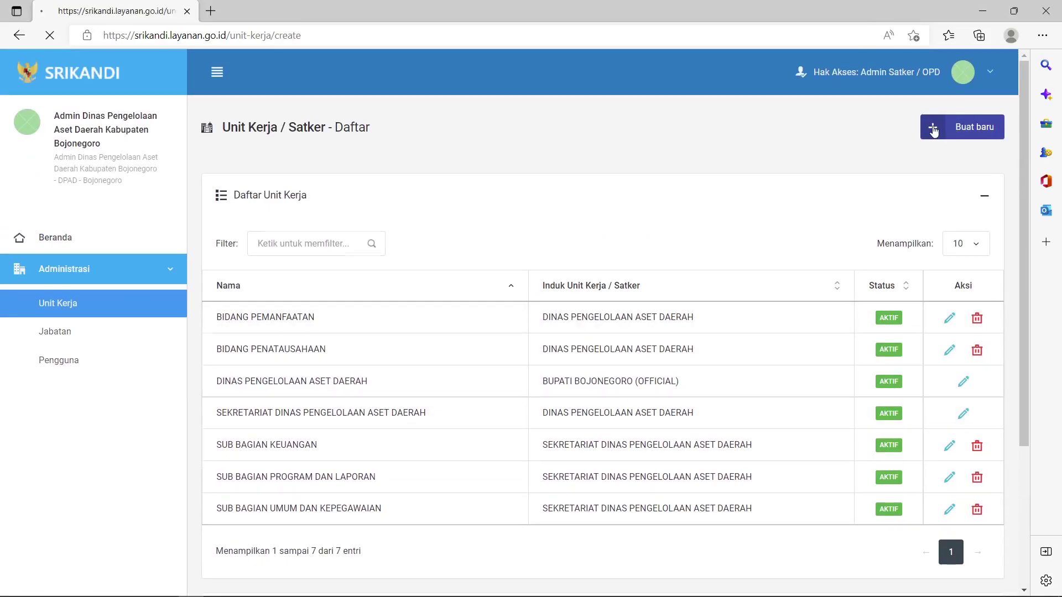
pyautogui.click(464, 265)
pyautogui.click(400, 335)
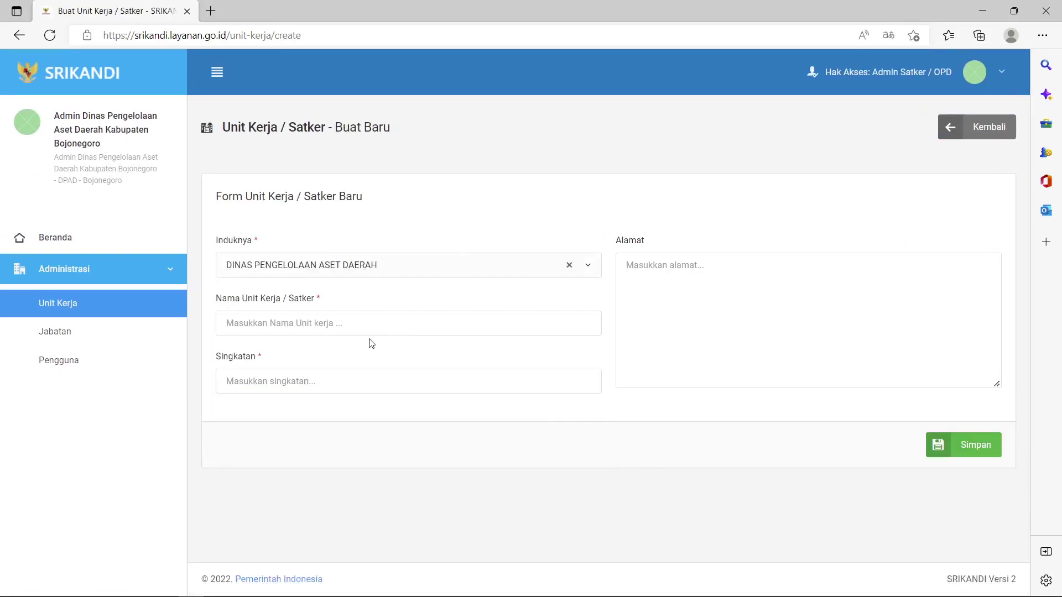
# - Name the work unit BIDANG INVENTARISASI, abbreviate it as bidinf and save it
pyautogui.click(362, 322)
pyautogui.write('BIDANG INVENTARISASI')
pyautogui.press('capslock')
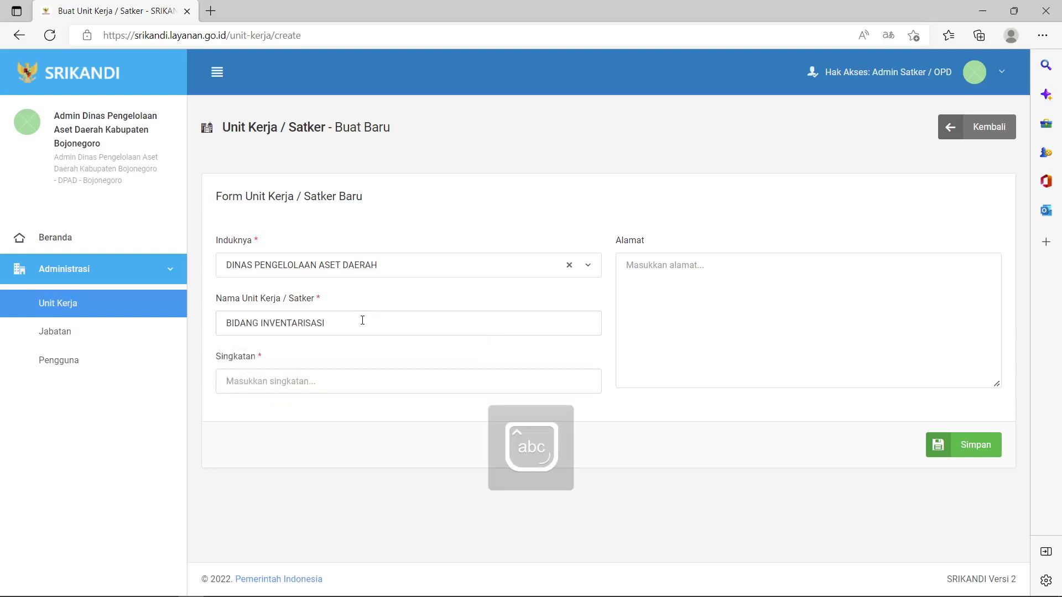
pyautogui.write('bidinf')
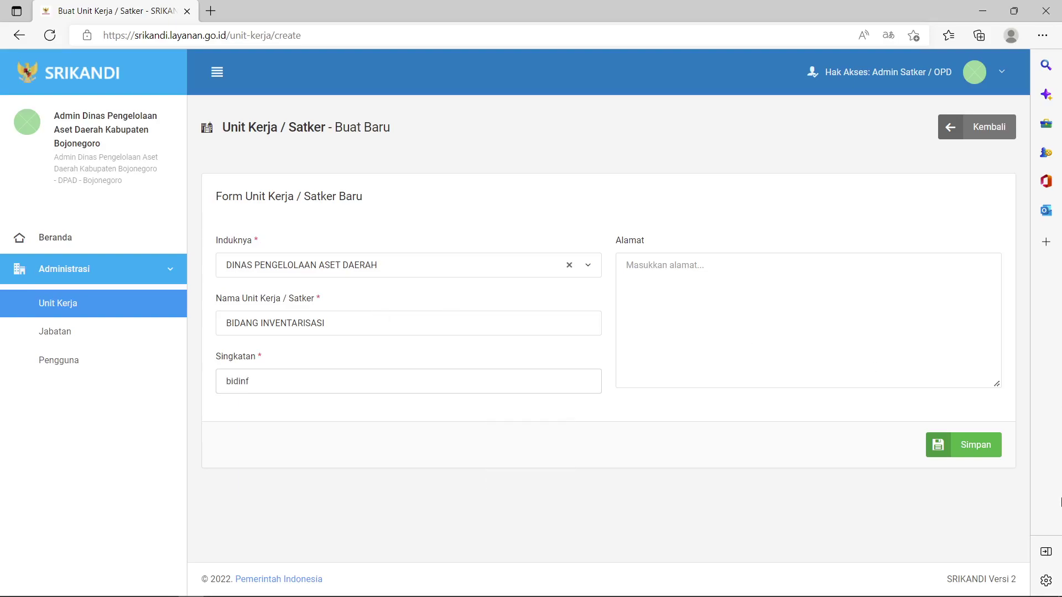
pyautogui.click(968, 450)
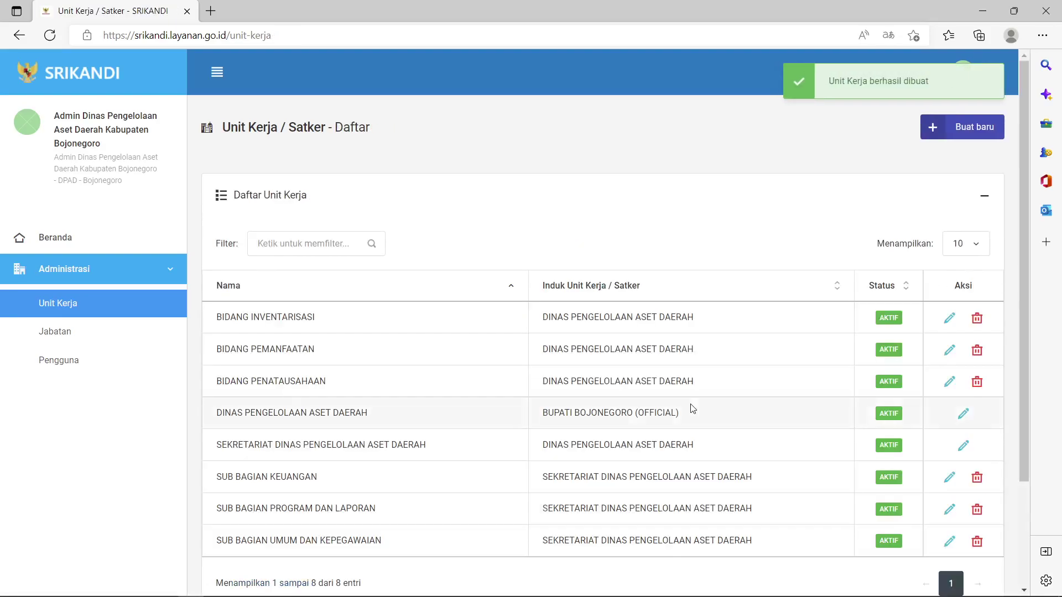
# - Check the next division in the Excel chart and start a new Unit Kerja in SRIKANDI with DINAS PENGELOLAAN ASET DAERAH as parent
pyautogui.hotkey('alt', 'Tab')
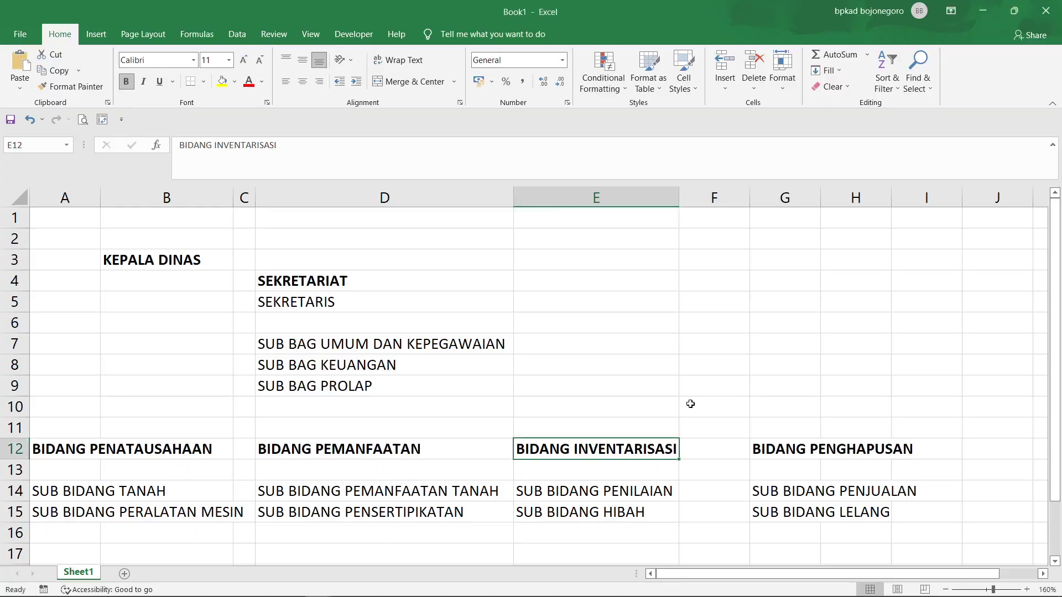
pyautogui.hotkey('alt', 'Tab')
pyautogui.click(962, 125)
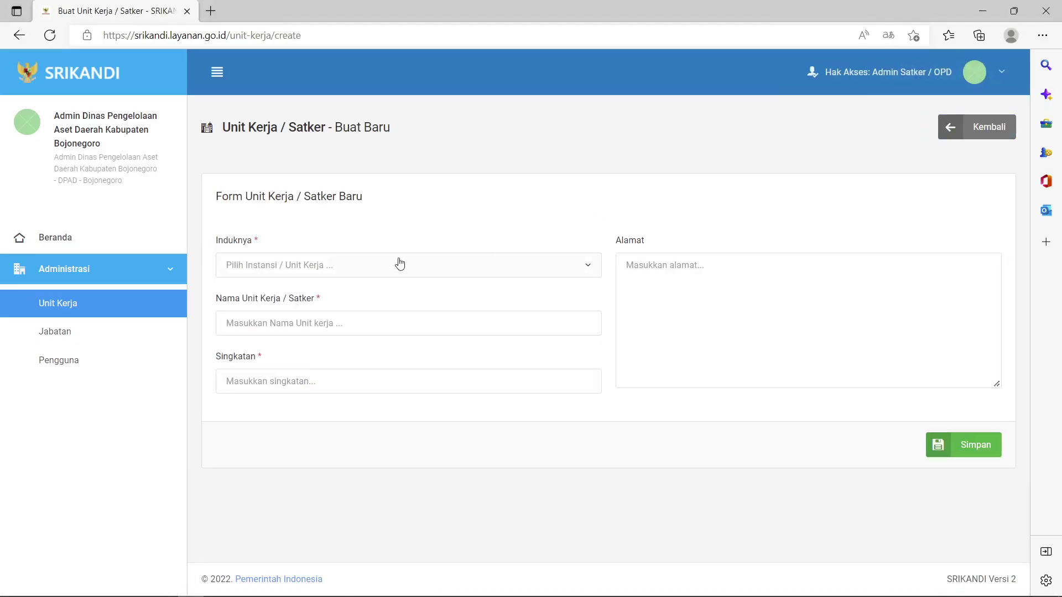
pyautogui.click(399, 264)
pyautogui.click(355, 338)
# - Name the work unit BIDANG PENGHAPUSAN, abbreviate it as phs and save it
pyautogui.click(349, 323)
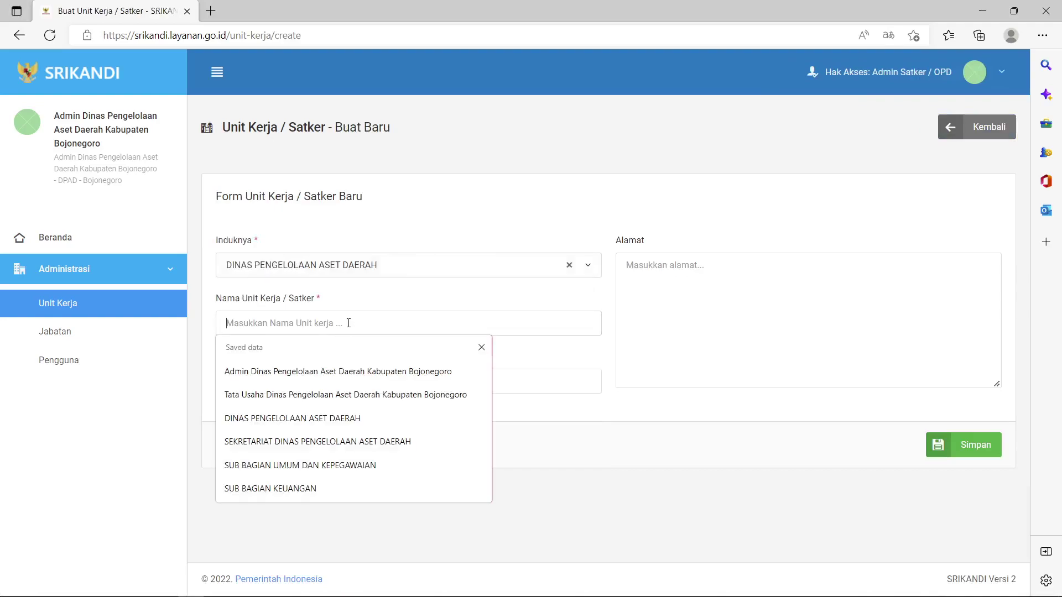
pyautogui.press('capslock')
pyautogui.write('BIDANG E')
pyautogui.write('NG')
pyautogui.press('BackSpace')
pyautogui.press('BackSpace')
pyautogui.write('P')
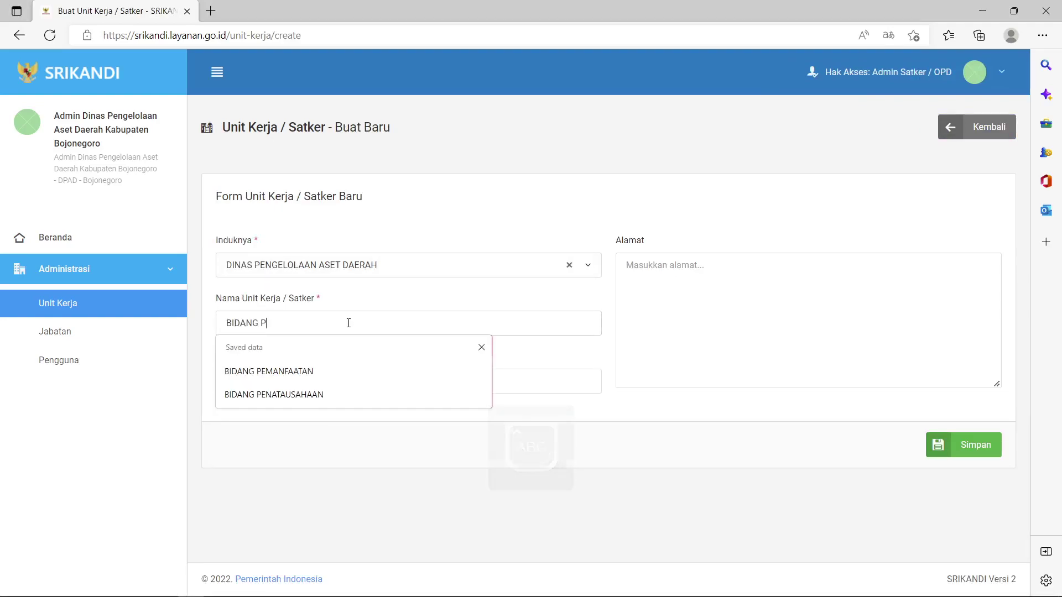
pyautogui.write('ENGHAPUSAN')
pyautogui.press('Tab')
pyautogui.press('capslock')
pyautogui.write('phs')
pyautogui.click(934, 447)
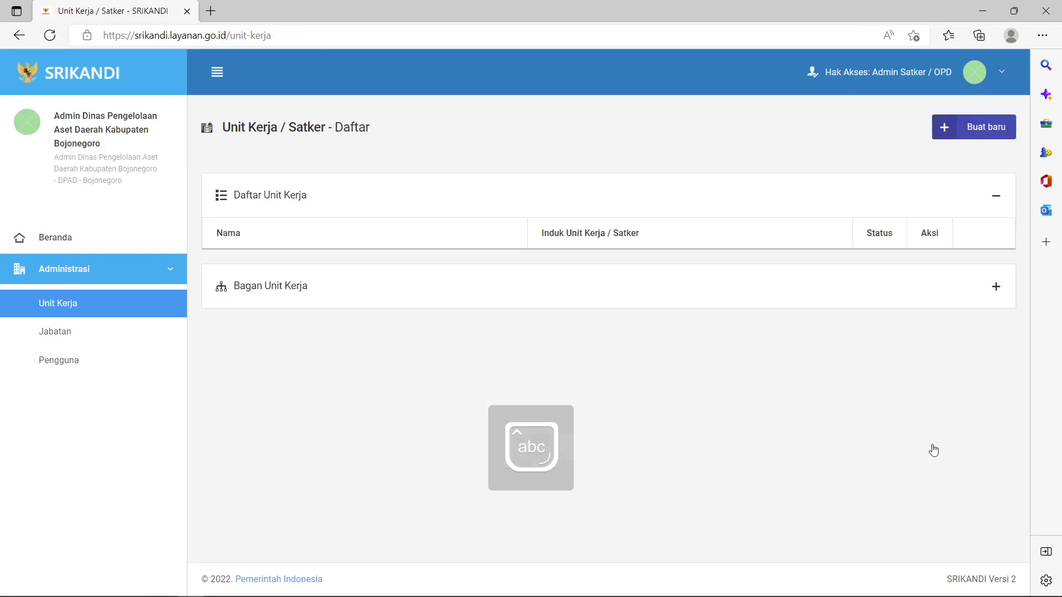
# - Expand the Bagan Unit Kerja chart under DINAS PENGELOLAAN ASET DAERAH to check the placement of the four divisions
pyautogui.click(148, 321)
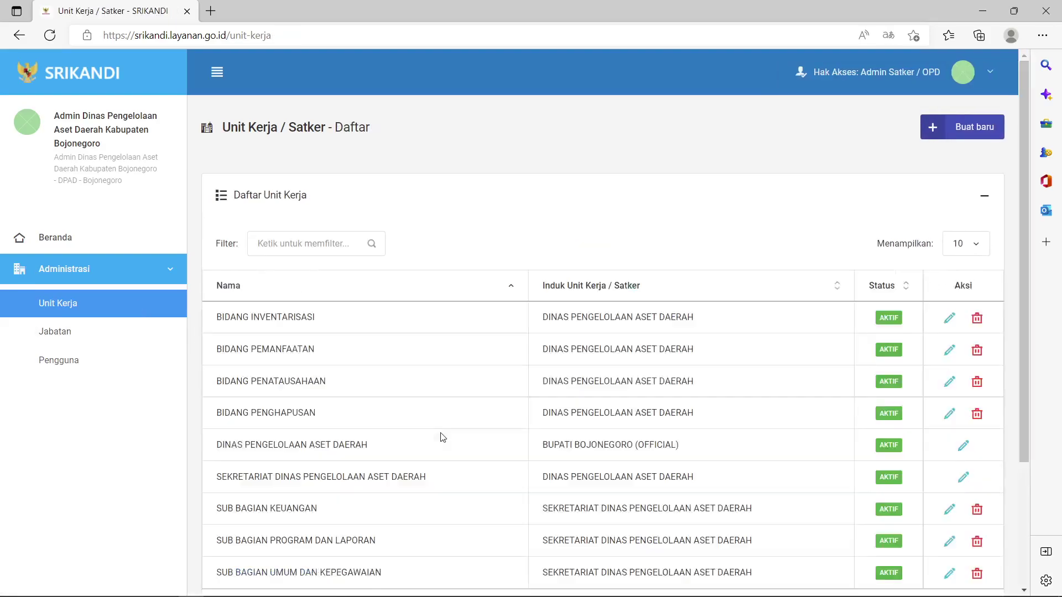
pyautogui.scroll(-3, 439, 436)
pyautogui.click(253, 509)
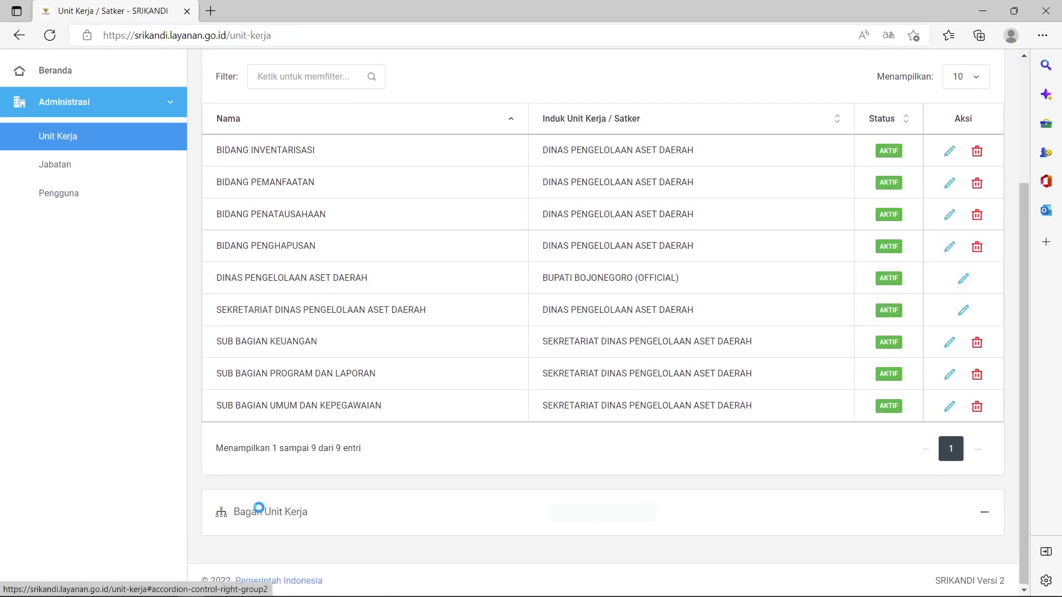
pyautogui.click(224, 514)
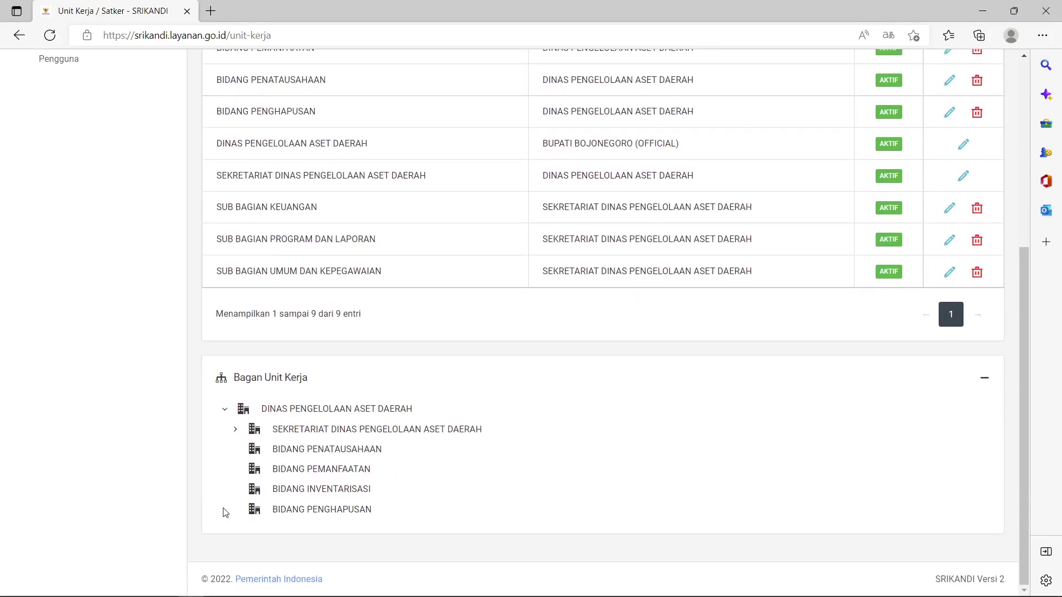
# - Look up the sub-divisions listed under BIDANG PENATAUSAHAAN in the Excel chart and return to SRIKANDI
pyautogui.hotkey('alt', 'Tab')
pyautogui.click(39, 489)
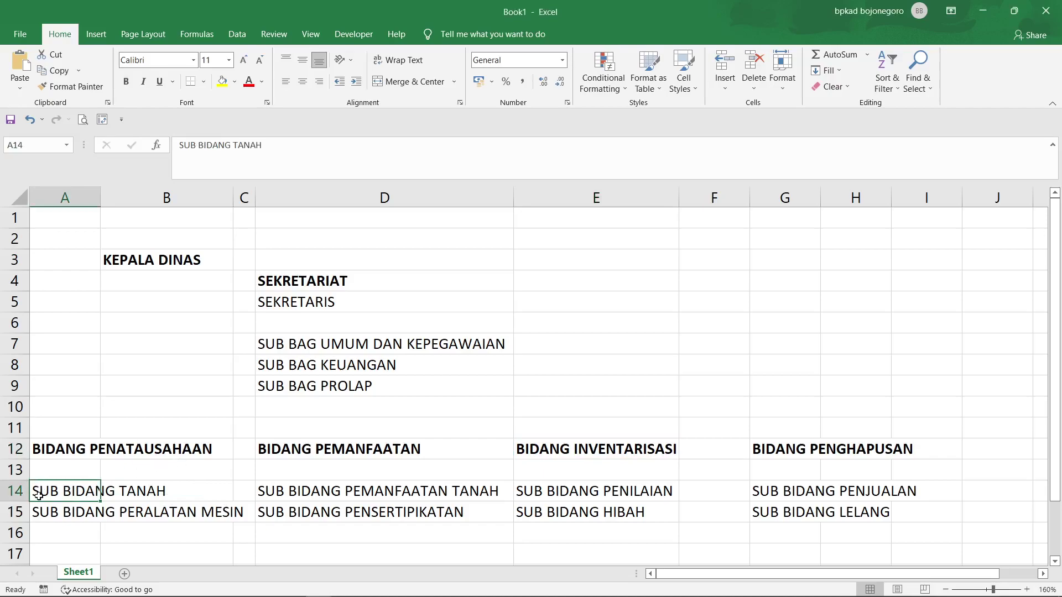
pyautogui.click(11, 493)
pyautogui.click(53, 491)
pyautogui.click(65, 456)
pyautogui.hotkey('alt', 'Tab')
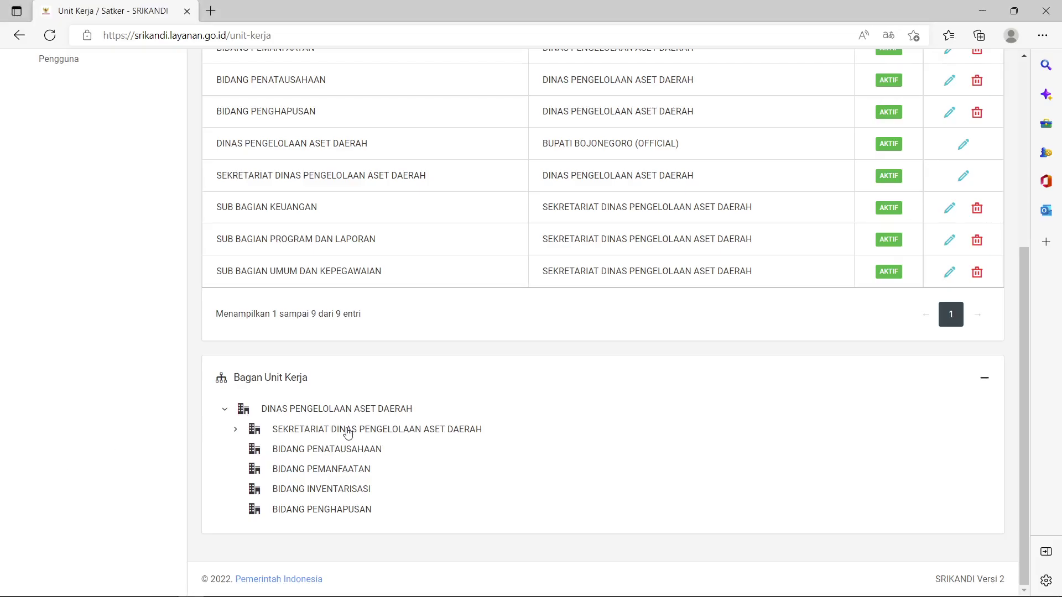
# - Start a new Unit Kerja for the first sub-division, with BIDANG PENATAUSAHAAN as its parent
pyautogui.scroll(5, 348, 433)
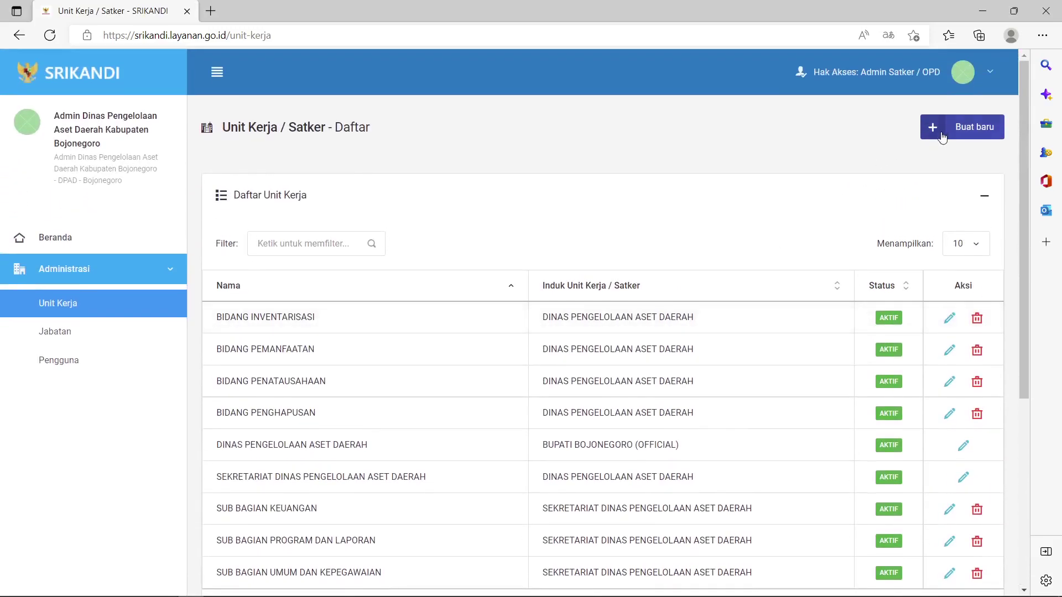
pyautogui.click(956, 135)
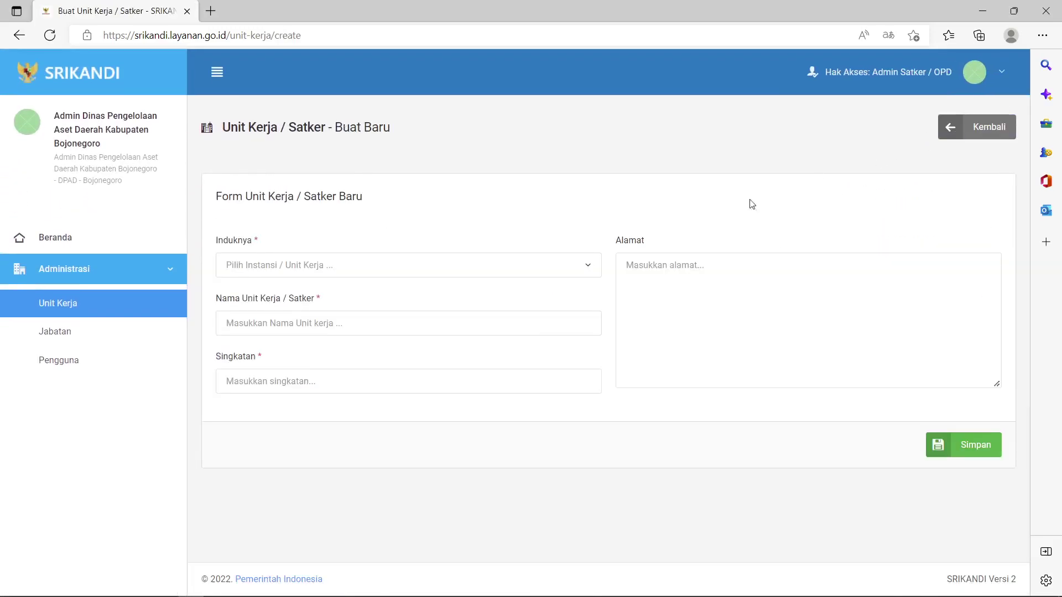
pyautogui.click(457, 273)
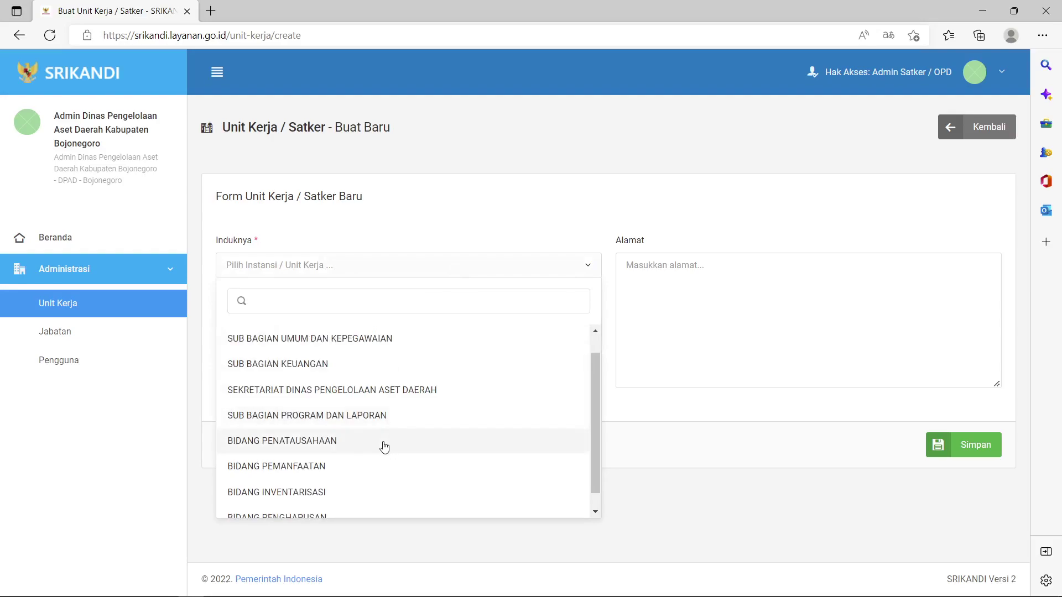
pyautogui.click(381, 442)
# - Name the work unit SUB BIDANG TANAH, abbreviate it as subtanah and save it
pyautogui.click(359, 322)
pyautogui.write('SUB')
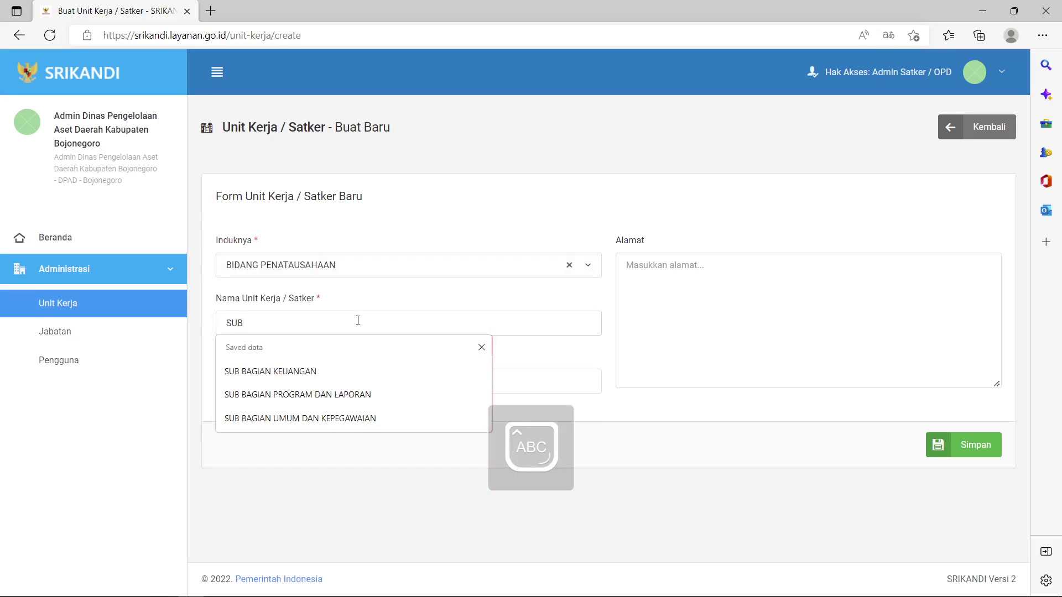
pyautogui.hotkey('alt', 'Tab')
pyautogui.hotkey('alt', 'Tab')
pyautogui.write('BIDANG TA')
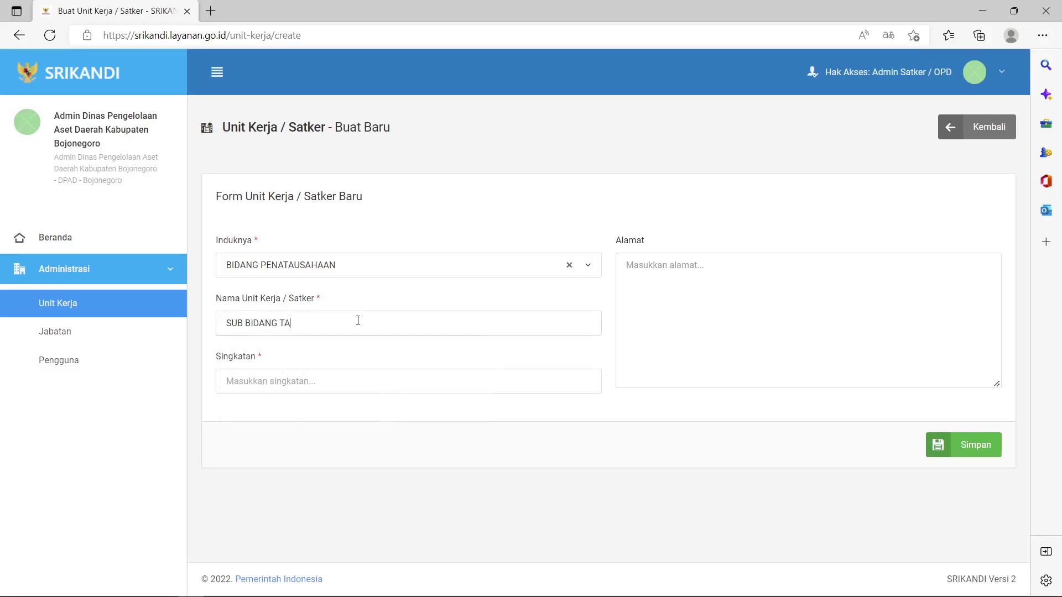
pyautogui.write('NAH')
pyautogui.press('capslock')
pyautogui.write('subtanah')
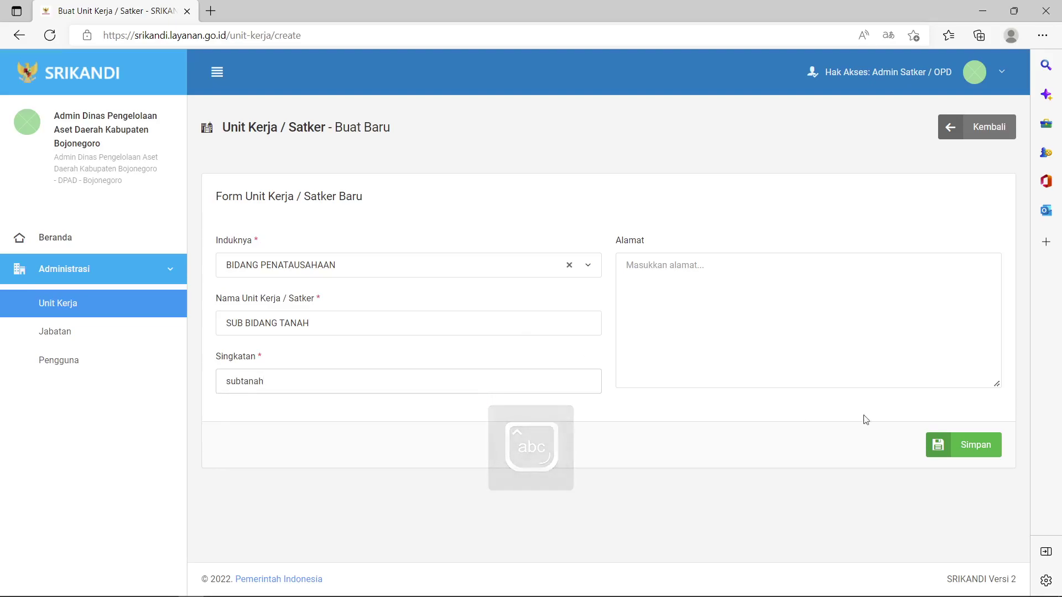
pyautogui.click(984, 447)
# - Check the Excel chart and start another new Unit Kerja in SRIKANDI with BIDANG PENATAUSAHAAN as its parent
pyautogui.hotkey('alt', 'Tab')
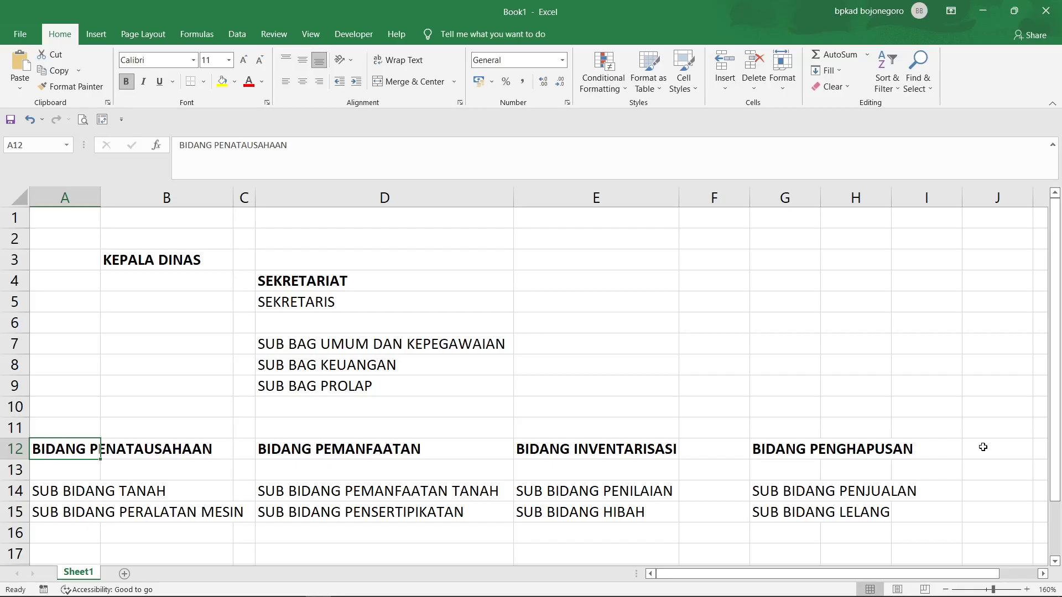
pyautogui.hotkey('alt', 'Tab')
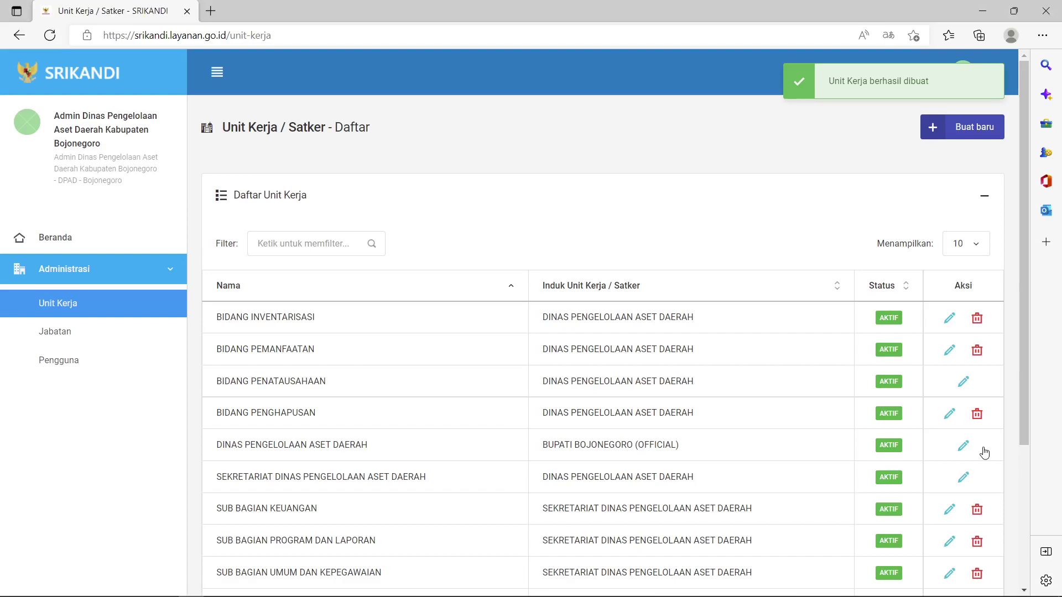
pyautogui.click(957, 130)
pyautogui.click(391, 269)
pyautogui.scroll(-2, 369, 402)
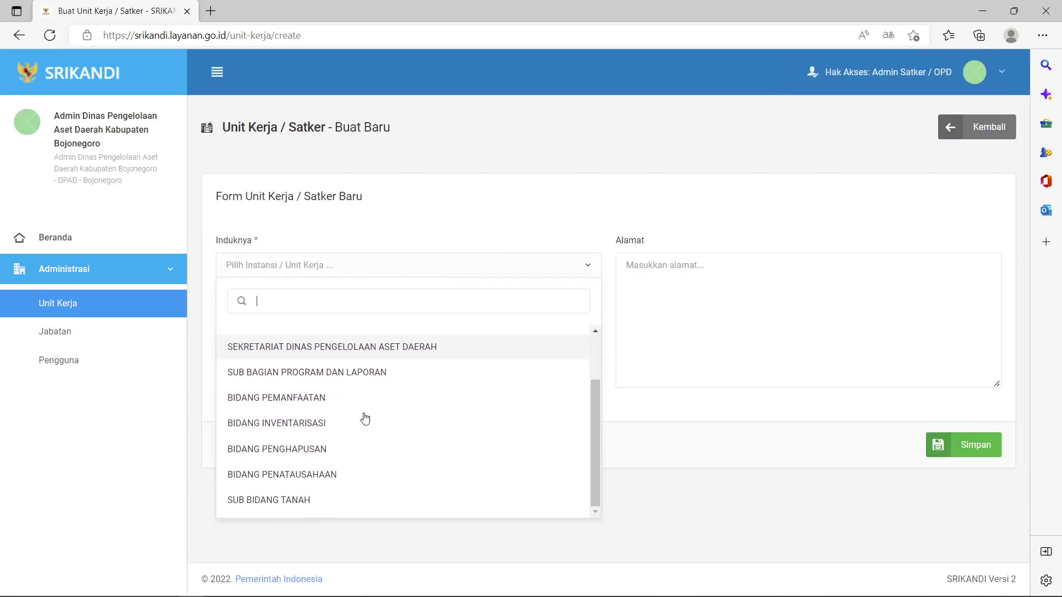
pyautogui.click(341, 474)
# - Name the work unit SUB BIDANG PERALATAN MESIN as in the Excel chart, abbreviate it as peralatan and save it
pyautogui.click(316, 323)
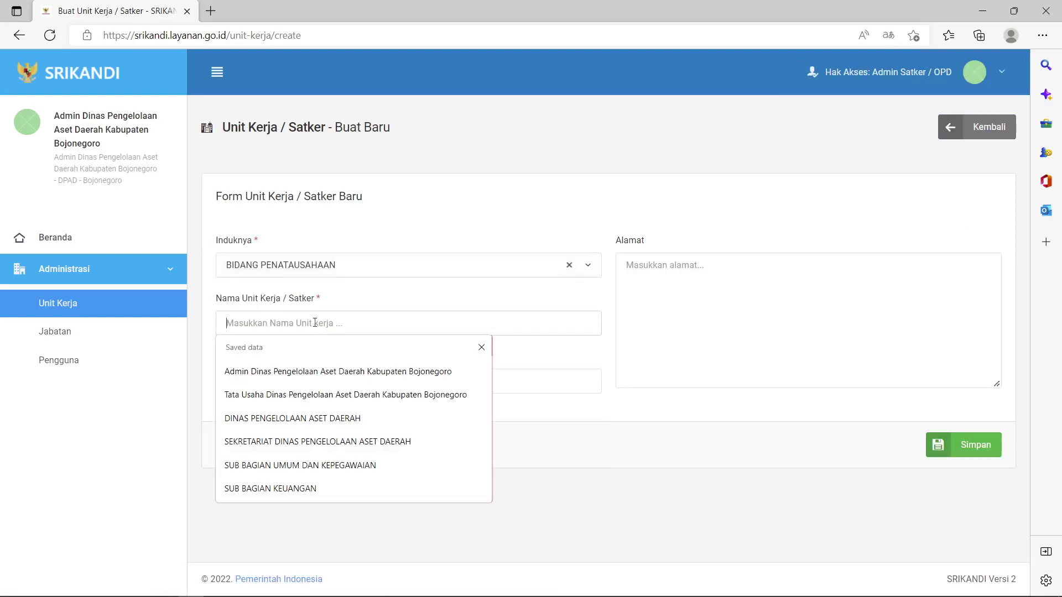
pyautogui.write('SUB')
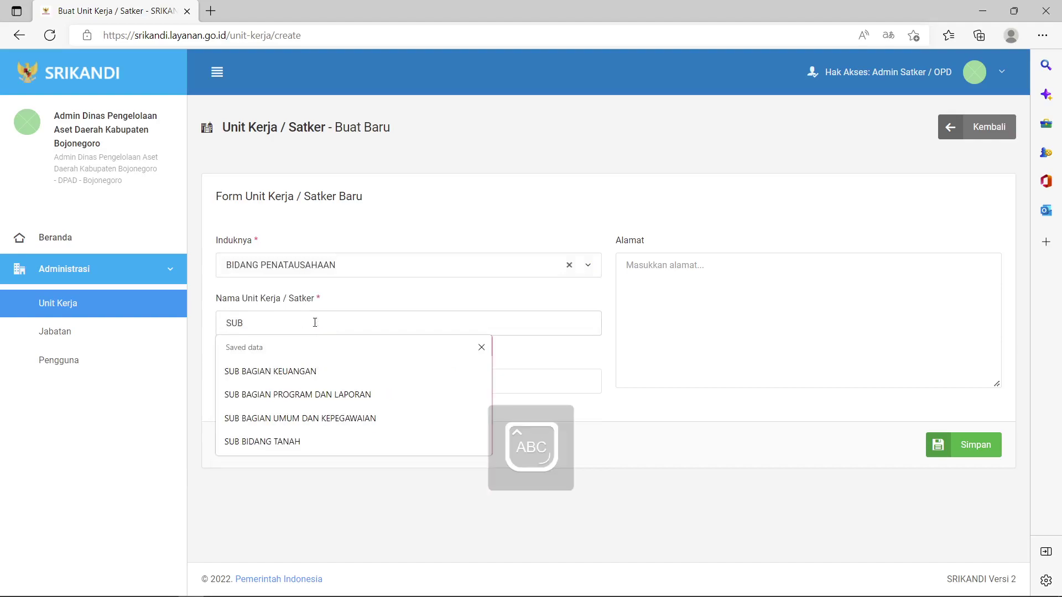
pyautogui.hotkey('alt', 'Tab')
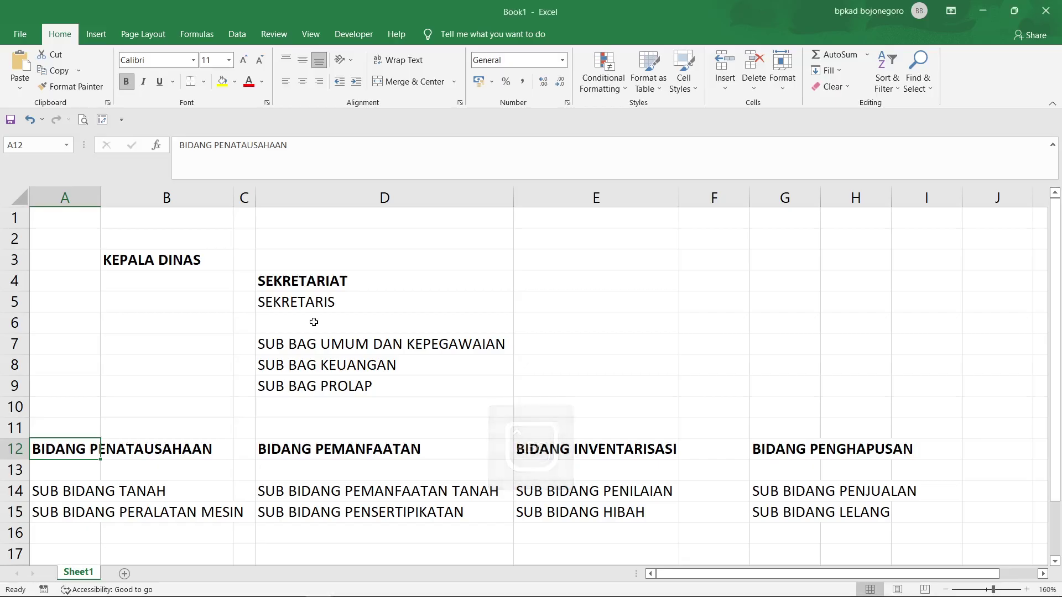
pyautogui.hotkey('alt', 'Tab')
pyautogui.write('BID')
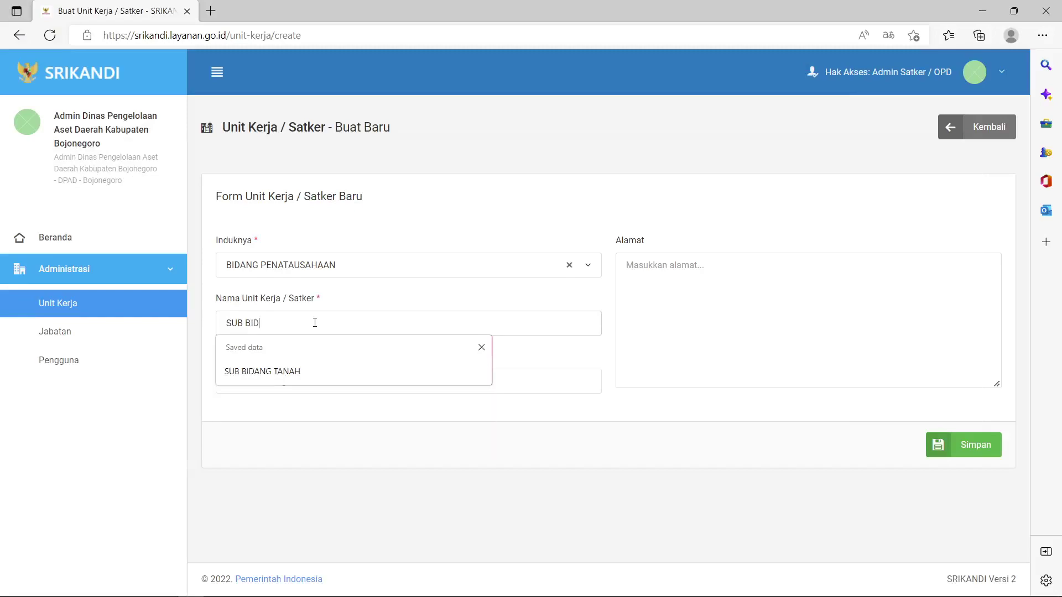
pyautogui.write('ANG PERALA')
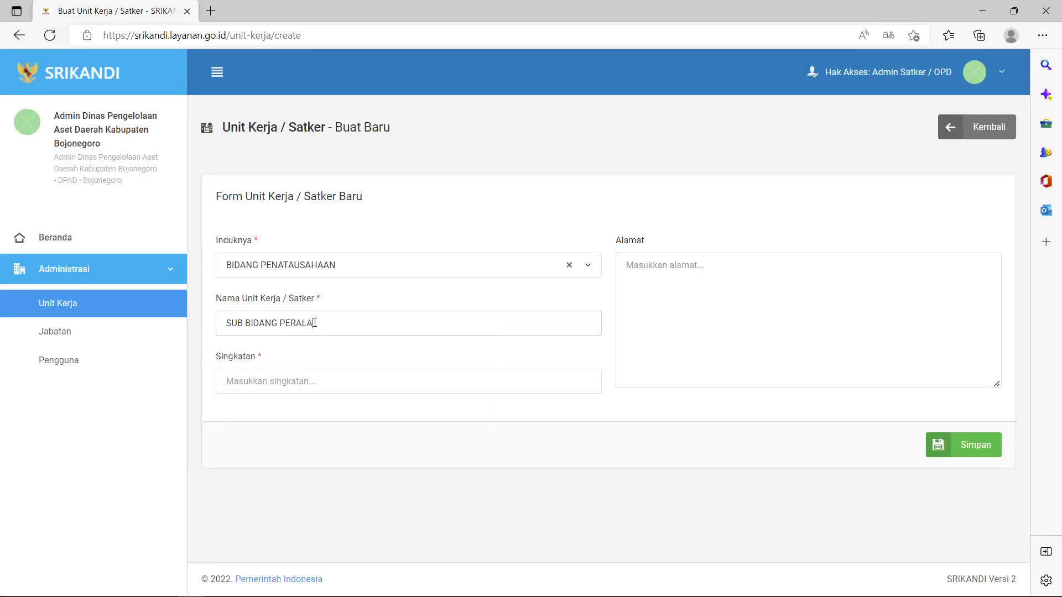
pyautogui.write('TAN MESIN')
pyautogui.press('capslock')
pyautogui.click(323, 380)
pyautogui.write('peralatan')
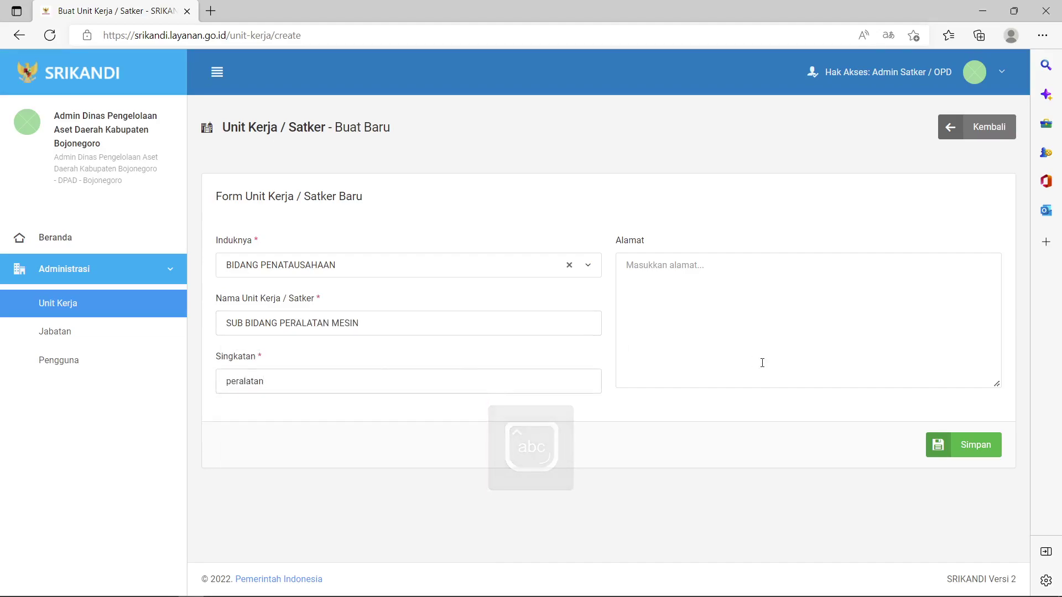
pyautogui.click(965, 440)
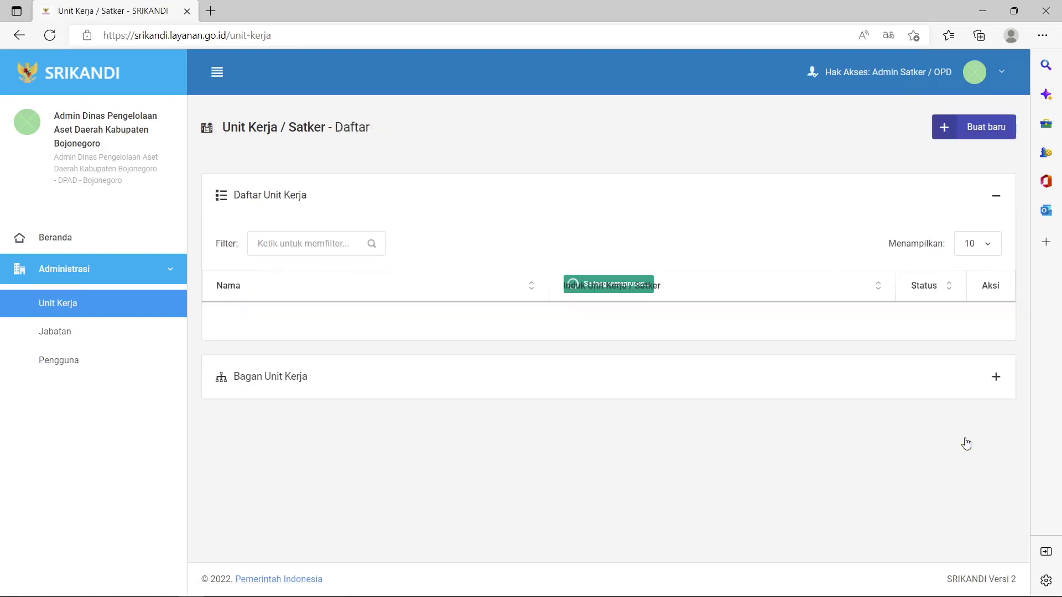
# - Expand BIDANG PENATAUSAHAAN and the secretariat in the Bagan Unit Kerja chart to check the placement of their sub-units
pyautogui.scroll(-4, 556, 438)
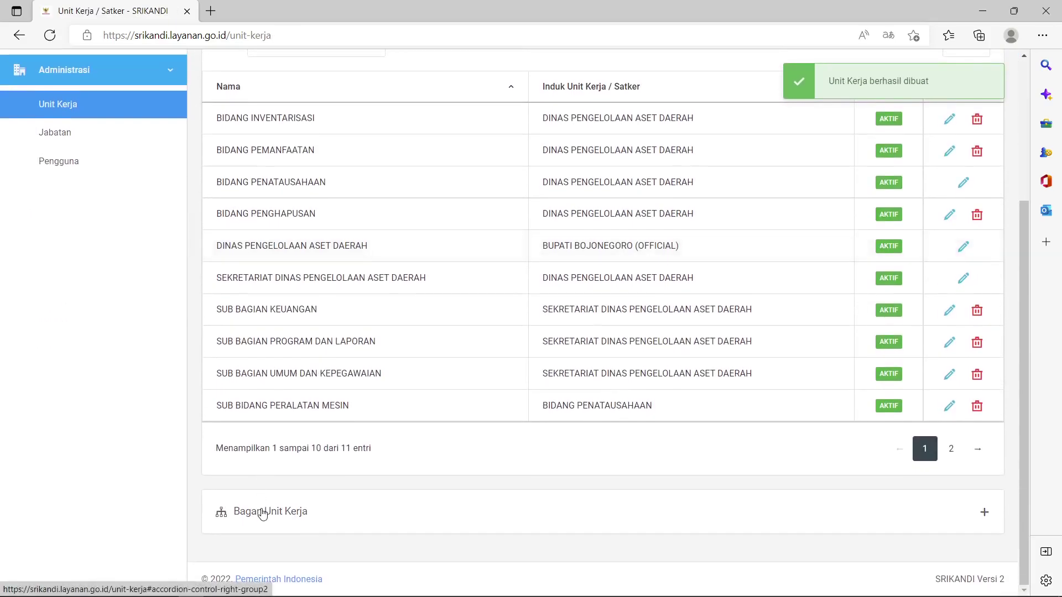
pyautogui.click(263, 511)
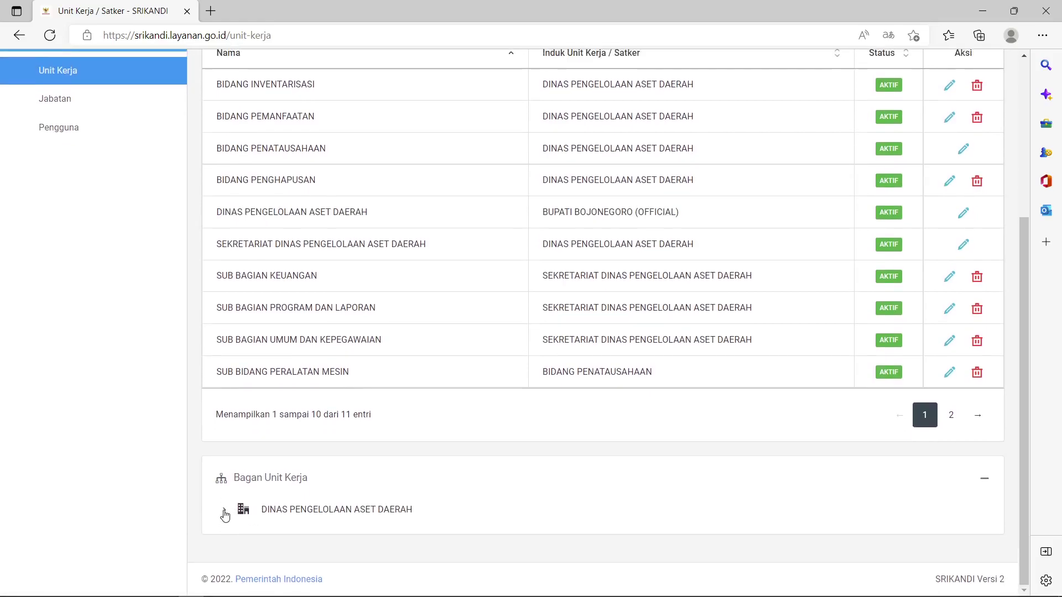
pyautogui.click(224, 511)
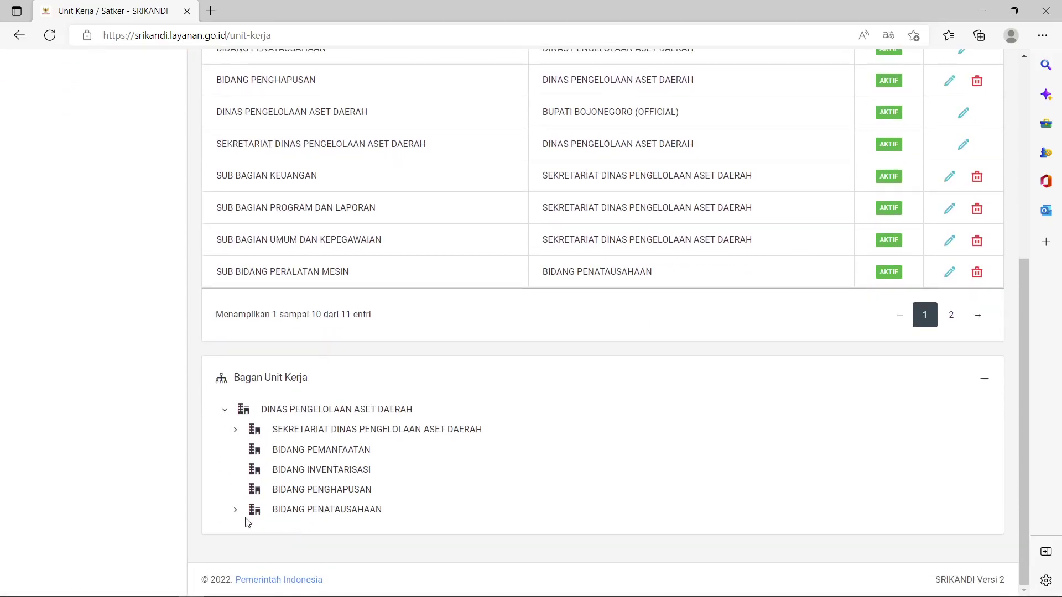
pyautogui.click(234, 511)
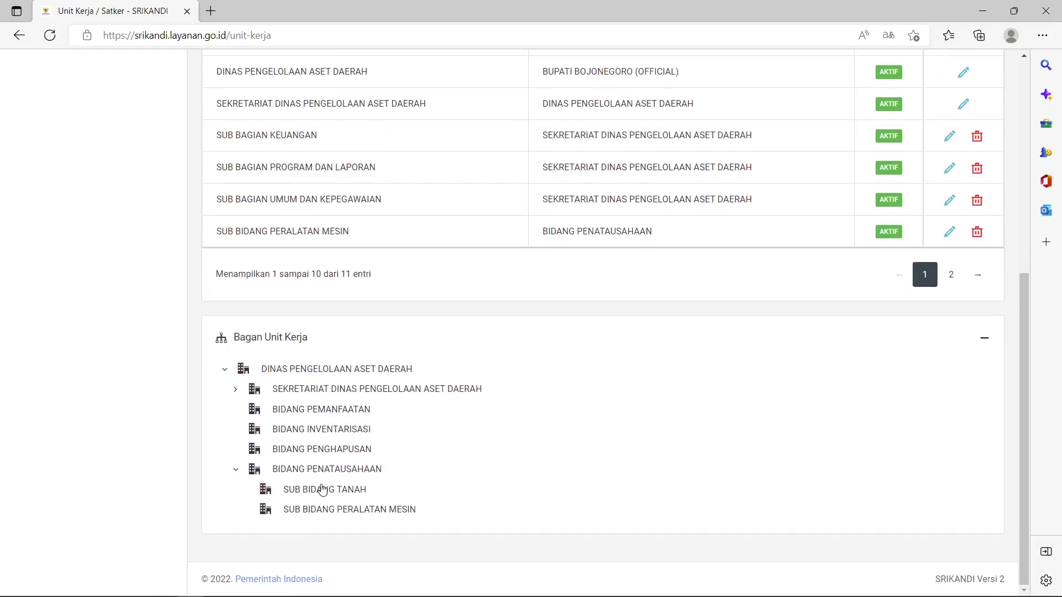
pyautogui.moveTo(385, 497); pyautogui.dragTo(334, 510)
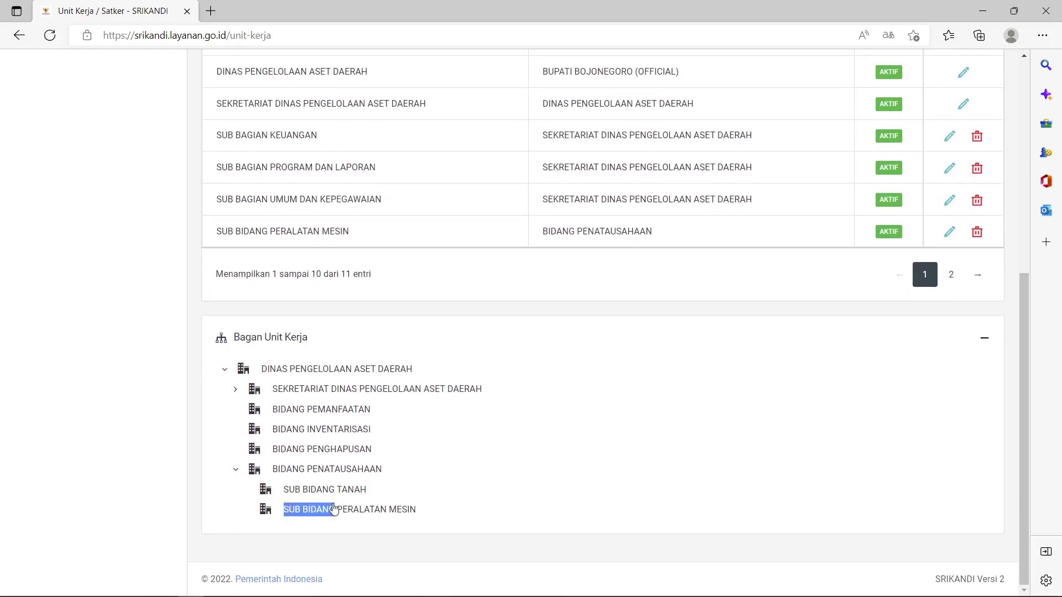
pyautogui.click(236, 393)
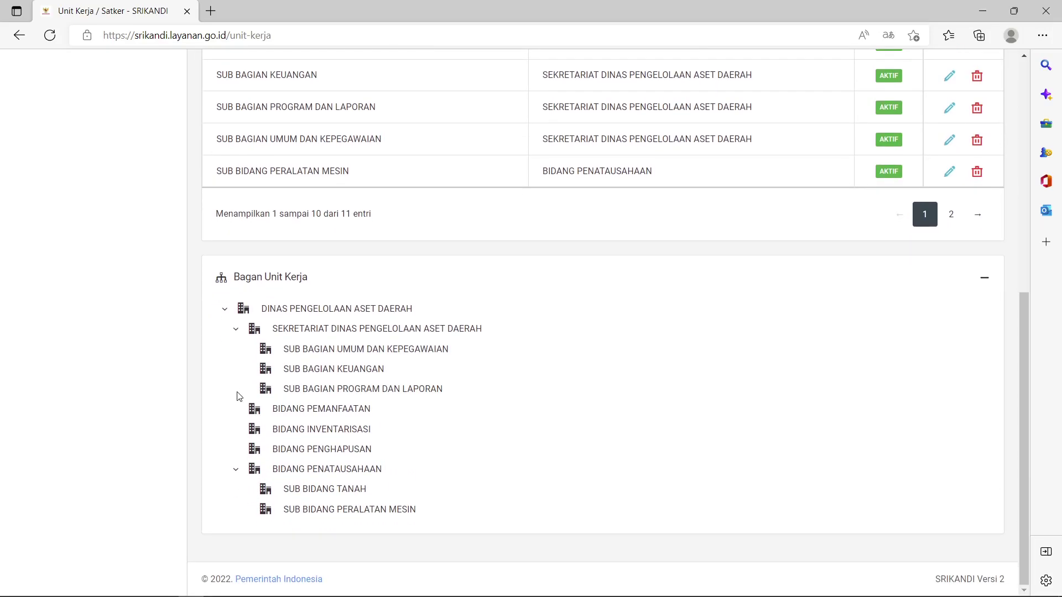
# - Review the secretariat's sub-units in the Bagan Unit Kerja chart and compare them with the Excel organisation chart
pyautogui.moveTo(462, 349); pyautogui.dragTo(286, 353)
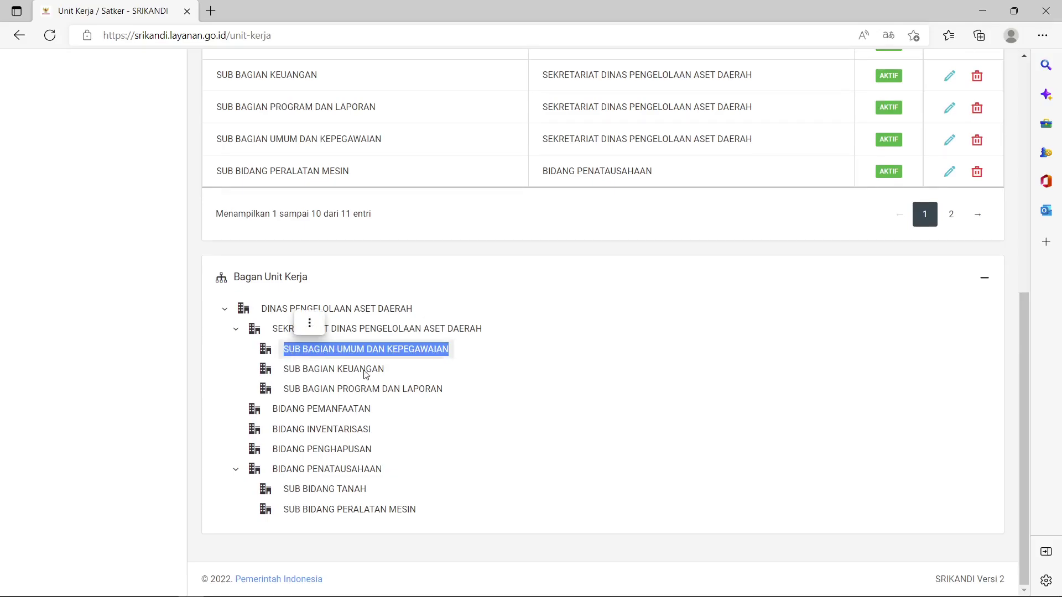
pyautogui.moveTo(391, 370); pyautogui.dragTo(286, 373)
pyautogui.click(460, 391)
pyautogui.hotkey('alt', 'Tab')
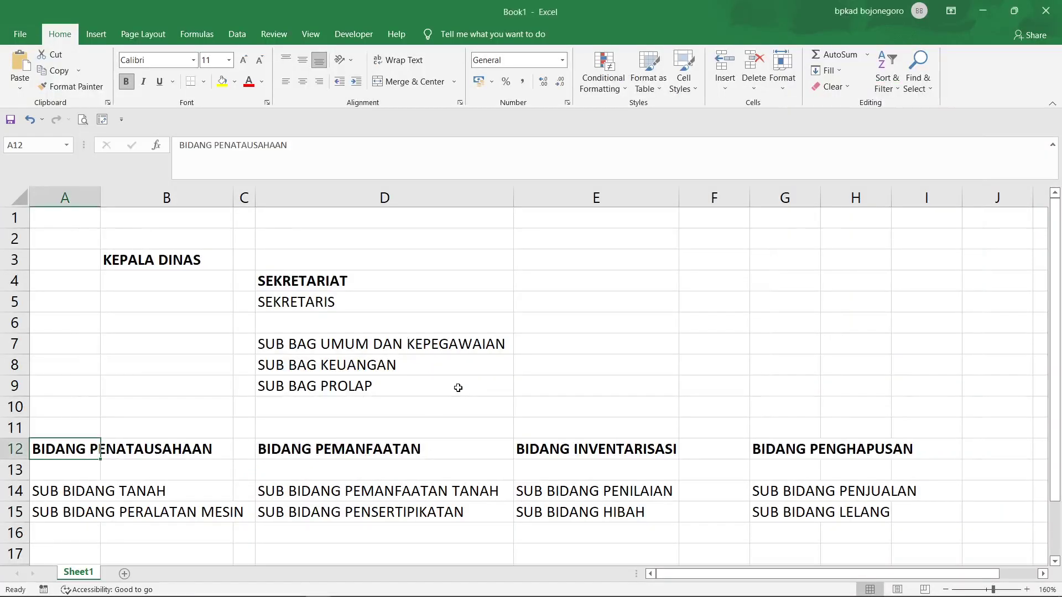
pyautogui.click(336, 491)
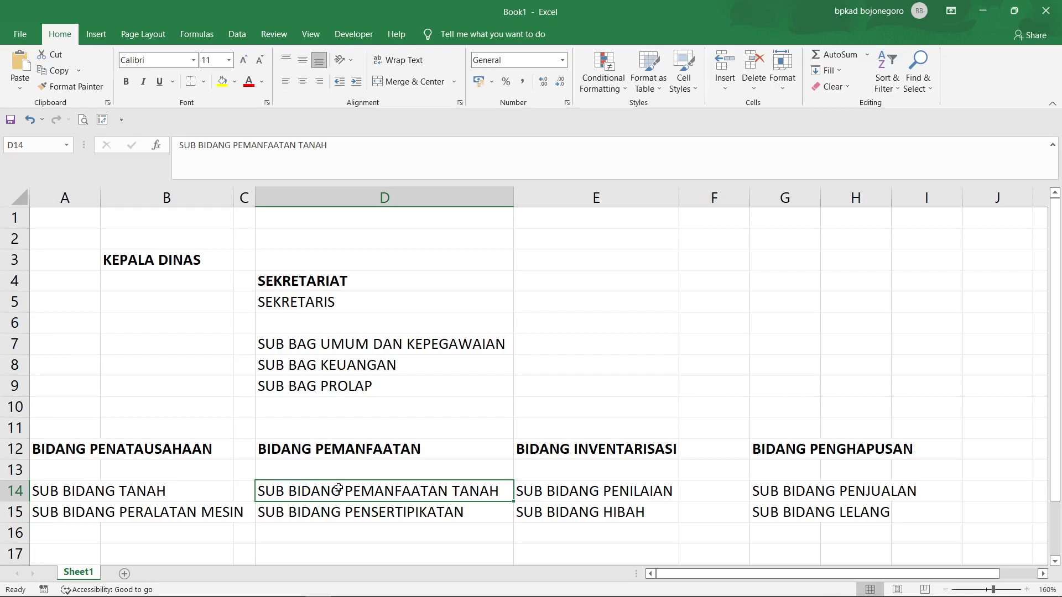
# - Return to SRIKANDI and start a new Unit Kerja with BIDANG PEMANFAATAN as its parent, as in the Excel chart
pyautogui.hotkey('alt', 'Tab')
pyautogui.scroll(6, 367, 465)
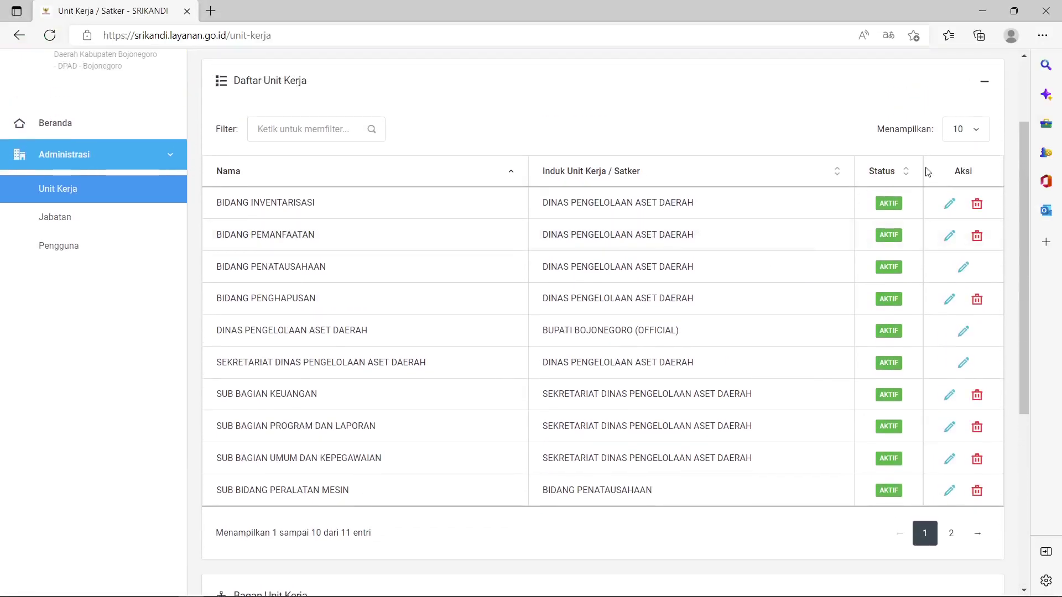
pyautogui.press('super+d')
pyautogui.press('super+d')
pyautogui.scroll(2, 820, 109)
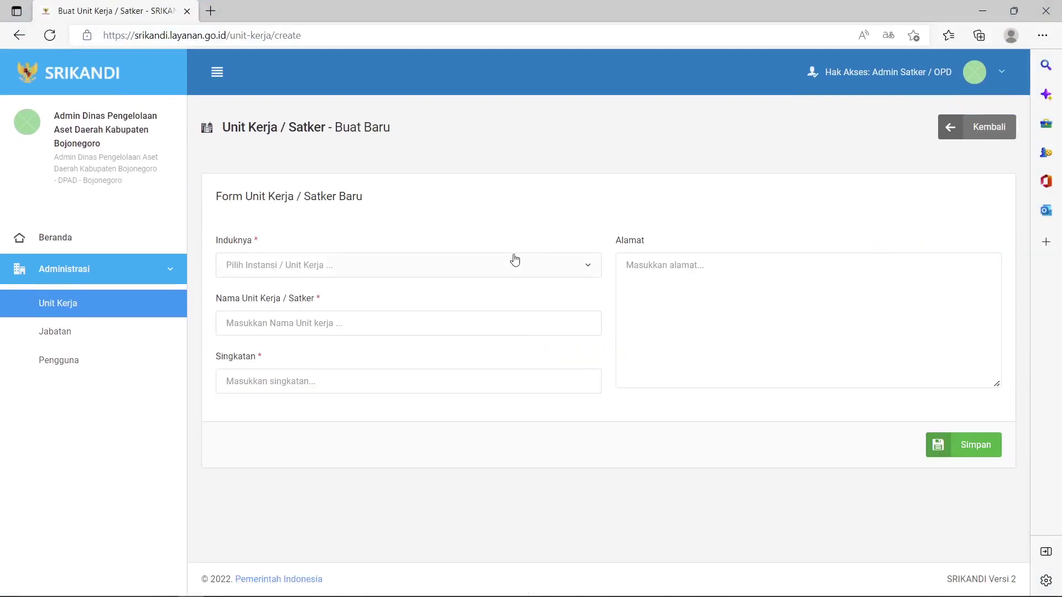
pyautogui.click(515, 260)
pyautogui.hotkey('alt', 'Tab')
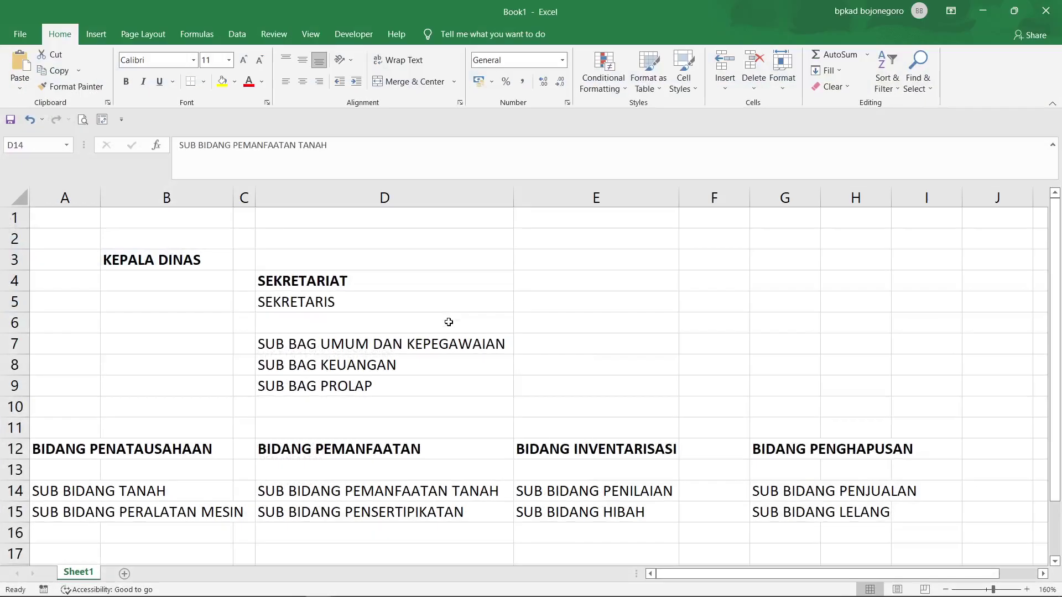
pyautogui.click(351, 433)
pyautogui.hotkey('alt', 'Tab')
pyautogui.write('pema')
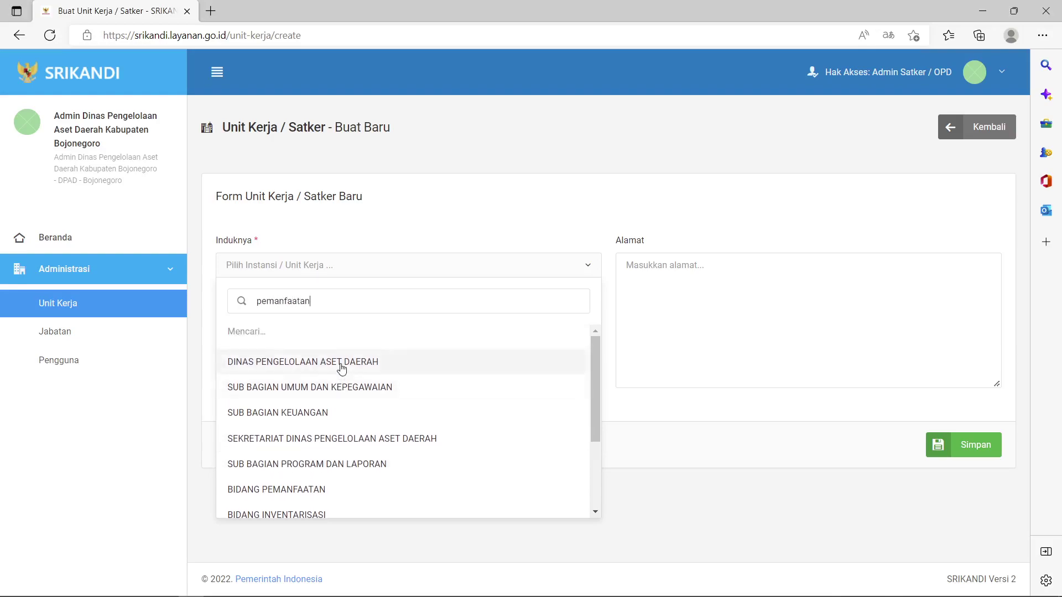
pyautogui.write('nfaatan')
pyautogui.click(342, 344)
pyautogui.click(342, 316)
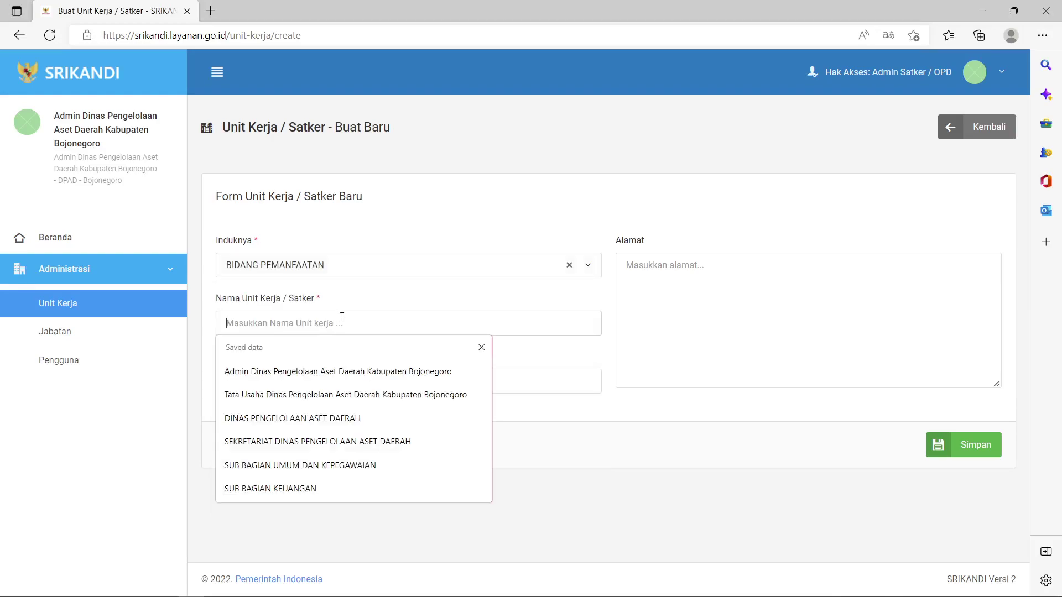
# - Copy SUB BIDANG PEMANFAATAN TANAH from the Excel chart into the new work unit's name in SRIKANDI
pyautogui.hotkey('alt', 'Tab')
pyautogui.doubleClick(311, 491)
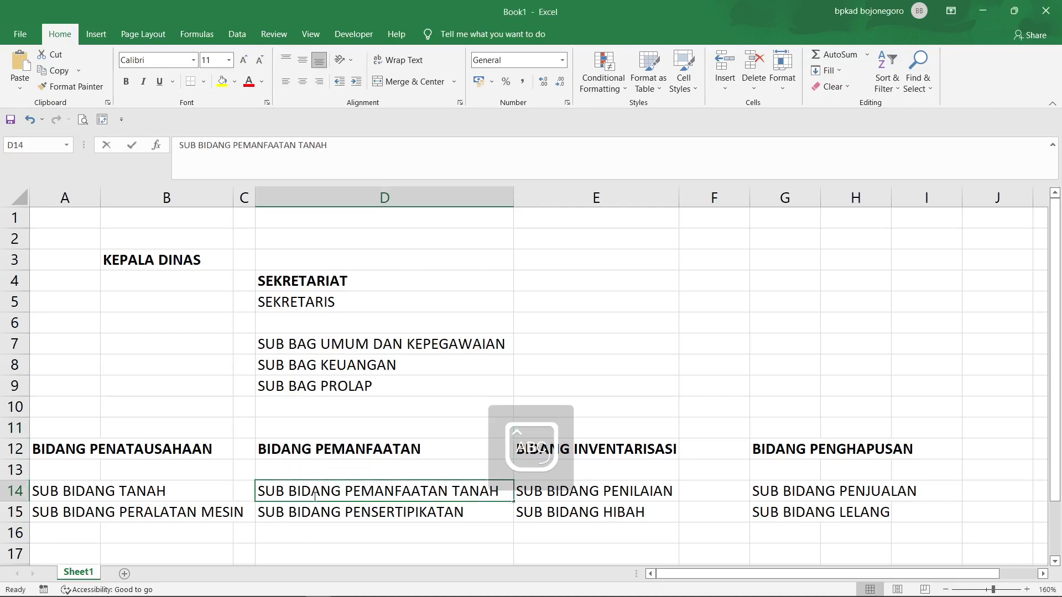
pyautogui.moveTo(503, 494); pyautogui.dragTo(230, 492)
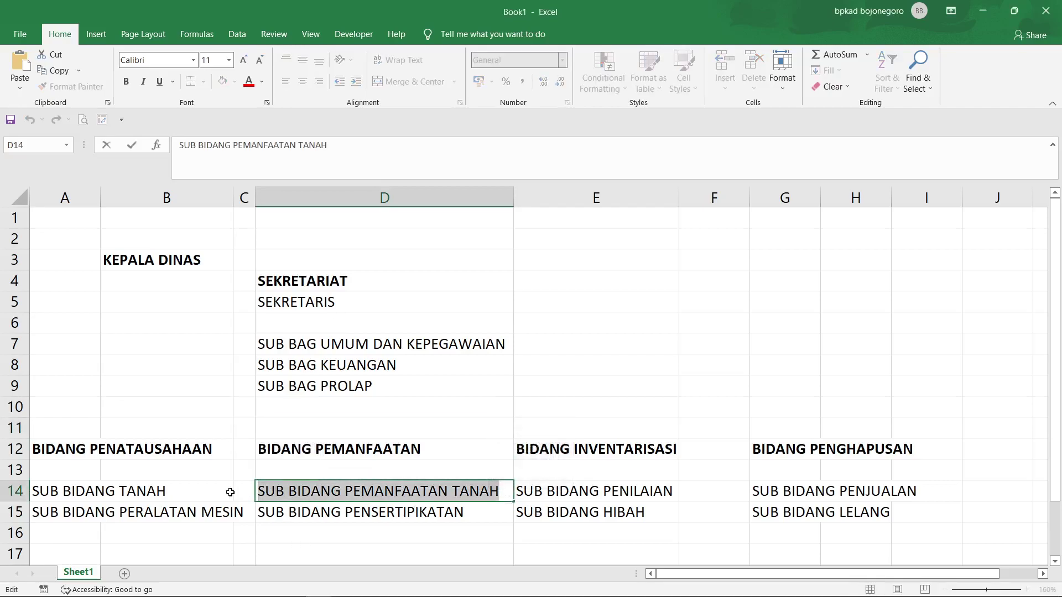
pyautogui.hotkey('ctrl', 'c')
pyautogui.hotkey('alt', 'Tab')
pyautogui.hotkey('ctrl', 'v')
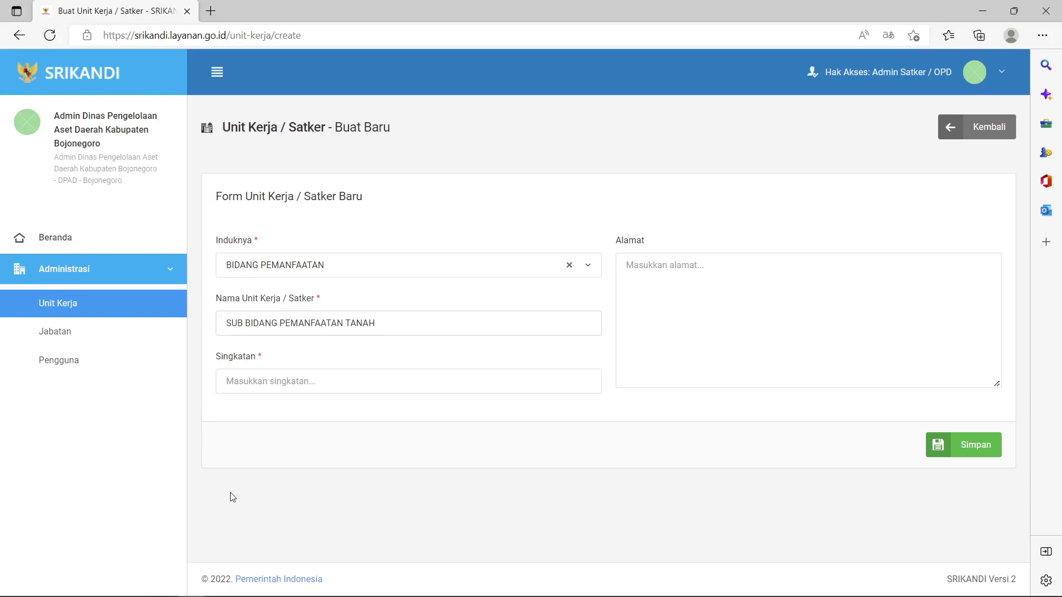
# - Abbreviate SUB BIDANG PEMANFAATAN TANAH as pmmf tanah and save the work unit
pyautogui.press('capslock')
pyautogui.press('capslock')
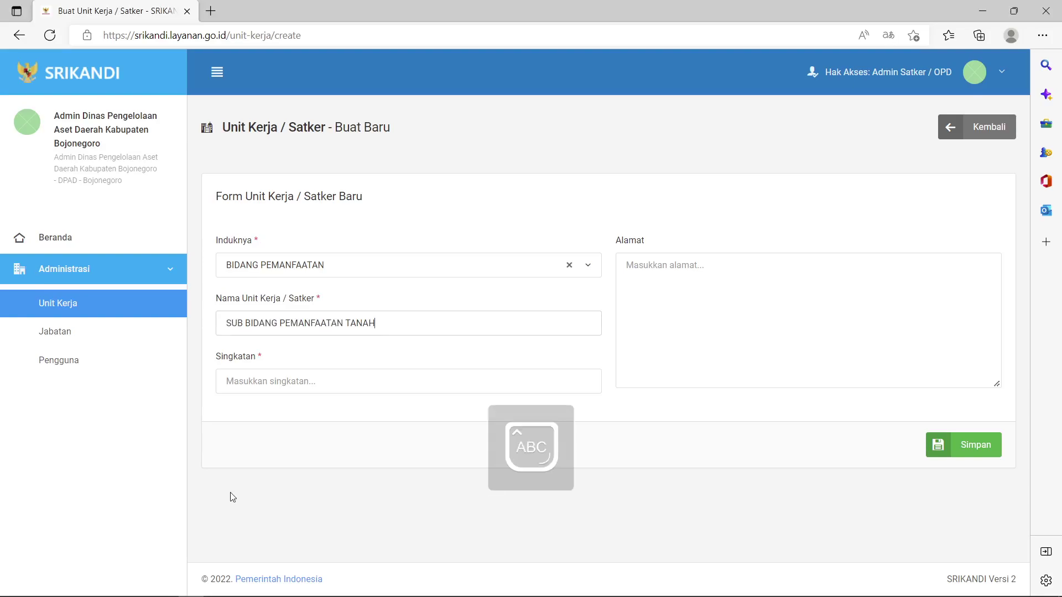
pyautogui.write('P')
pyautogui.press('BackSpace')
pyautogui.press('capslock')
pyautogui.write('pmmf tanah')
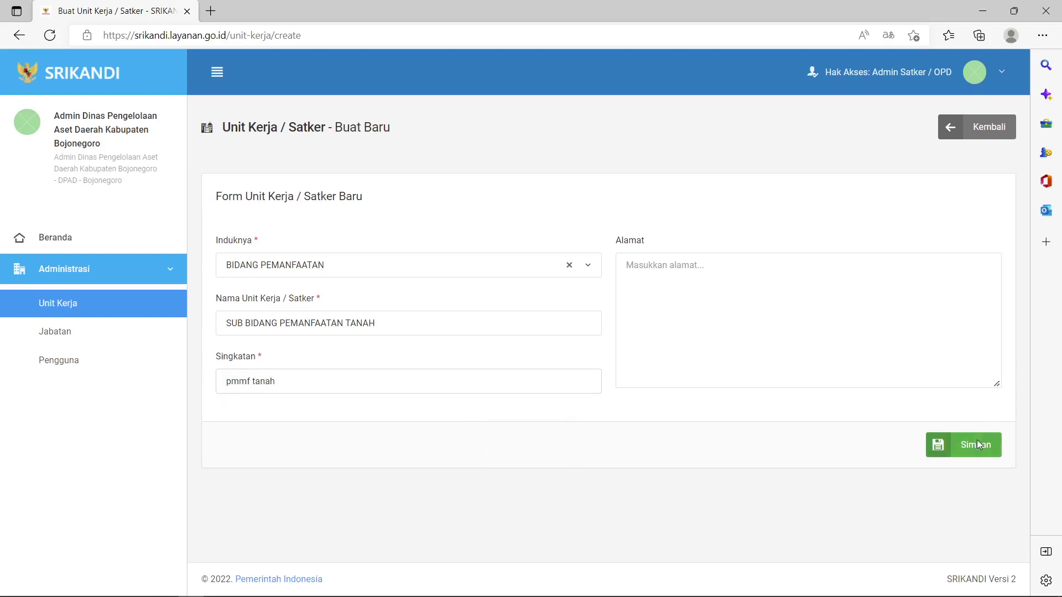
pyautogui.click(977, 444)
# - Switch to Excel and copy the text SUB BIDANG PENSERTIPIKATAN from under BIDANG PEMANFAATAN
pyautogui.hotkey('alt', 'Tab')
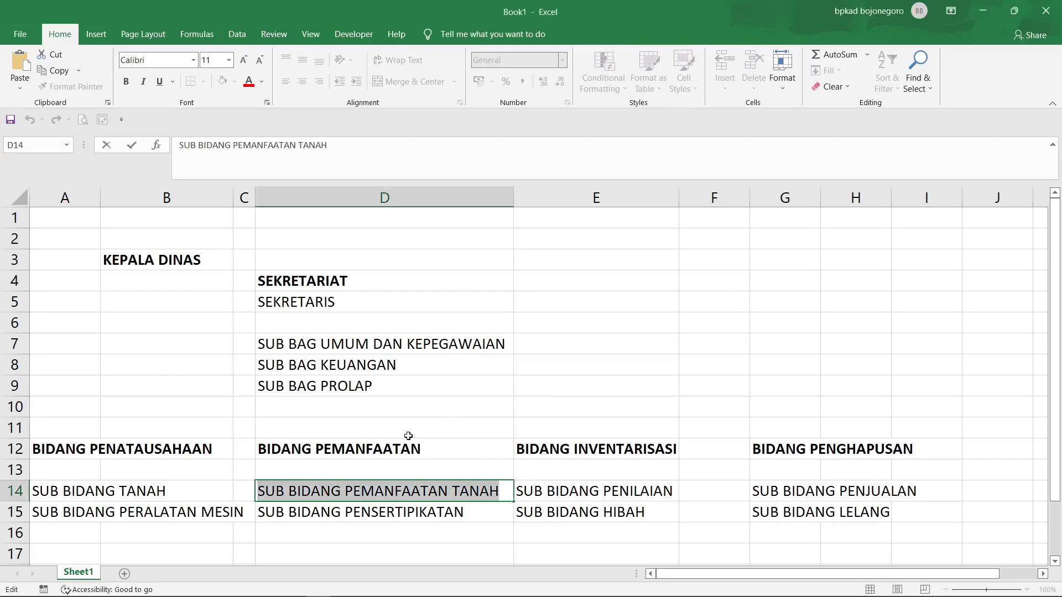
pyautogui.doubleClick(372, 504)
pyautogui.click(470, 512)
pyautogui.hotkey('ctrl', 'shift', 'Left')
pyautogui.hotkey('ctrl', 'shift', 'Left')
pyautogui.hotkey('ctrl', 'shift', 'Left')
pyautogui.hotkey('ctrl', 'c')
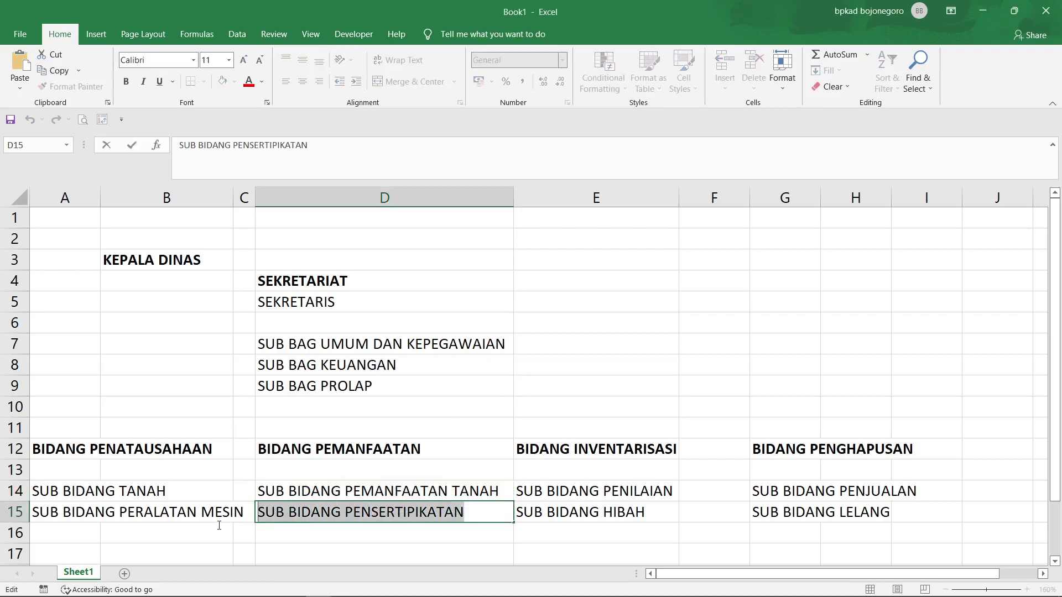
pyautogui.click(307, 492)
# - Switch to SRIKANDI and start another new Unit Kerja with BIDANG PEMANFAATAN as its parent
pyautogui.hotkey('alt', 'Tab')
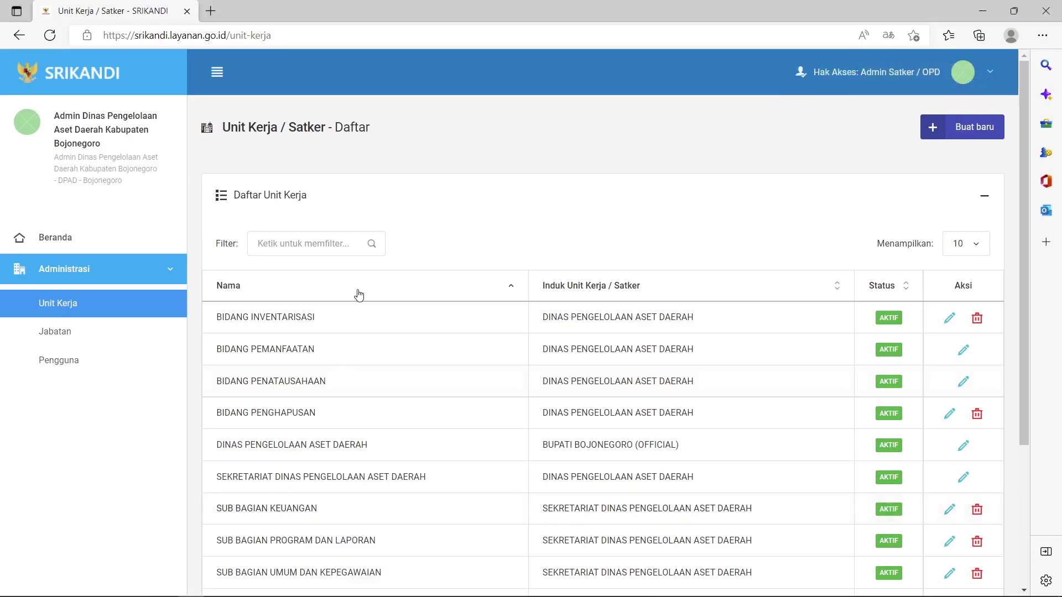
pyautogui.click(979, 120)
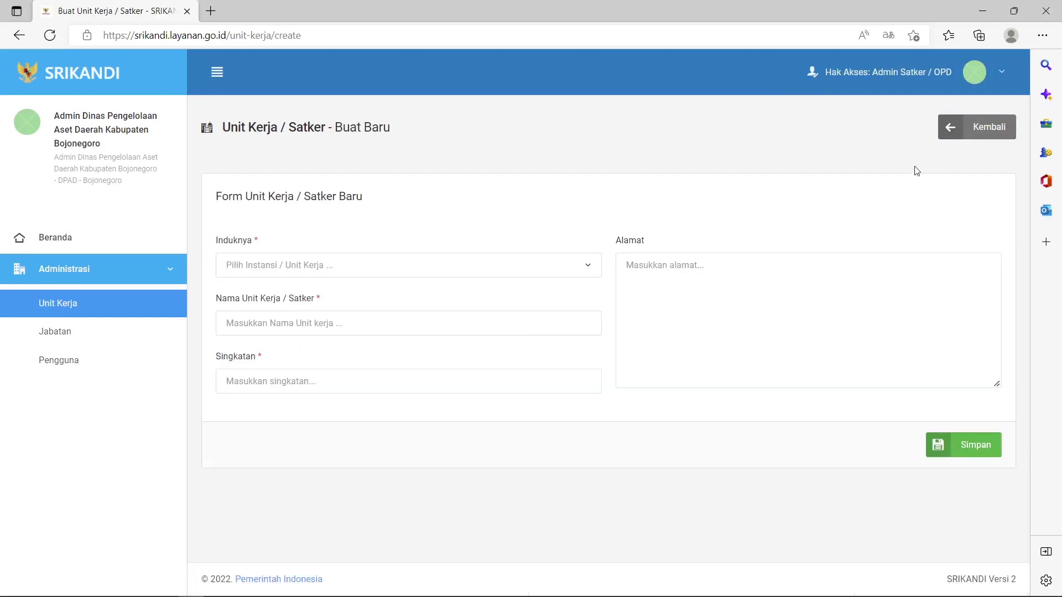
pyautogui.click(495, 264)
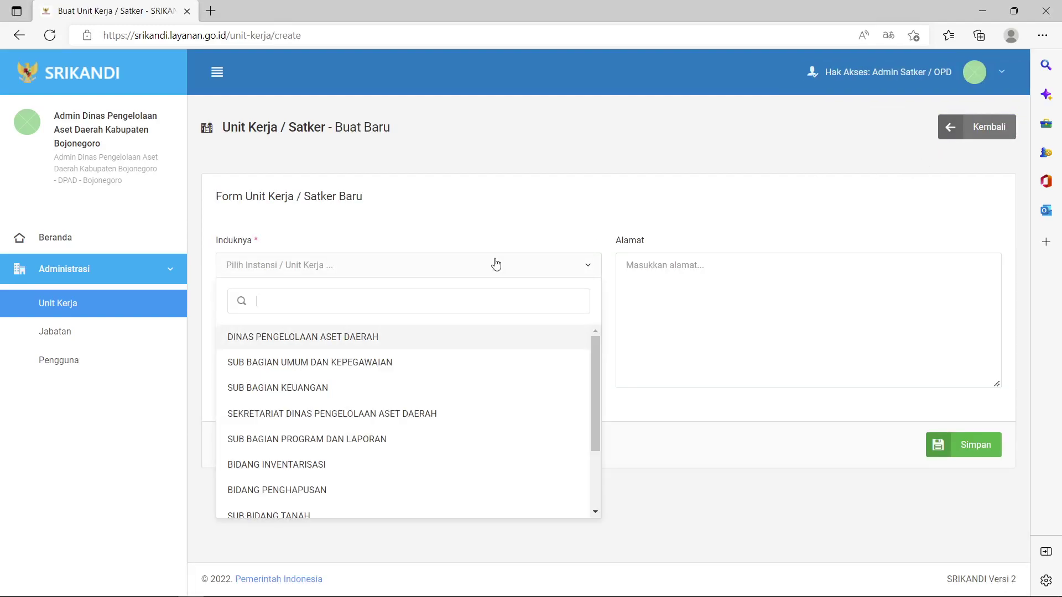
pyautogui.write('peman')
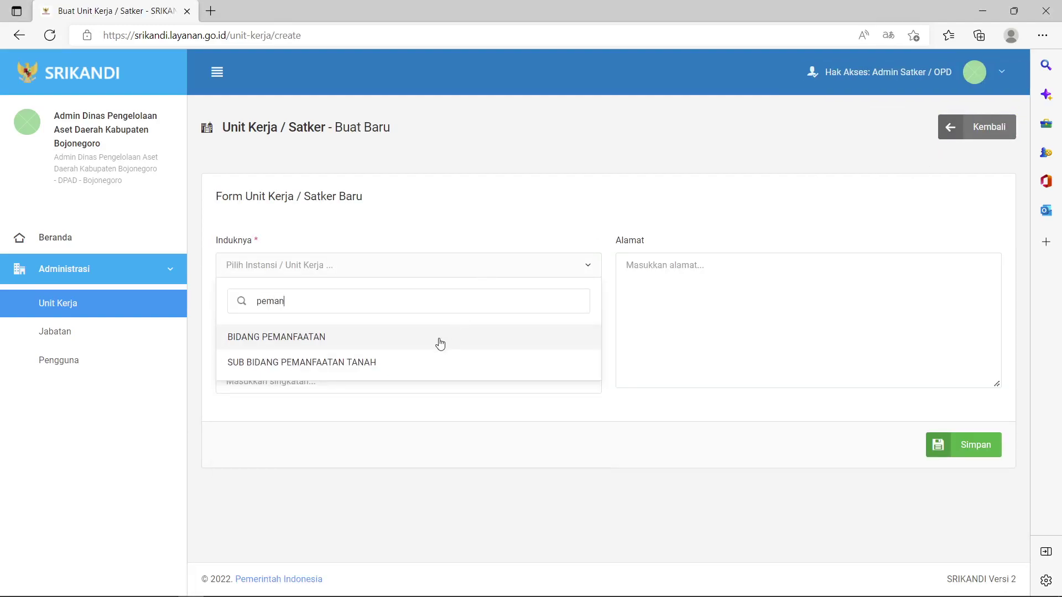
pyautogui.click(440, 344)
# - Name the work unit SUB BIDANG PENSERTIPIKATAN, abbreviate it as sert and save it
pyautogui.click(371, 324)
pyautogui.hotkey('ctrl', 'v')
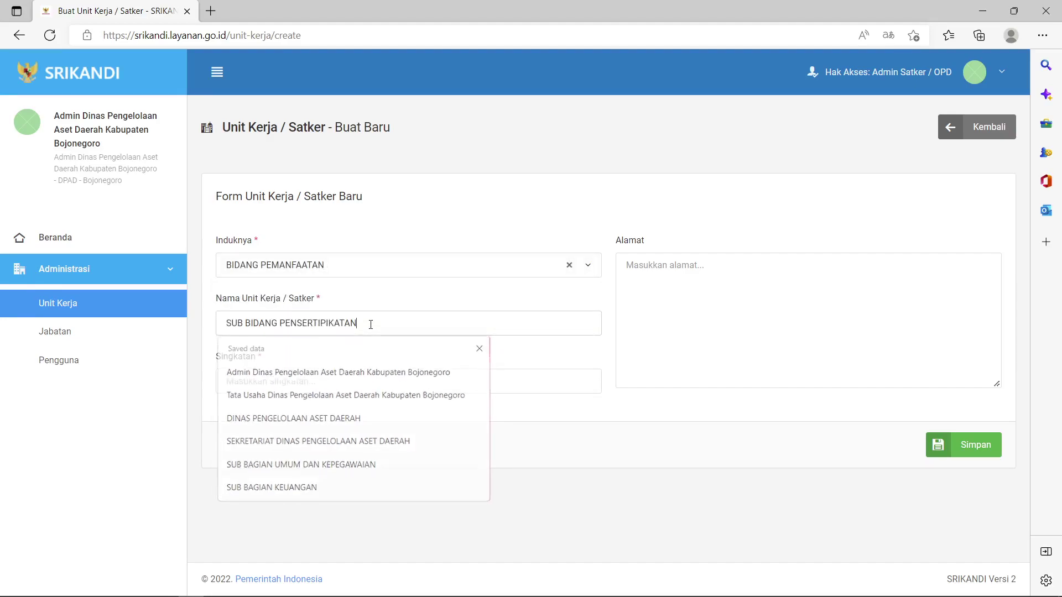
pyautogui.click(345, 381)
pyautogui.write('sert')
pyautogui.click(942, 446)
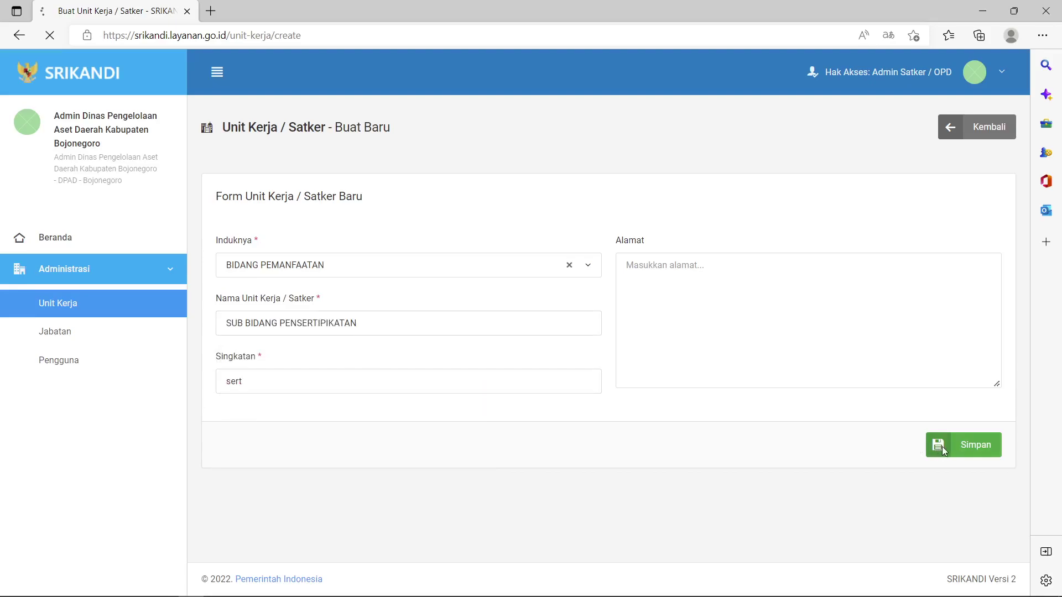
# - Switch to Excel and copy the text SUB BIDANG PENILAIAN from under BIDANG INVENTARISASI
pyautogui.hotkey('alt', 'Tab')
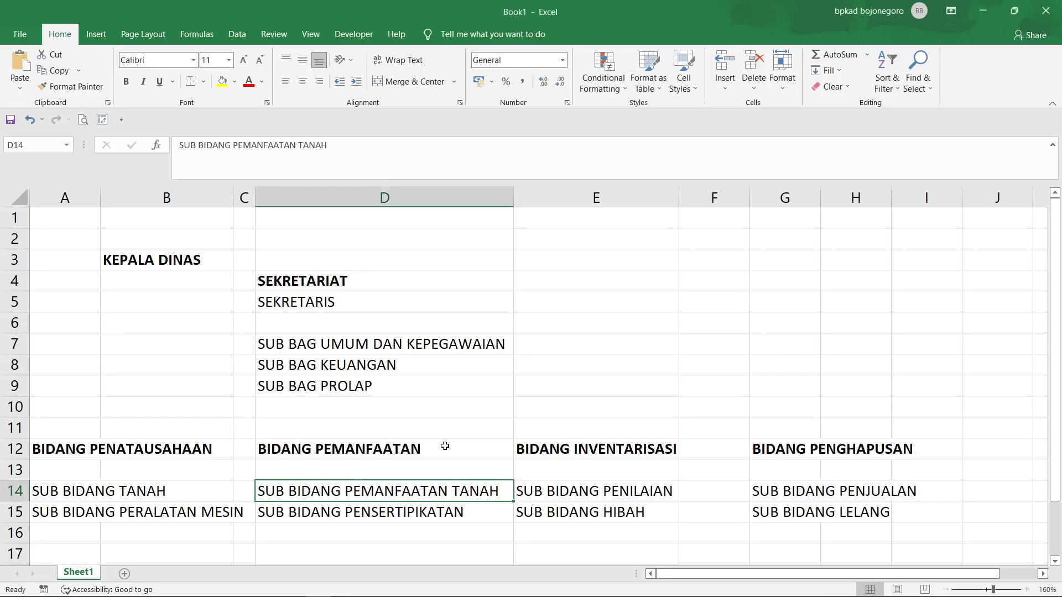
pyautogui.moveTo(568, 449); pyautogui.dragTo(573, 486)
pyautogui.click(573, 486)
pyautogui.doubleClick(574, 485)
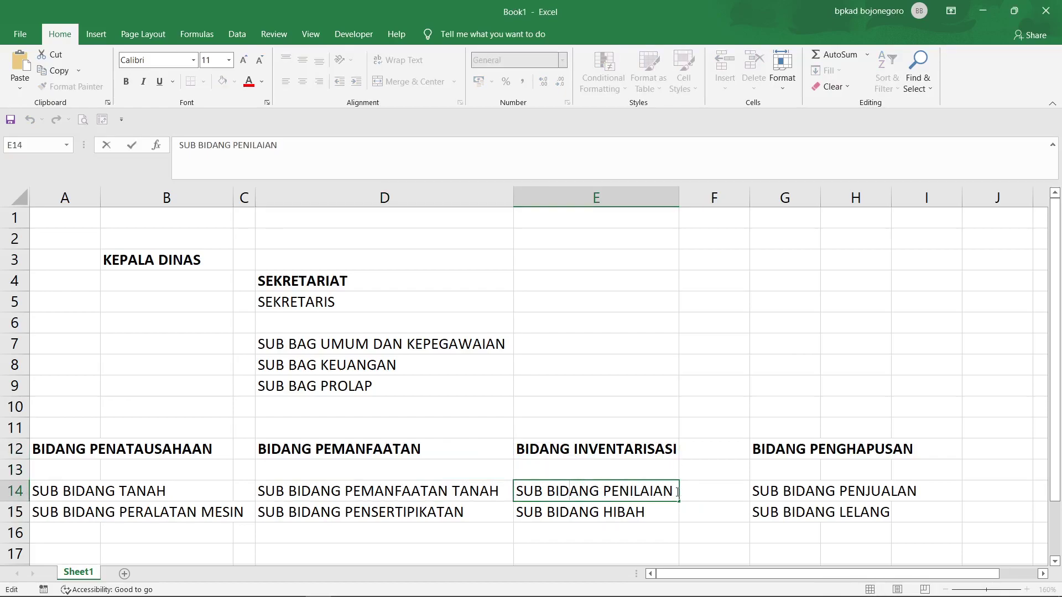
pyautogui.moveTo(677, 493); pyautogui.dragTo(513, 491)
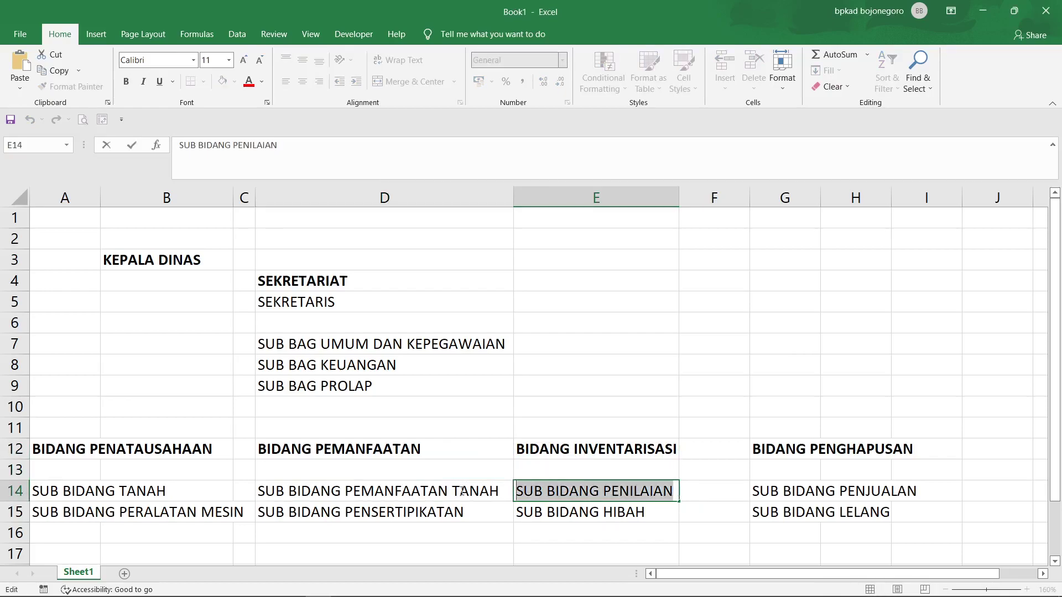
pyautogui.click(605, 445)
# - Switch to SRIKANDI and start a new Unit Kerja with BIDANG INVENTARISASI as its parent
pyautogui.hotkey('alt', 'Tab')
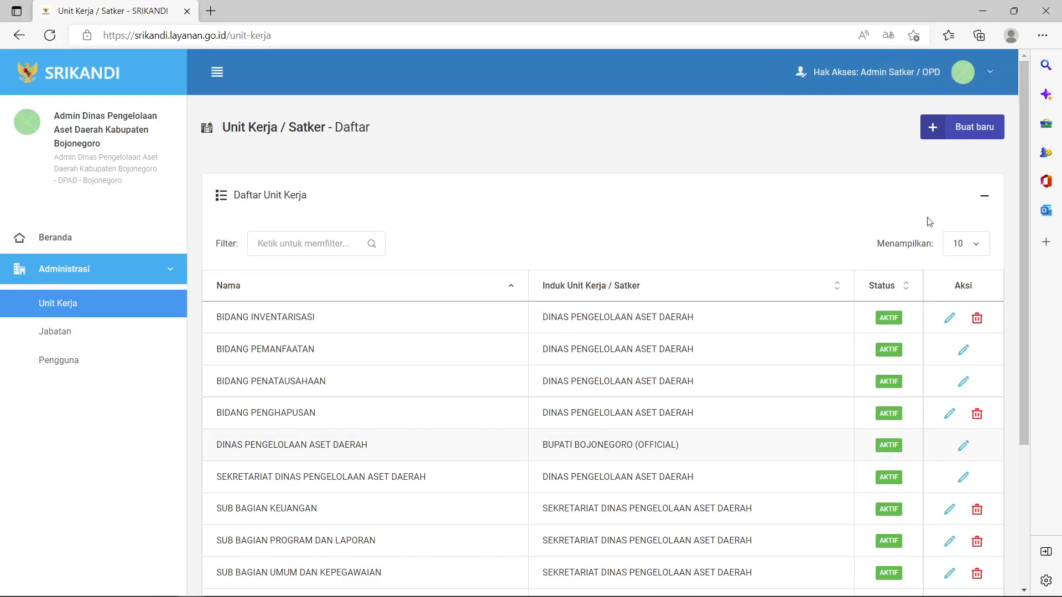
pyautogui.click(984, 123)
pyautogui.click(440, 270)
pyautogui.write('inven')
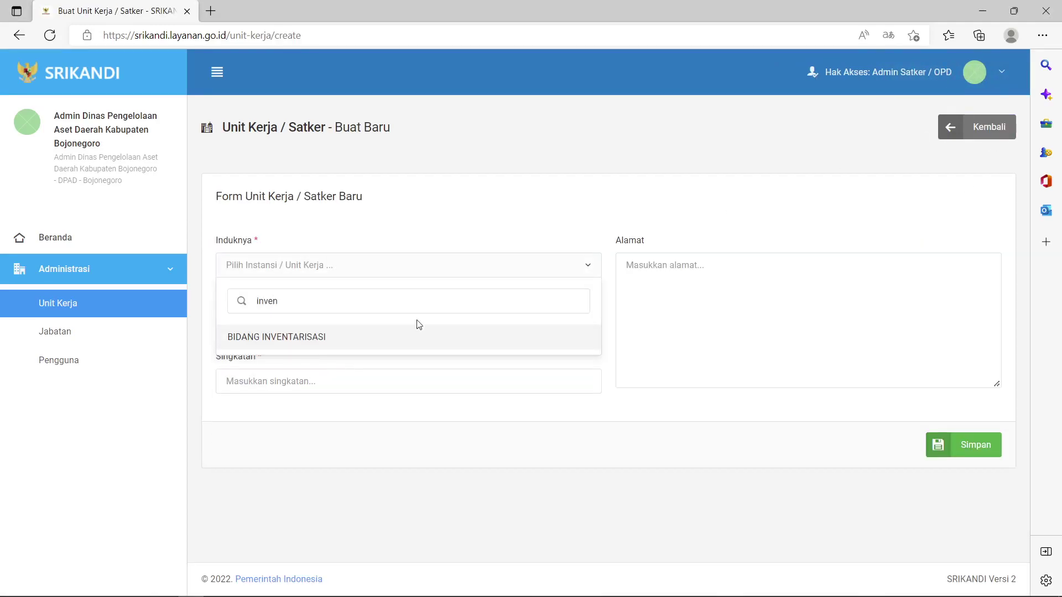
pyautogui.click(411, 334)
# - Name the work unit SUB BIDANG PENILAIAN, abbreviate it as penilaian and save it
pyautogui.click(409, 329)
pyautogui.write('SUB BIDANG PENILAIAN')
pyautogui.click(373, 371)
pyautogui.write('pei')
pyautogui.press('BackSpace')
pyautogui.write('nila')
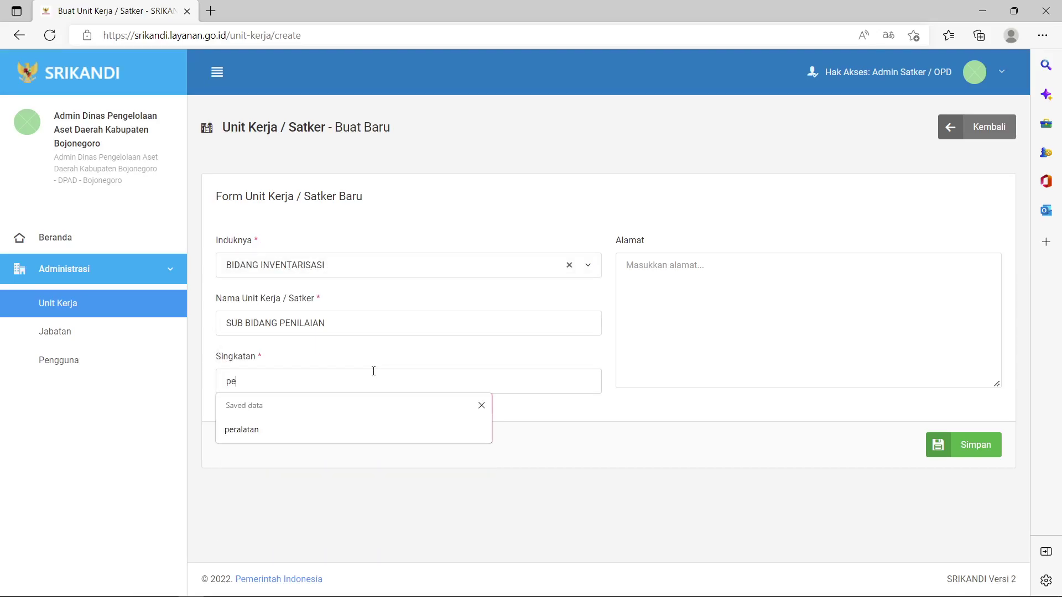
pyautogui.click(983, 458)
# - Switch to Excel and copy the text SUB BIDANG HIBAH from under BIDANG INVENTARISASI
pyautogui.hotkey('alt', 'Tab')
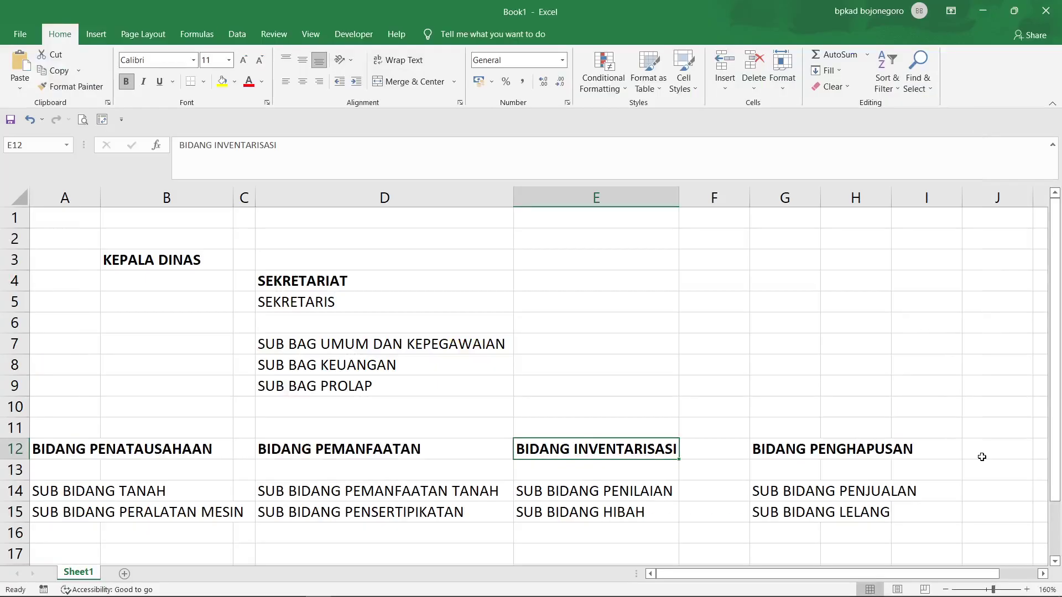
pyautogui.doubleClick(610, 512)
pyautogui.moveTo(647, 512); pyautogui.dragTo(509, 514)
pyautogui.hotkey('ctrl', 'c')
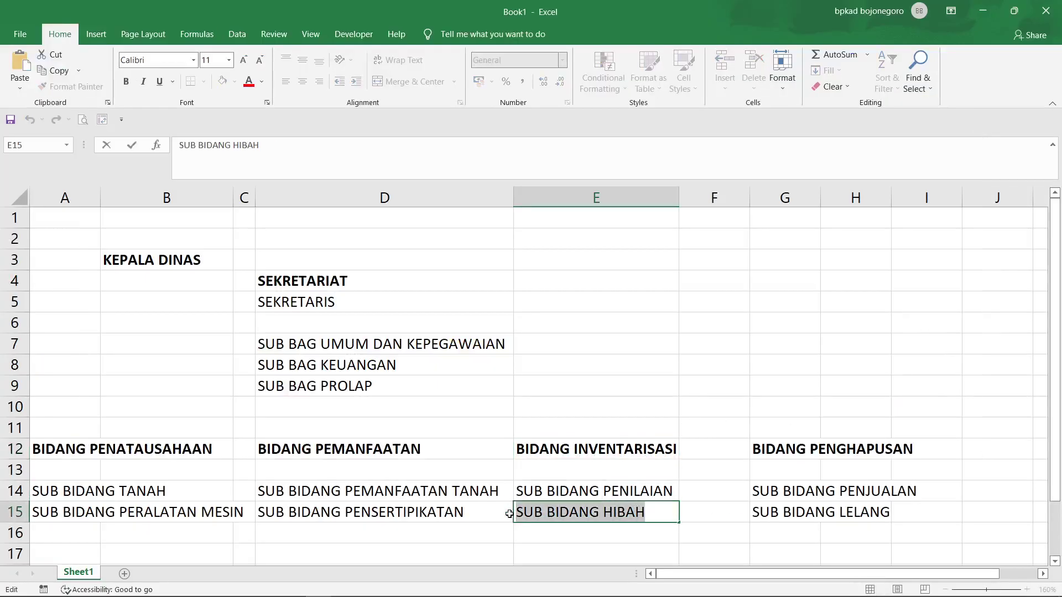
# - Switch to SRIKANDI and start another new Unit Kerja with BIDANG INVENTARISASI as its parent
pyautogui.hotkey('alt', 'Tab')
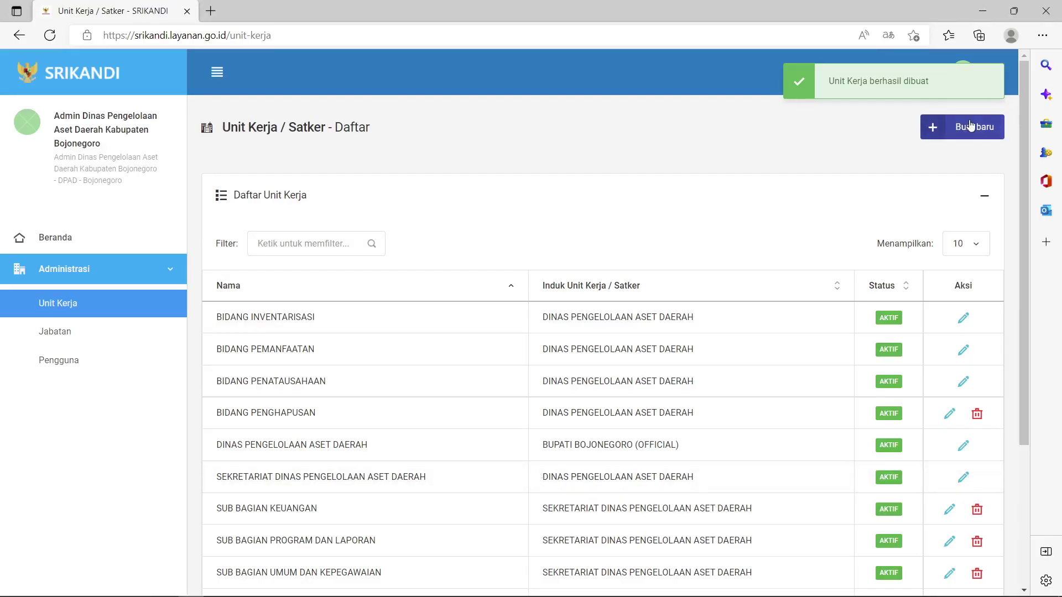
pyautogui.click(971, 126)
pyautogui.click(422, 262)
pyautogui.write('inv')
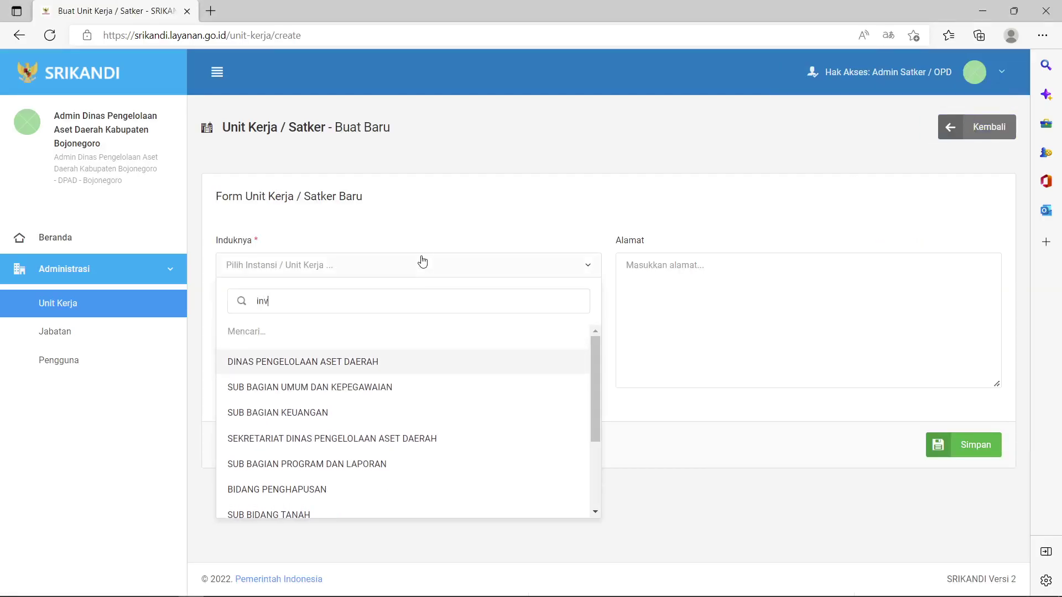
pyautogui.click(393, 339)
# - Name the work unit SUB BIDANG HIBAH, enter a short abbreviation for it and save it
pyautogui.click(375, 317)
pyautogui.hotkey('ctrl', 'v')
pyautogui.press('Tab')
pyautogui.write('hi')
pyautogui.click(972, 446)
# - Switch to Excel and copy the text SUB BIDANG PENJUALAN from under BIDANG PENGHAPUSAN
pyautogui.hotkey('alt', 'Tab')
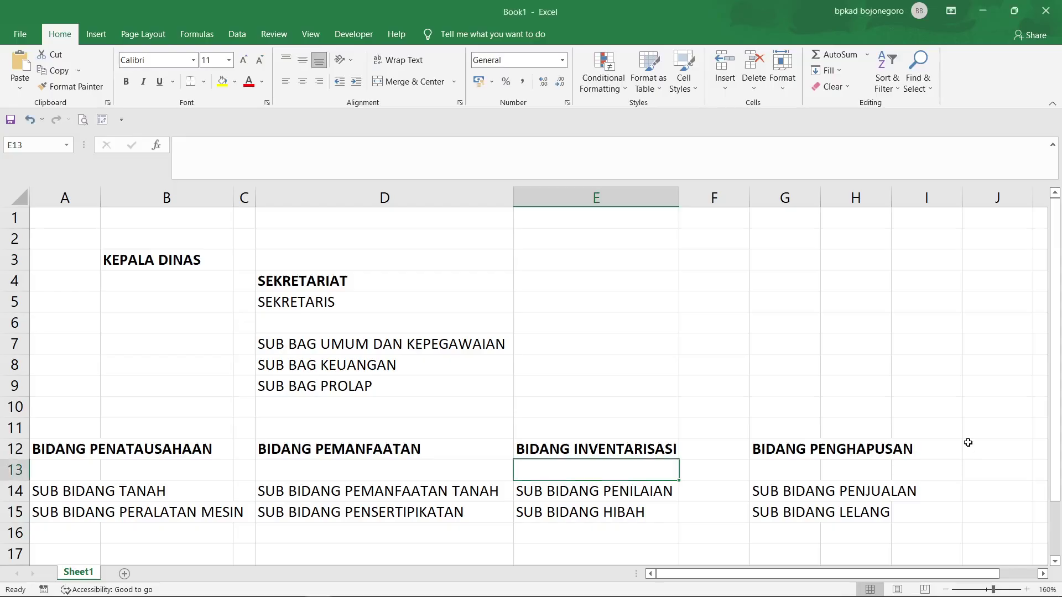
pyautogui.click(784, 491)
pyautogui.doubleClick(774, 492)
pyautogui.moveTo(754, 493); pyautogui.dragTo(938, 490)
pyautogui.hotkey('ctrl', 'c')
pyautogui.click(735, 486)
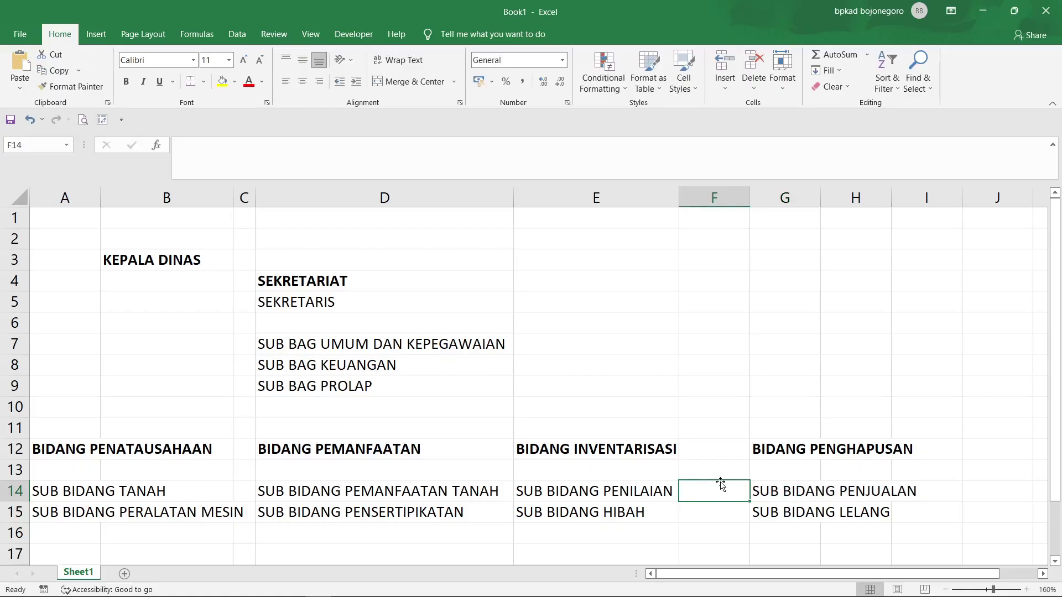
# - Switch to SRIKANDI and start a new Unit Kerja with BIDANG PENGHAPUSAN as its parent
pyautogui.hotkey('alt', 'Tab')
pyautogui.click(959, 127)
pyautogui.click(505, 260)
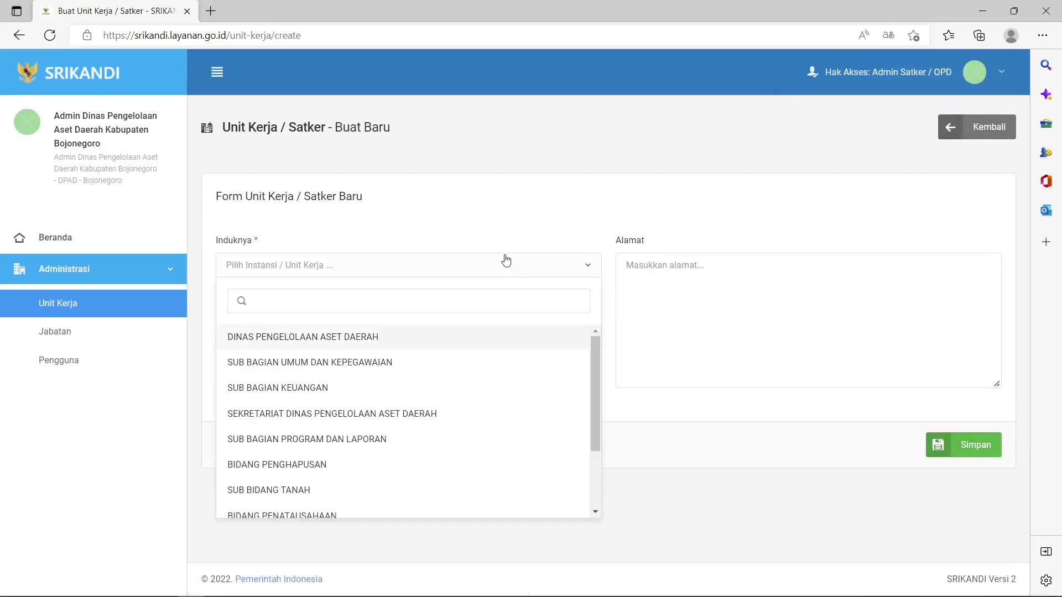
pyautogui.write('pen')
pyautogui.click(451, 337)
# - Name the work unit SUB BIDANG PENJUALAN, enter a short abbreviation for it and save it
pyautogui.click(436, 327)
pyautogui.hotkey('ctrl', 'v')
pyautogui.click(406, 381)
pyautogui.write('penj')
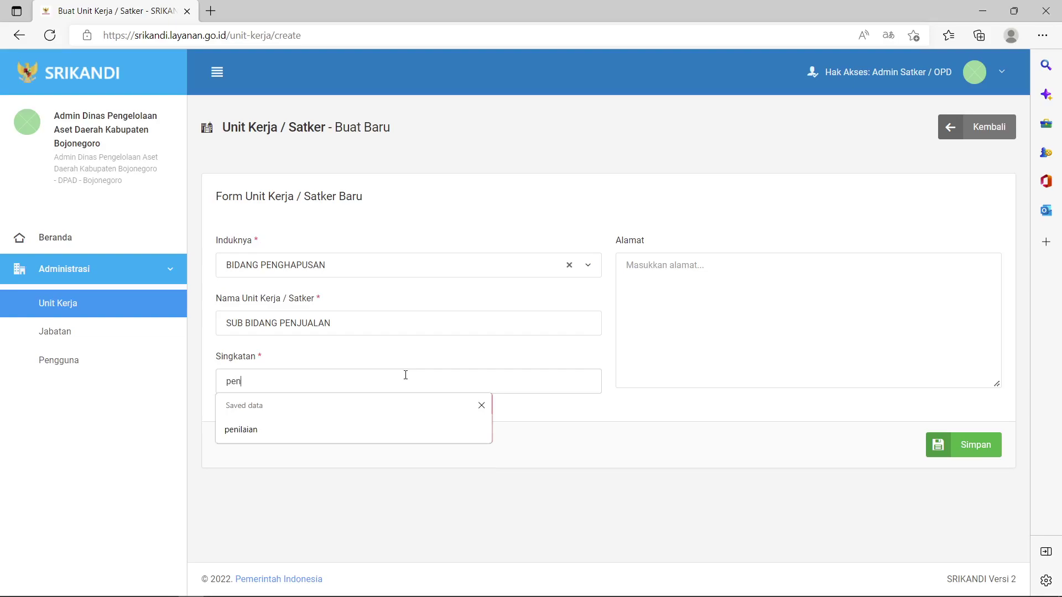
pyautogui.click(957, 445)
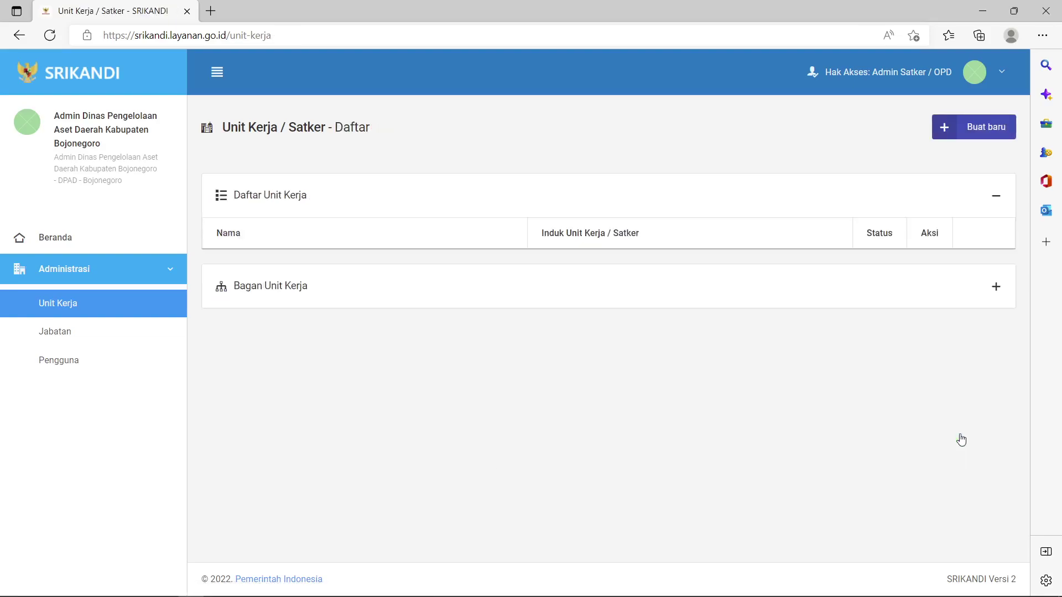
# - Switch to Excel and copy the text SUB BIDANG LELANG from under BIDANG PENGHAPUSAN
pyautogui.hotkey('alt', 'Tab')
pyautogui.doubleClick(785, 514)
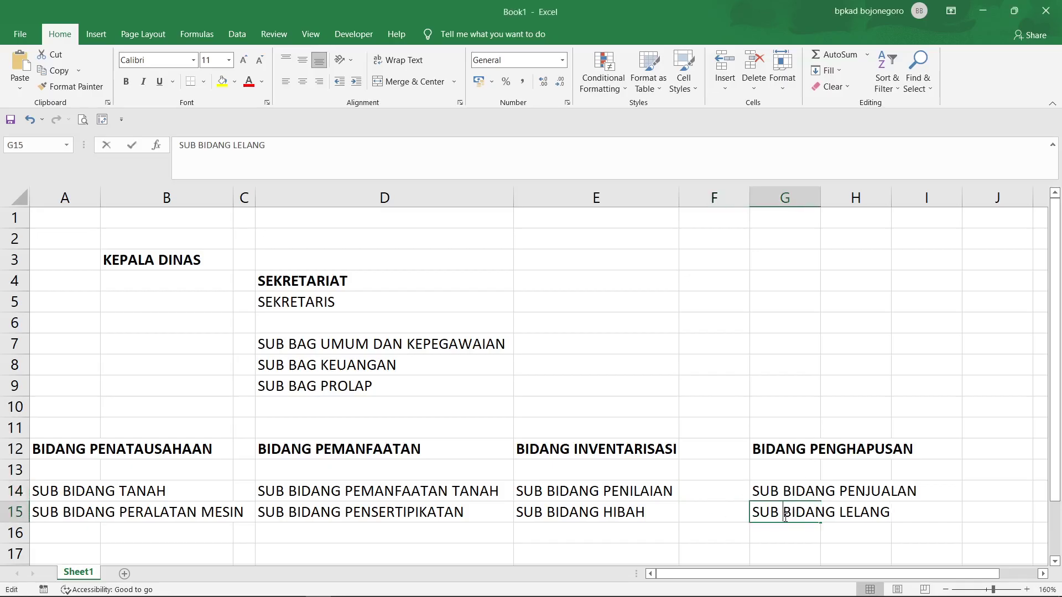
pyautogui.moveTo(752, 514); pyautogui.dragTo(891, 514)
pyautogui.hotkey('ctrl', 'c')
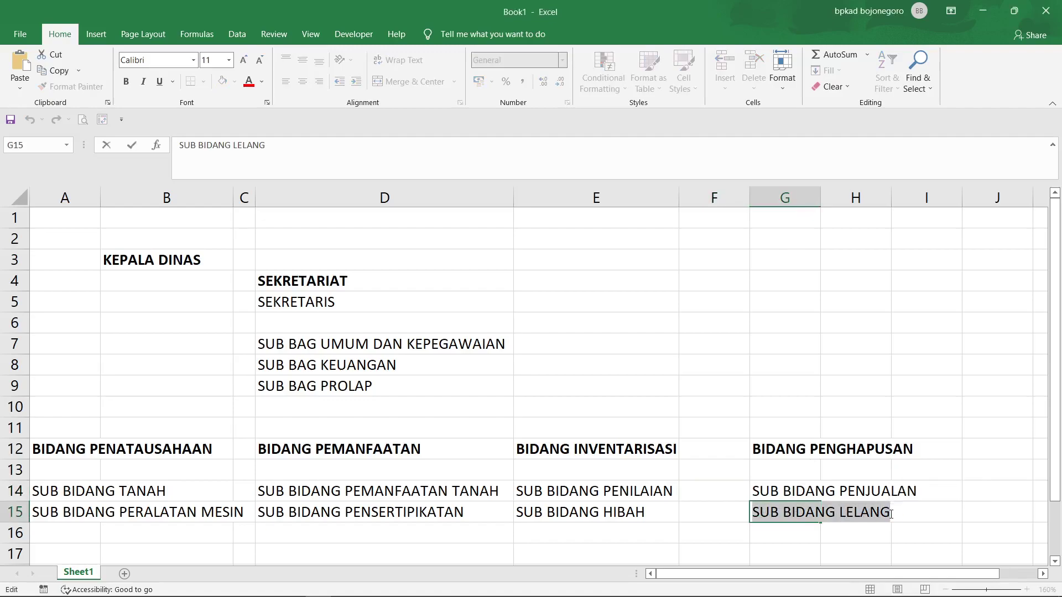
# - Switch to SRIKANDI and start another new Unit Kerja with BIDANG PENGHAPUSAN as its parent
pyautogui.hotkey('alt', 'Tab')
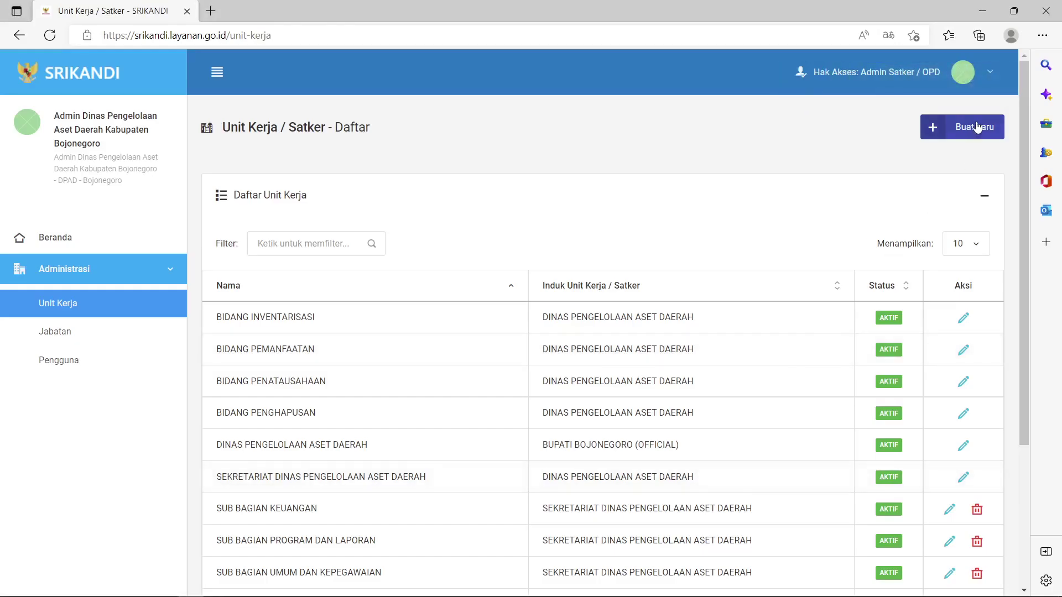
pyautogui.click(961, 127)
pyautogui.click(542, 271)
pyautogui.write('pa')
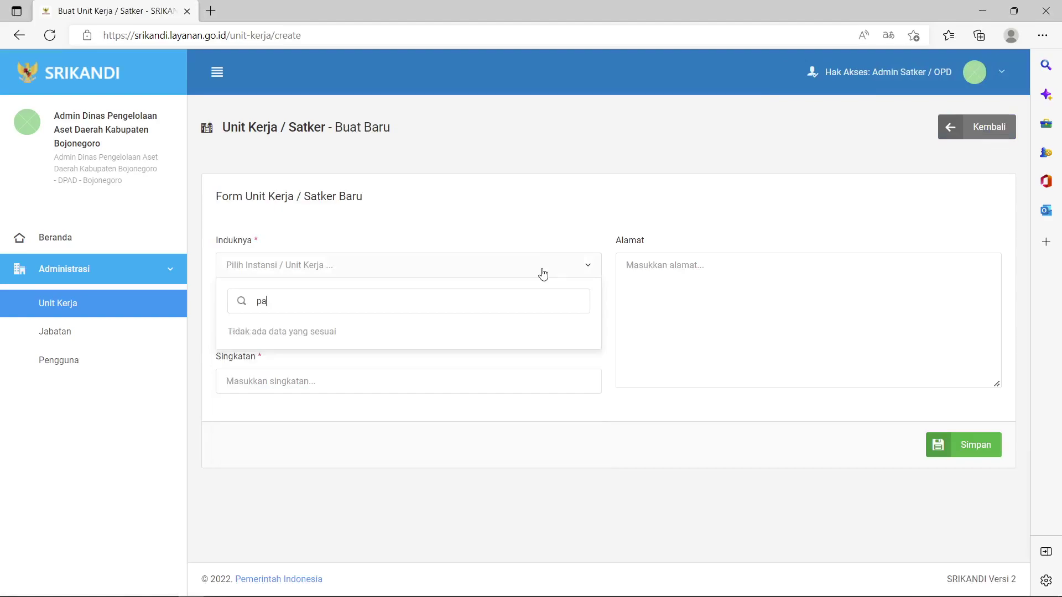
pyautogui.press('BackSpace')
pyautogui.write('engha')
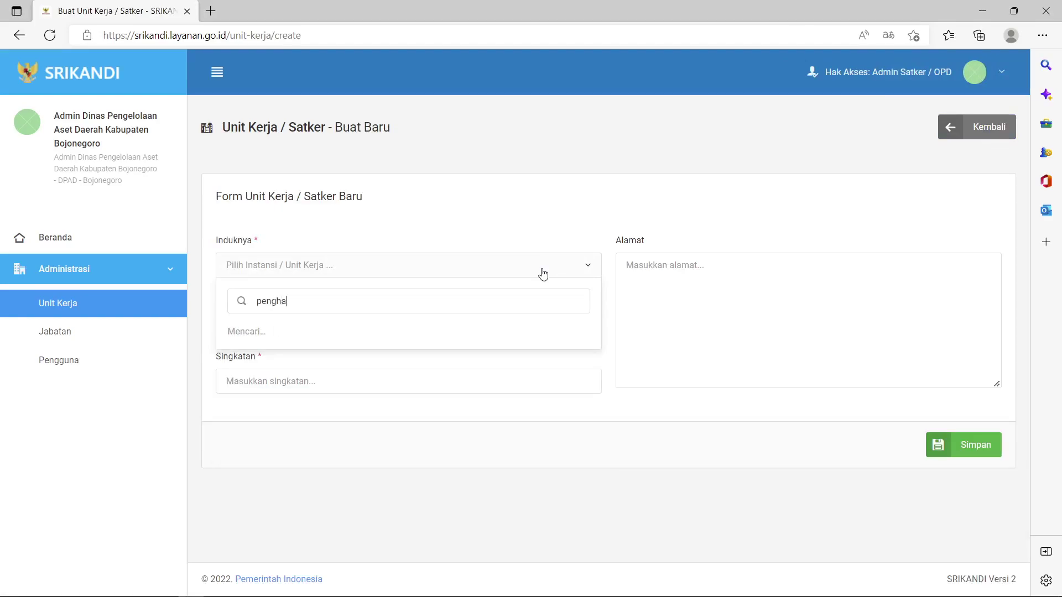
pyautogui.click(457, 333)
# - Name the work unit SUB BIDANG LELANG, give it the abbreviation lelang and save it
pyautogui.click(436, 331)
pyautogui.write('SUB BIDANG LELANG')
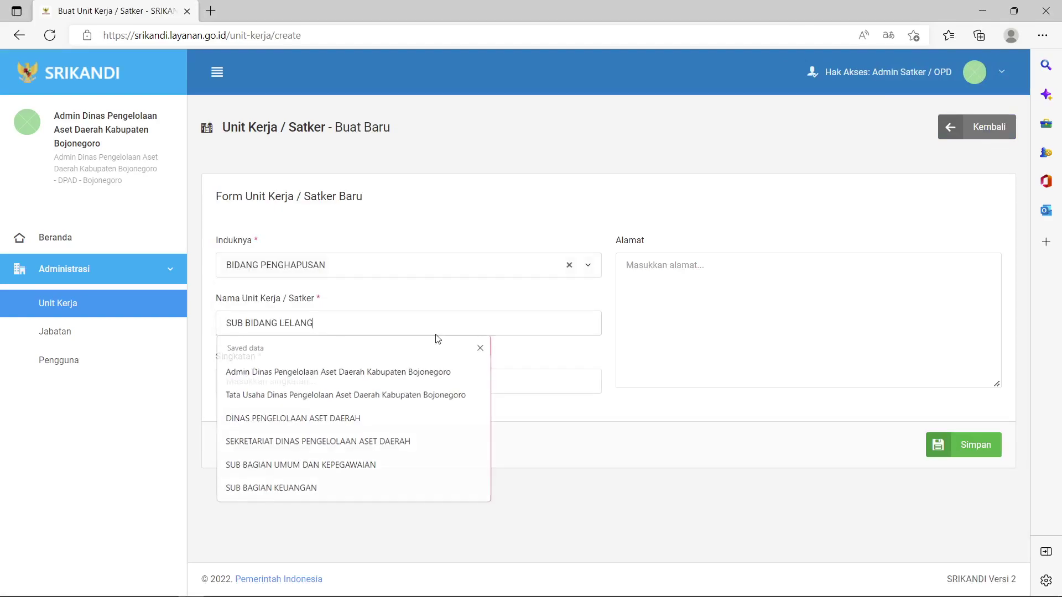
pyautogui.press('Tab')
pyautogui.click(413, 378)
pyautogui.write('lelan')
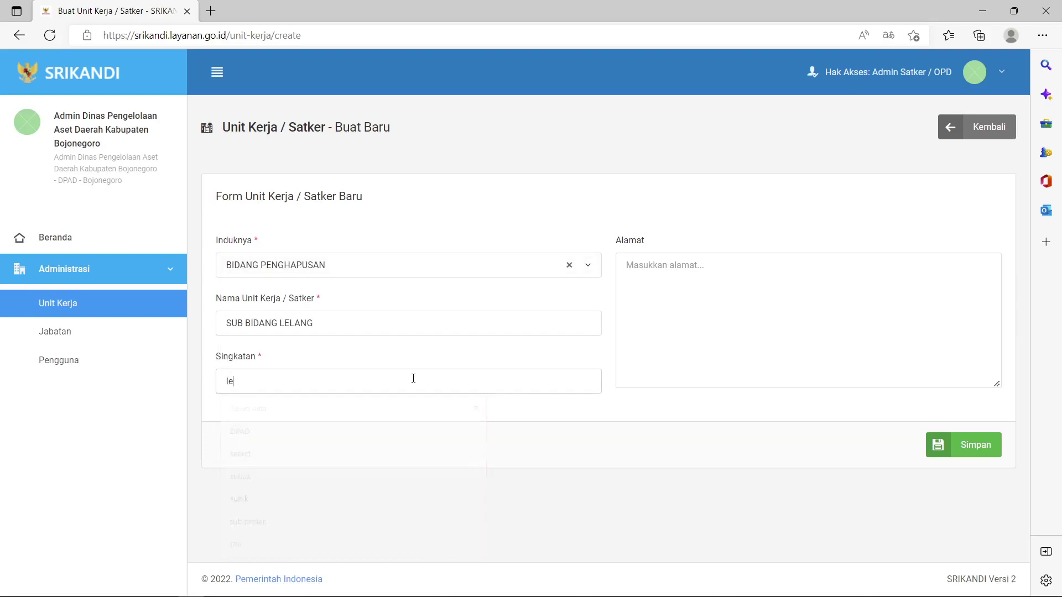
pyautogui.click(996, 445)
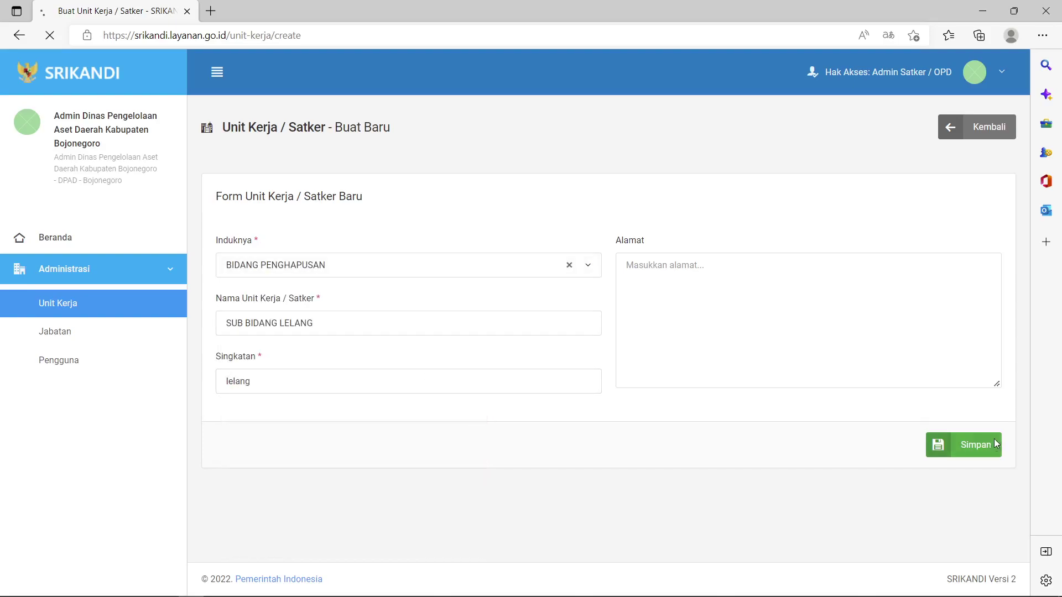
# - Check BIDANG PENGHAPUSAN in Excel, return to SRIKANDI and expand DINAS PENGELOLAAN ASET DAERAH in the Bagan Unit Kerja
pyautogui.hotkey('alt', 'Tab')
pyautogui.click(763, 447)
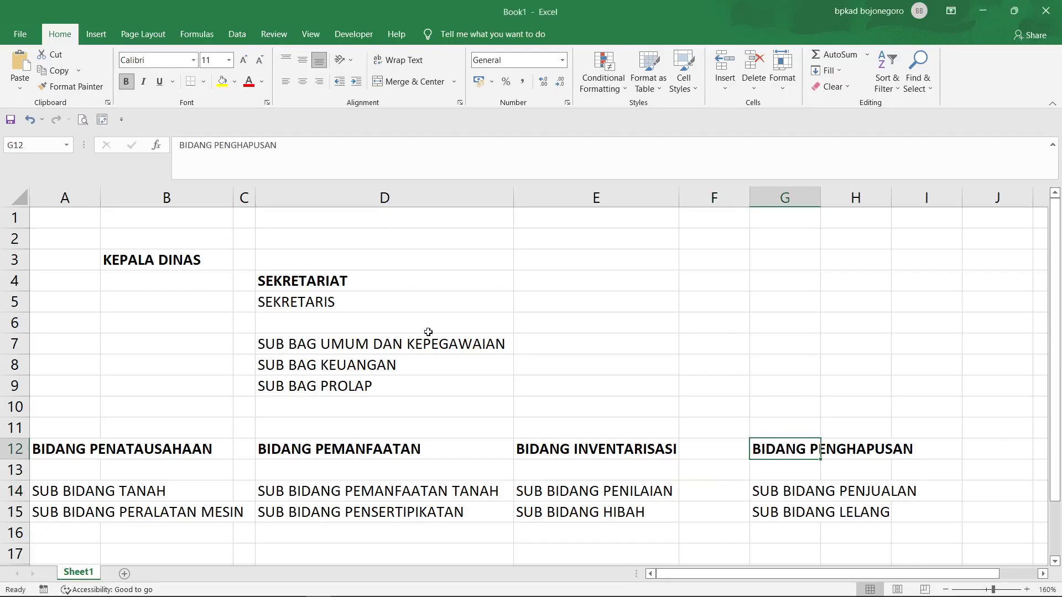
pyautogui.hotkey('alt', 'Tab')
pyautogui.scroll(-3, 429, 334)
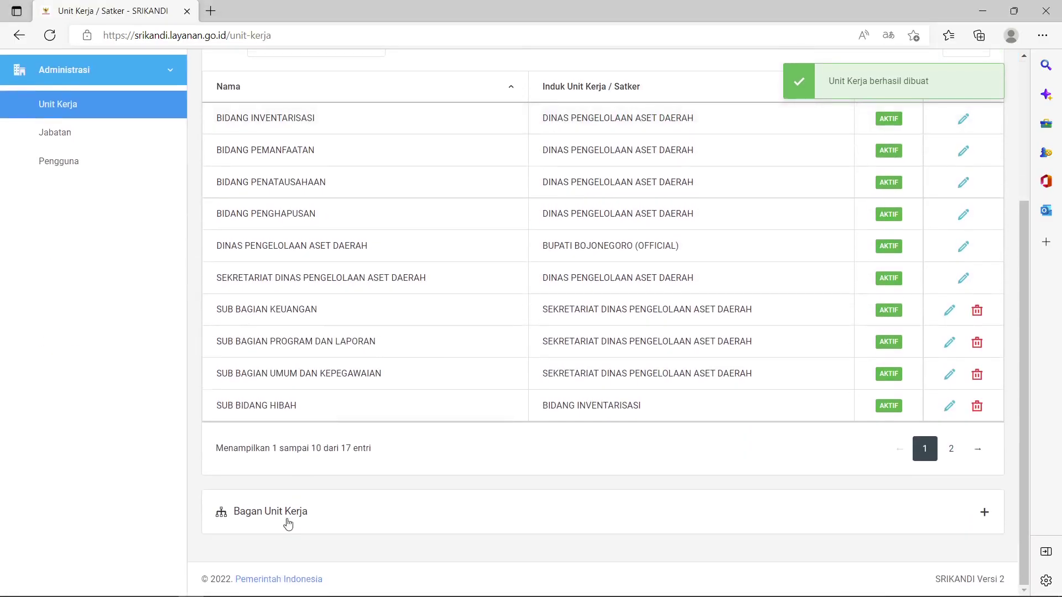
pyautogui.click(287, 524)
pyautogui.scroll(-1, 221, 515)
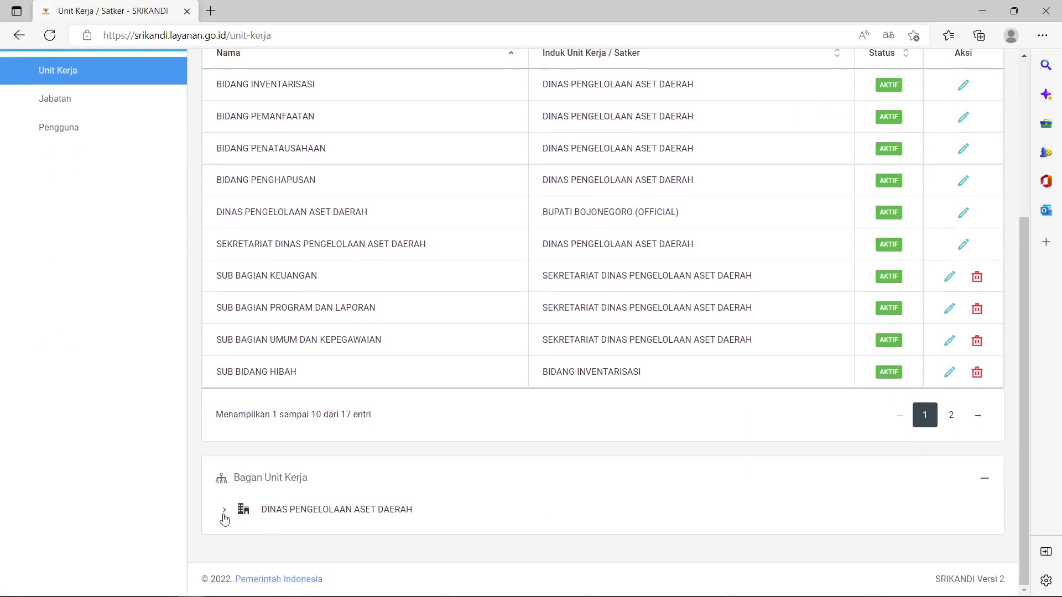
pyautogui.click(224, 512)
pyautogui.scroll(-2, 225, 518)
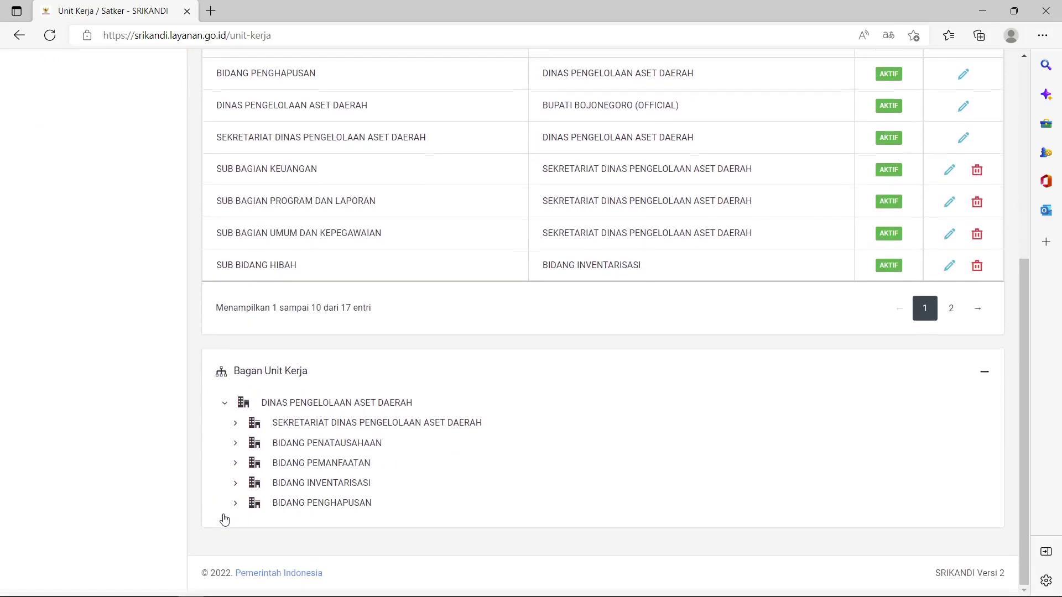
# - Compare the SEKRETARIAT block in Excel with the sub-units expanded under SEKRETARIAT DINAS PENGELOLAAN ASET DAERAH in SRIKANDI
pyautogui.hotkey('alt', 'Tab')
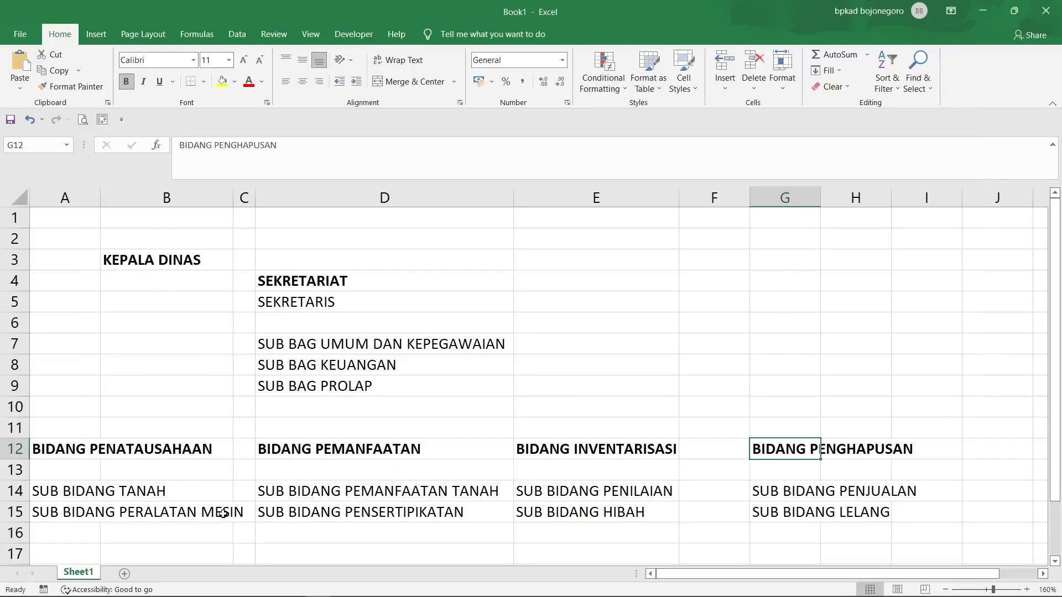
pyautogui.moveTo(343, 283); pyautogui.dragTo(339, 384)
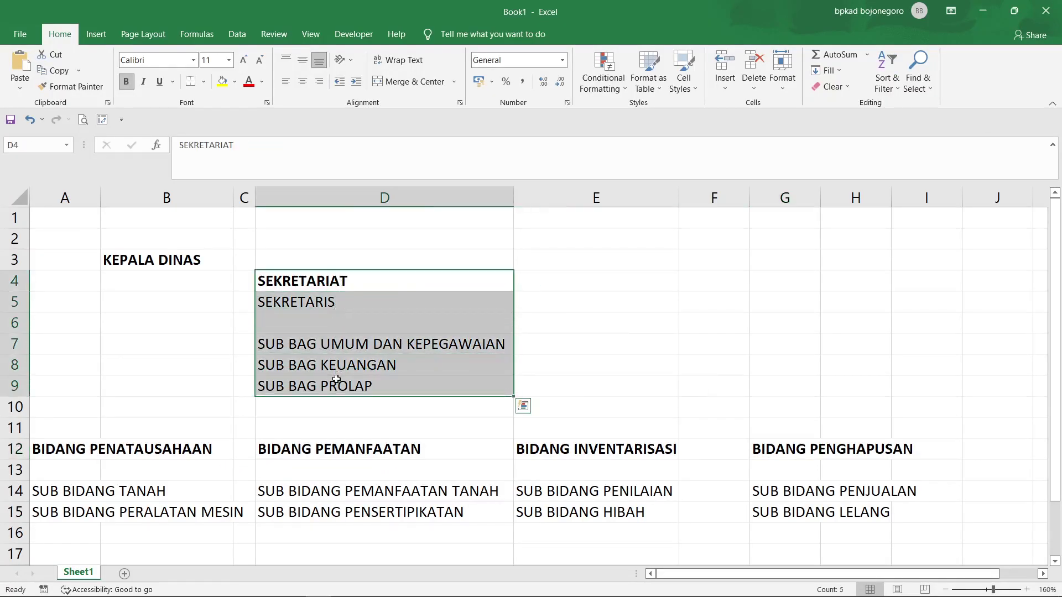
pyautogui.hotkey('alt', 'Tab')
pyautogui.click(236, 429)
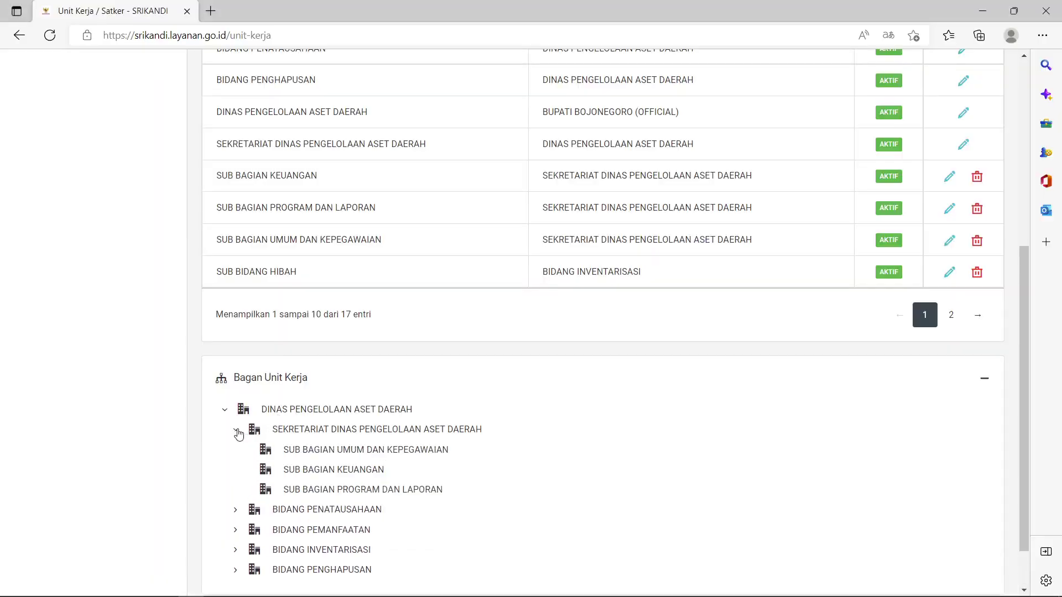
pyautogui.scroll(-1, 243, 432)
pyautogui.hotkey('alt', 'Tab')
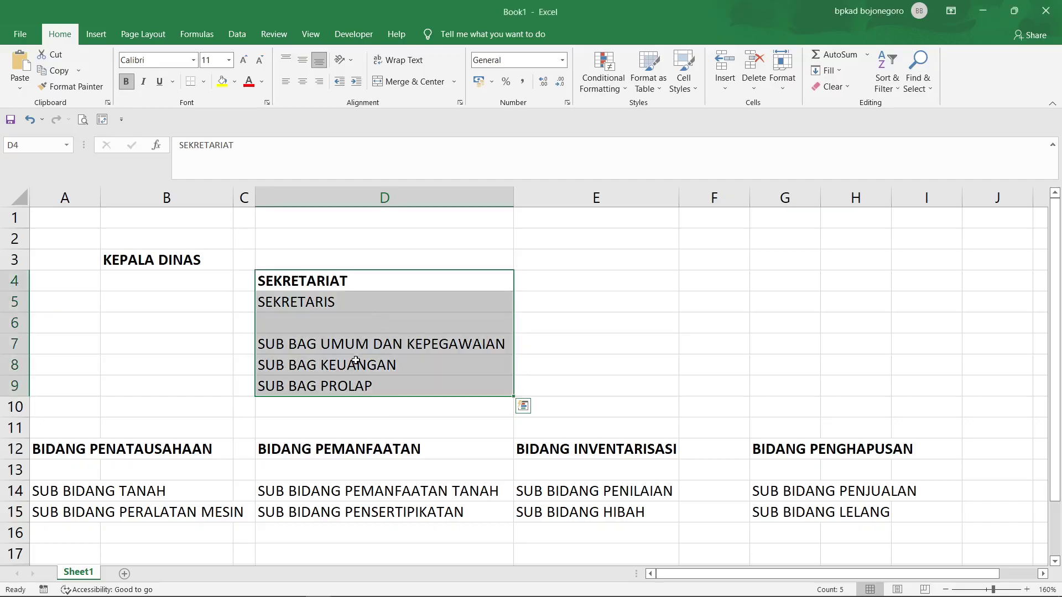
pyautogui.moveTo(354, 345); pyautogui.dragTo(352, 387)
pyautogui.hotkey('alt', 'Tab')
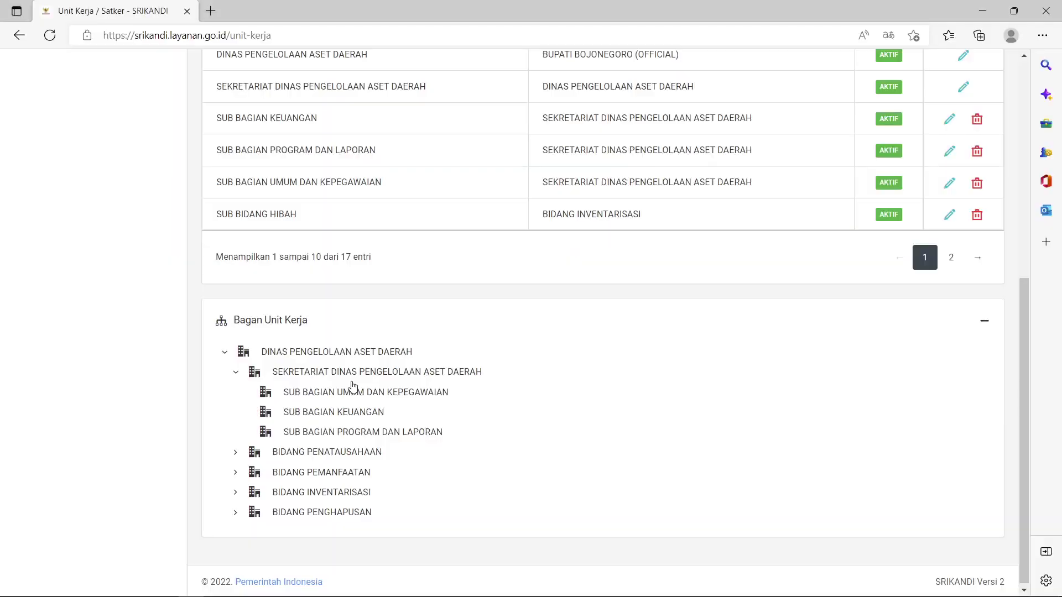
# - Expand BIDANG PENATAUSAHAAN in the SRIKANDI chart and compare its sub-divisions with the matching cells in Excel
pyautogui.click(236, 457)
pyautogui.scroll(-1, 236, 459)
pyautogui.hotkey('alt', 'Tab')
pyautogui.click(69, 490)
pyautogui.moveTo(69, 490); pyautogui.dragTo(69, 512)
pyautogui.hotkey('ctrl', 'c')
pyautogui.hotkey('alt', 'Tab')
pyautogui.hotkey('alt', 'Tab')
pyautogui.hotkey('alt', 'Tab')
# - Expand BIDANG PEMANFAATAN in the SRIKANDI chart and compare its sub-divisions with the matching cells in Excel
pyautogui.click(235, 470)
pyautogui.scroll(-1, 304, 480)
pyautogui.hotkey('alt', 'Tab')
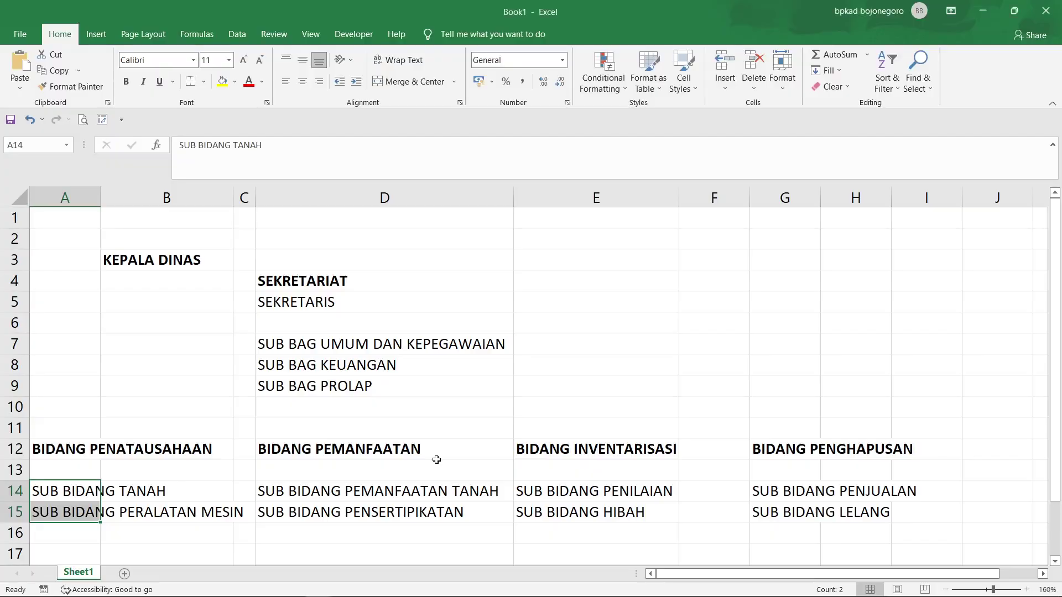
pyautogui.moveTo(350, 493); pyautogui.dragTo(347, 505)
pyautogui.hotkey('alt', 'Tab')
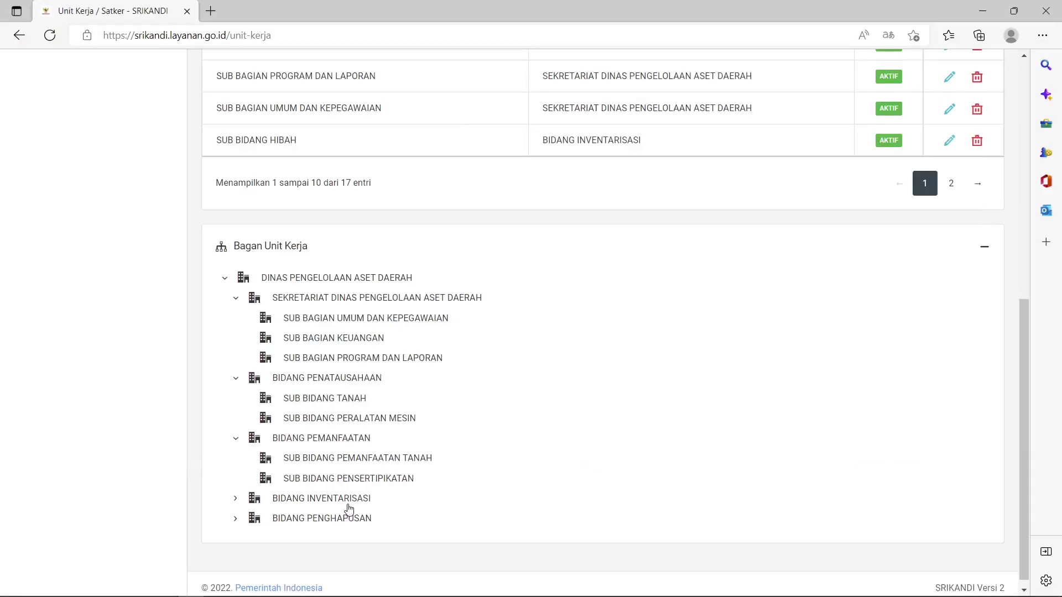
# - Expand BIDANG INVENTARISASI in the SRIKANDI chart and compare its sub-divisions with the matching cells in Excel
pyautogui.click(235, 501)
pyautogui.hotkey('alt', 'Tab')
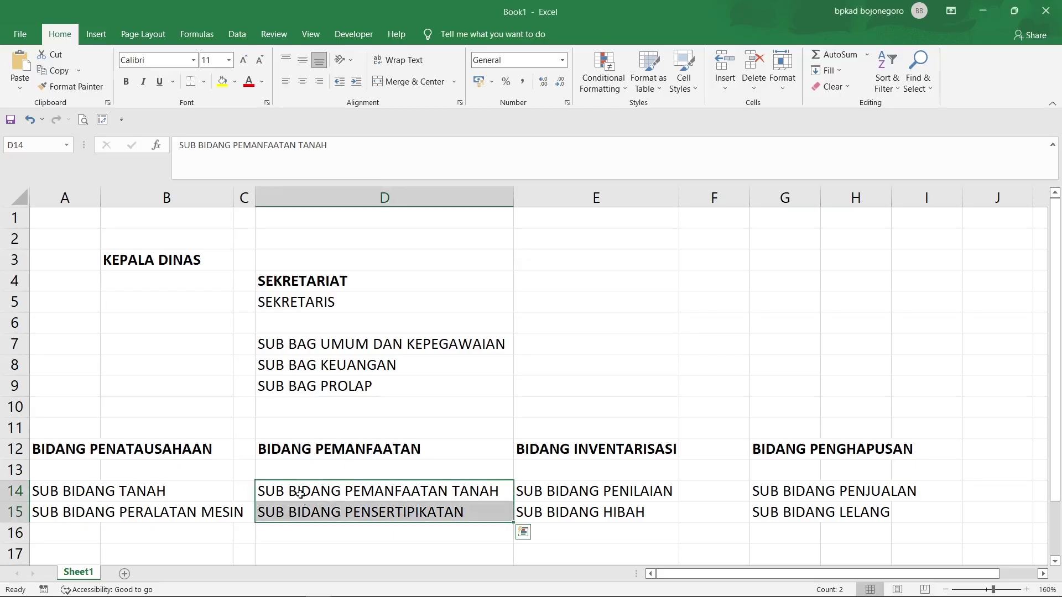
pyautogui.click(577, 504)
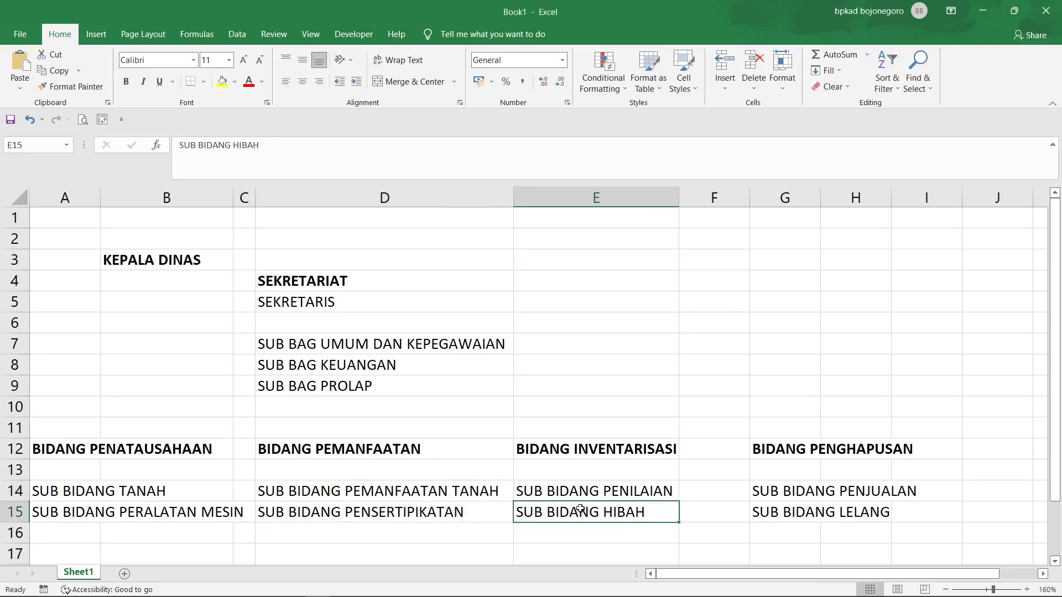
pyautogui.click(575, 489)
pyautogui.hotkey('alt', 'Tab')
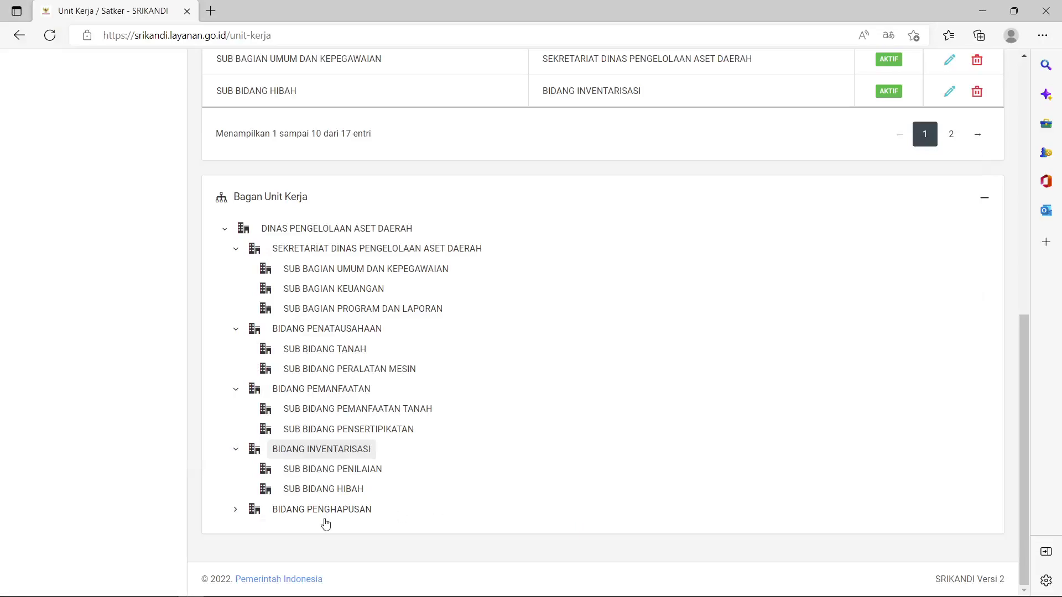
# - Expand BIDANG PENGHAPUSAN in the SRIKANDI chart and compare its sub-divisions with the matching cells in Excel
pyautogui.click(238, 510)
pyautogui.scroll(-1, 236, 531)
pyautogui.hotkey('alt', 'Tab')
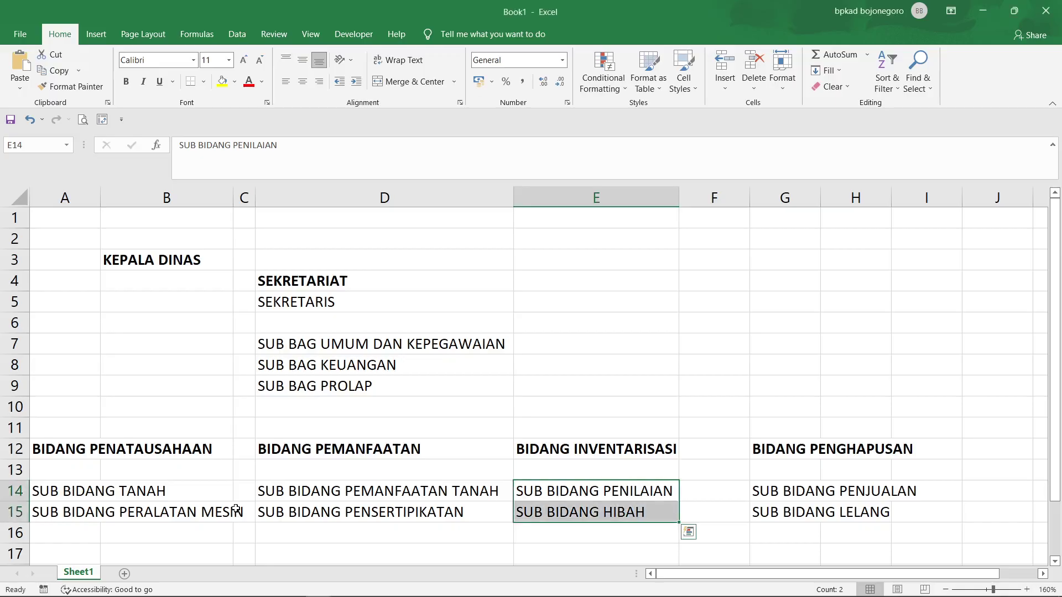
pyautogui.click(750, 489)
pyautogui.click(756, 510)
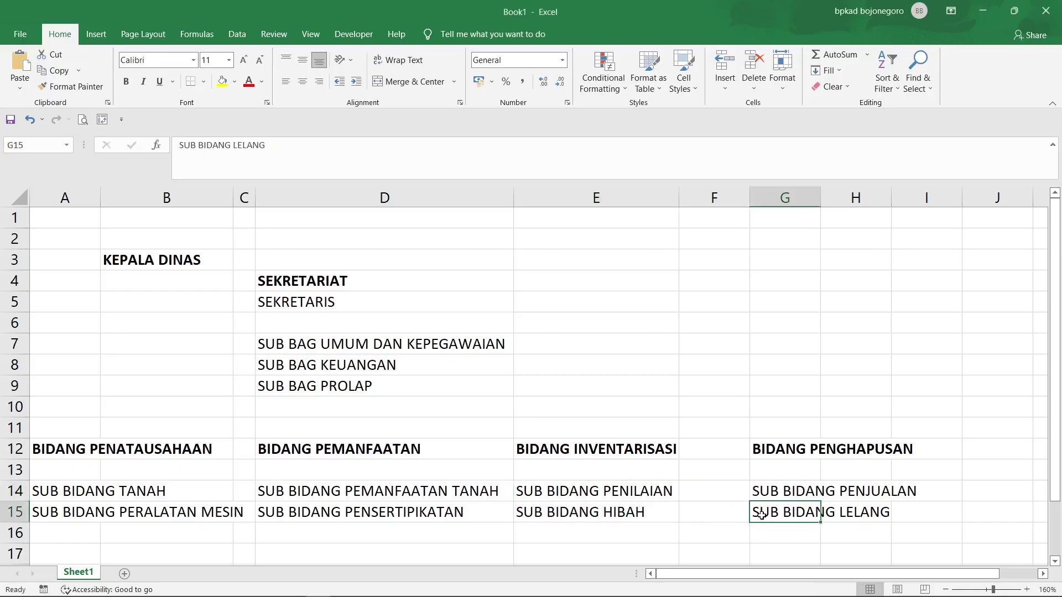
pyautogui.hotkey('alt', 'Tab')
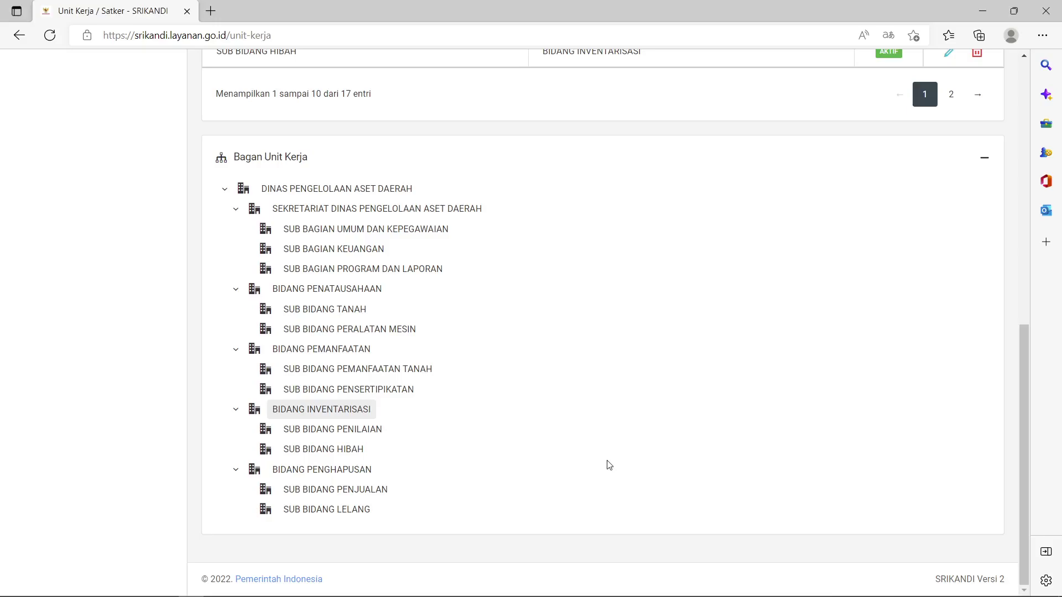
# - Collapse and reopen the Bagan Unit Kerja section and expand DINAS PENGELOLAAN ASET DAERAH again
pyautogui.click(301, 161)
pyautogui.click(264, 511)
pyautogui.scroll(-1, 260, 509)
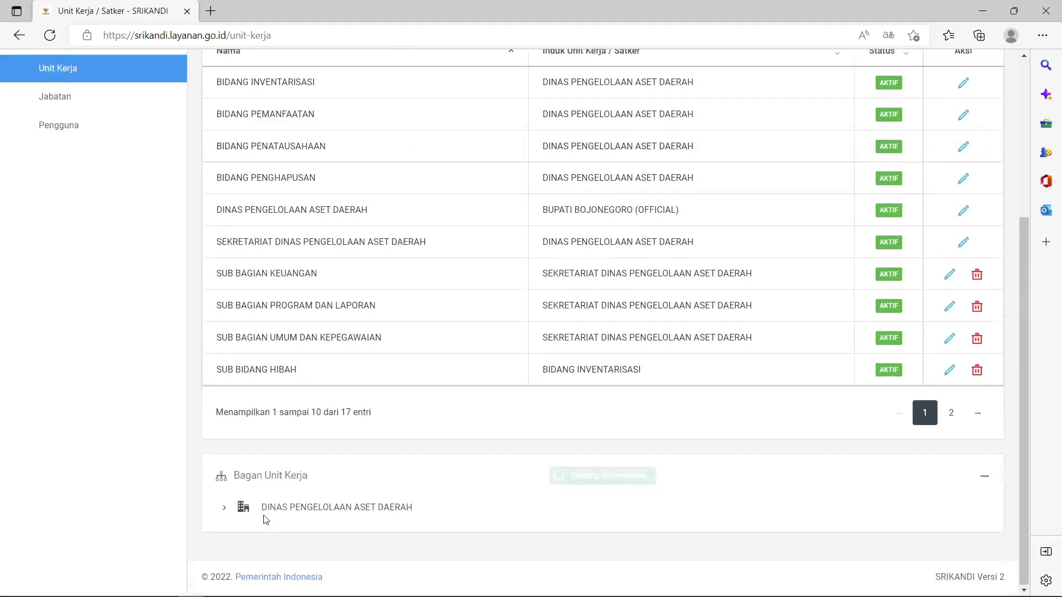
pyautogui.click(226, 511)
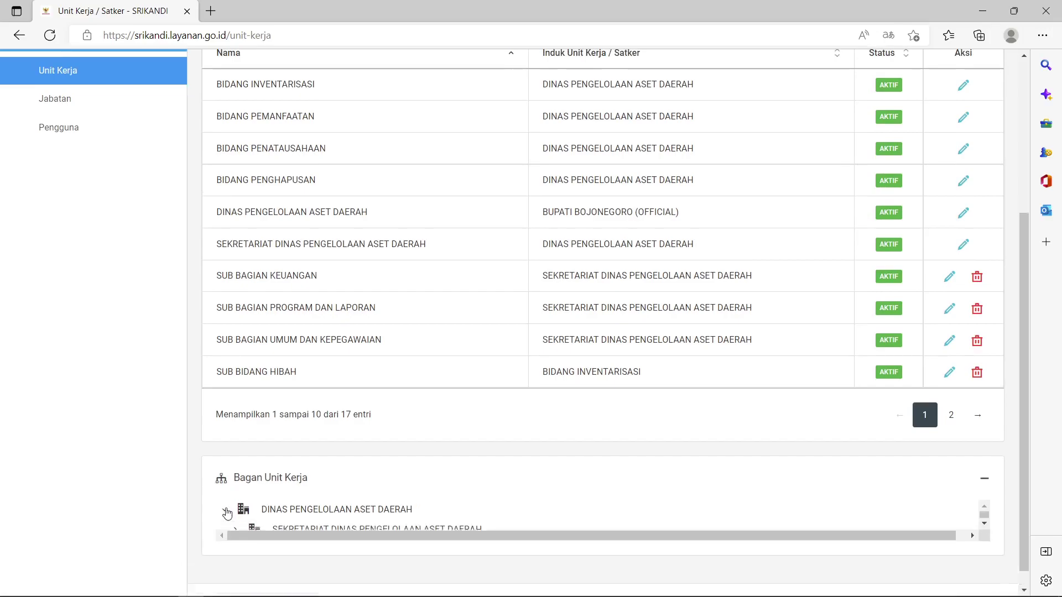
pyautogui.scroll(-2, 225, 510)
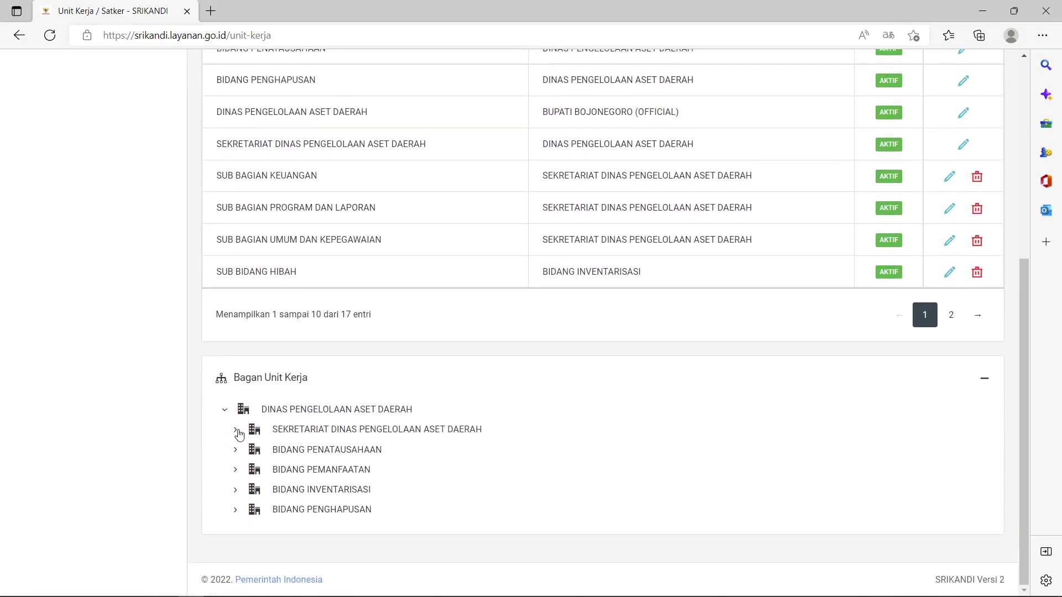
# - Expand the secretariat and all four divisions in the Bagan Unit Kerja to review their sub-units, and switch to Excel
pyautogui.click(236, 430)
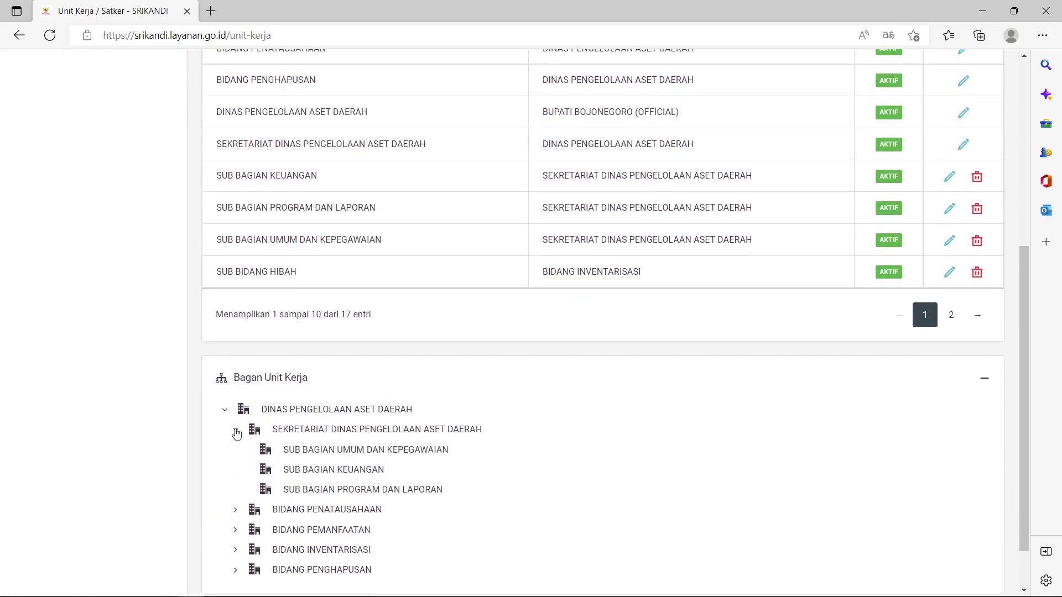
pyautogui.scroll(-1, 236, 430)
pyautogui.click(236, 452)
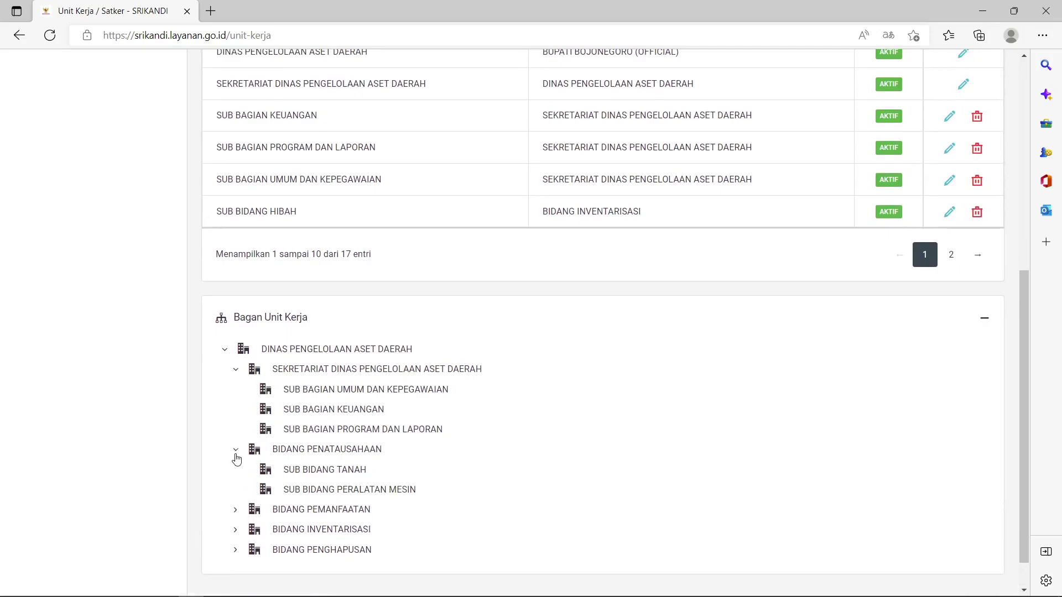
pyautogui.scroll(-1, 237, 458)
pyautogui.click(236, 474)
pyautogui.scroll(-1, 238, 486)
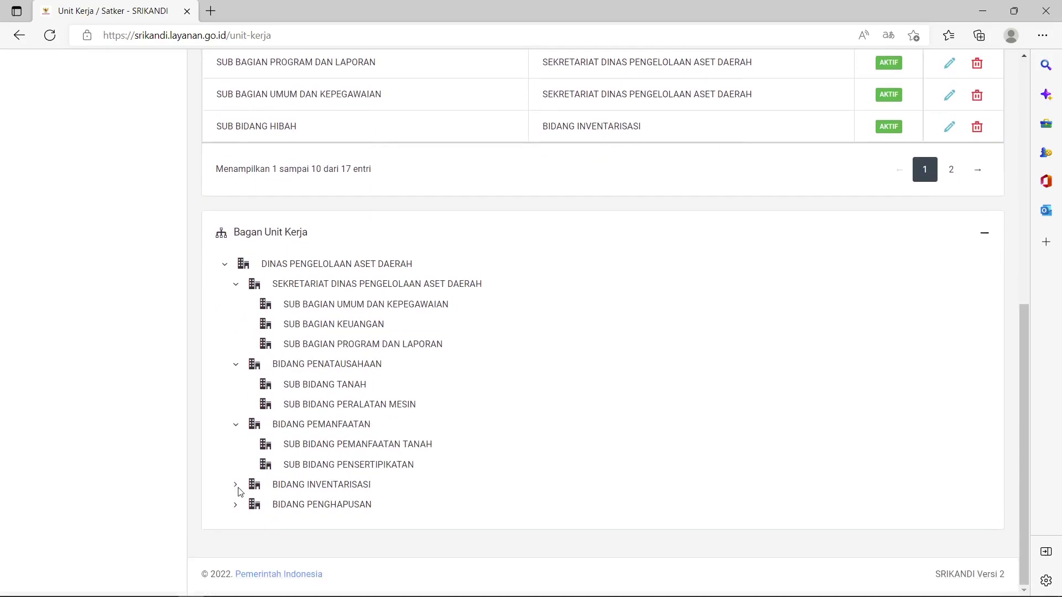
pyautogui.click(238, 497)
pyautogui.scroll(-1, 239, 498)
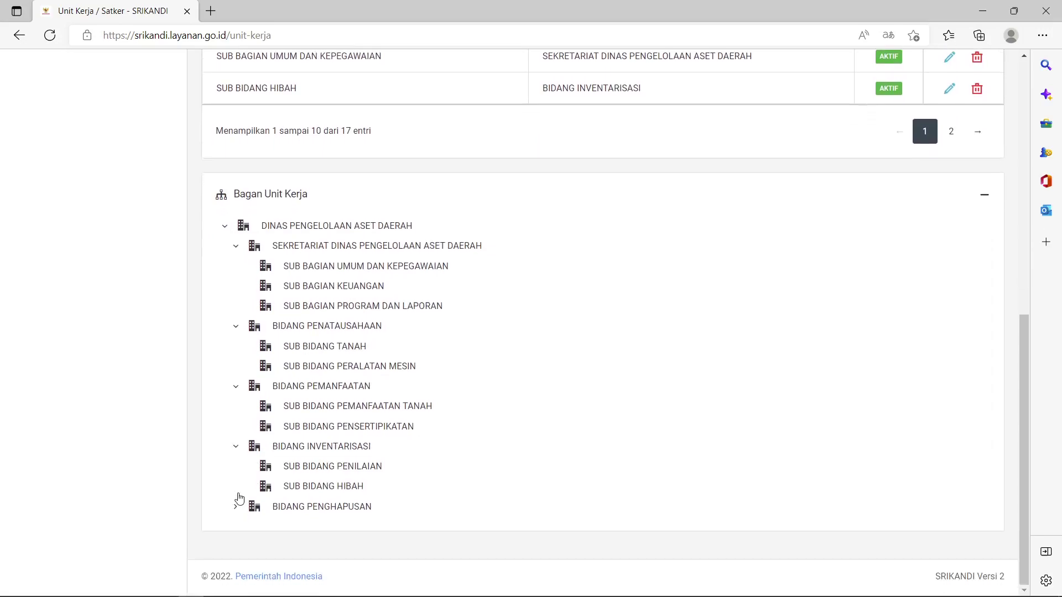
pyautogui.click(240, 511)
pyautogui.scroll(-1, 240, 511)
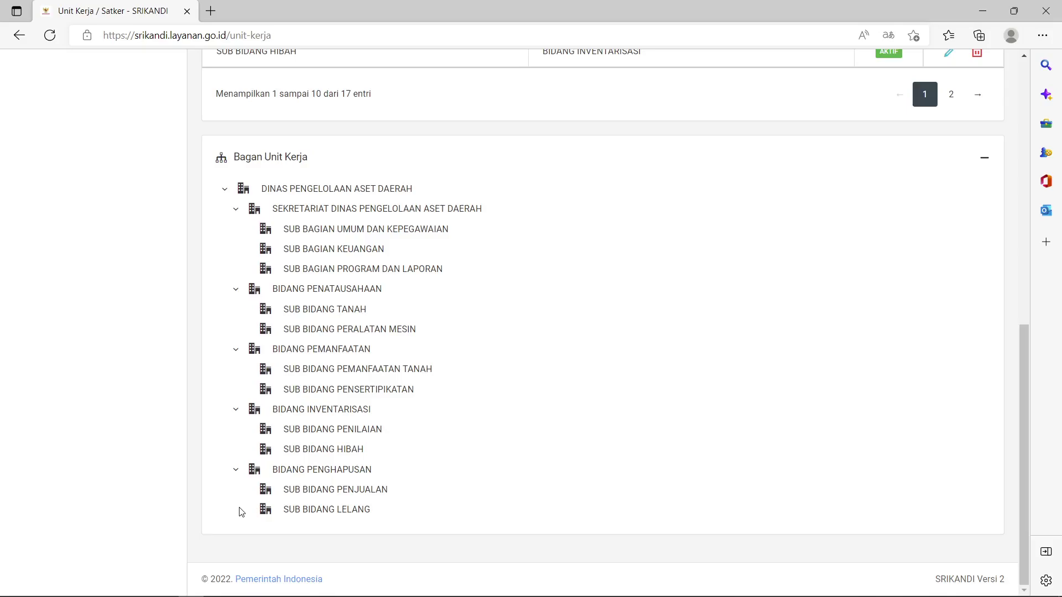
pyautogui.hotkey('alt', 'Tab')
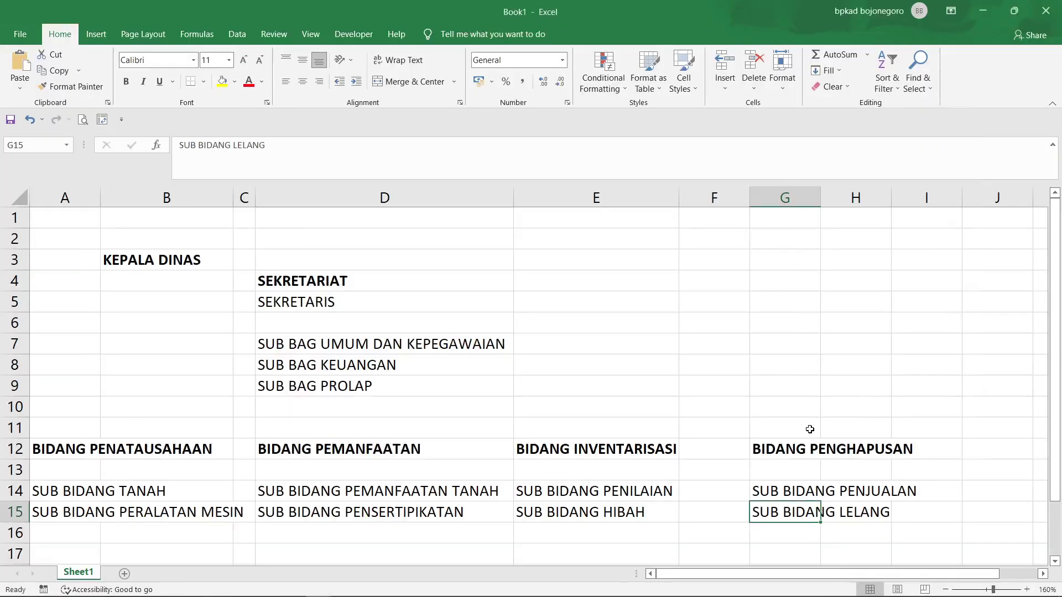